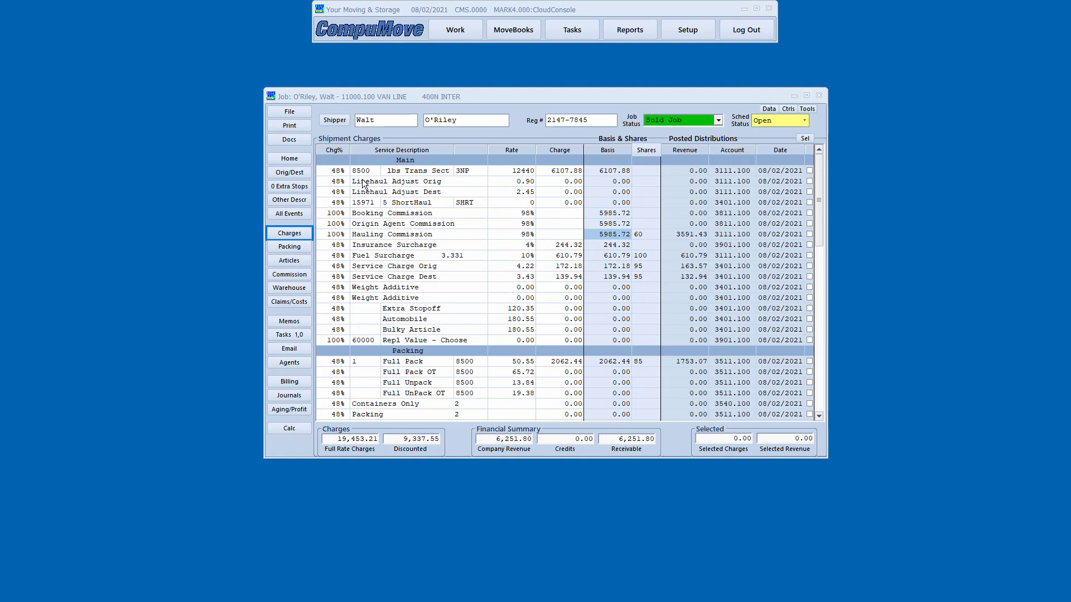
# Step: Examine the transportation, Hauling Commission, Fuel Surcharge, Service Charge and Full Pack lines in the job's shipment charges
pyautogui.moveTo(317, 163)
pyautogui.mouseDown()
pyautogui.moveTo(393, 180)
pyautogui.moveTo(584, 177)
pyautogui.mouseUp()
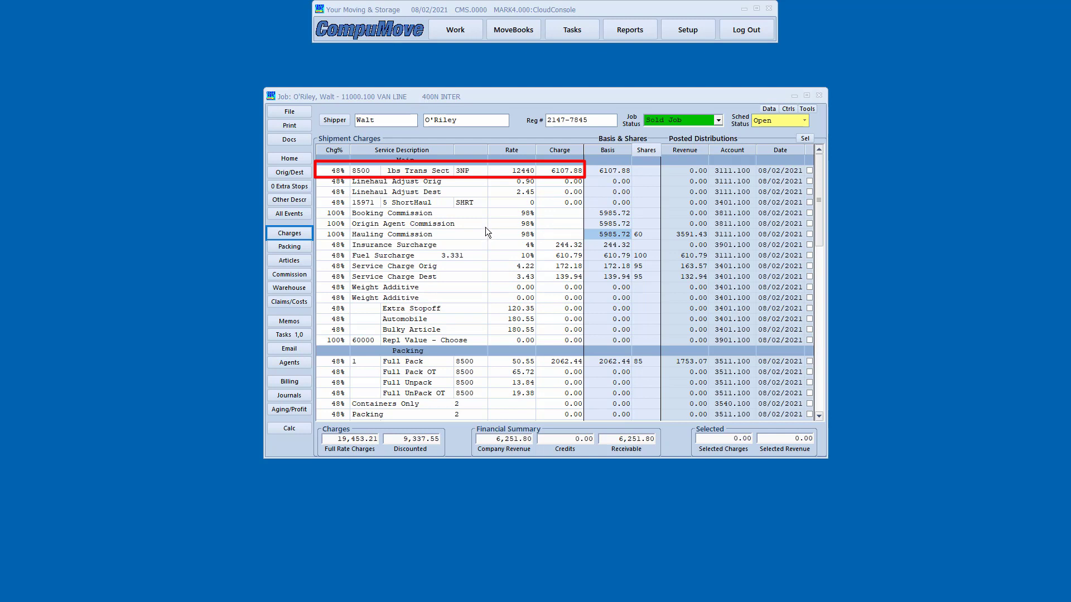
pyautogui.moveTo(527, 242); pyautogui.dragTo(536, 242)
pyautogui.moveTo(581, 227)
pyautogui.mouseDown()
pyautogui.moveTo(608, 246)
pyautogui.moveTo(637, 243)
pyautogui.mouseUp()
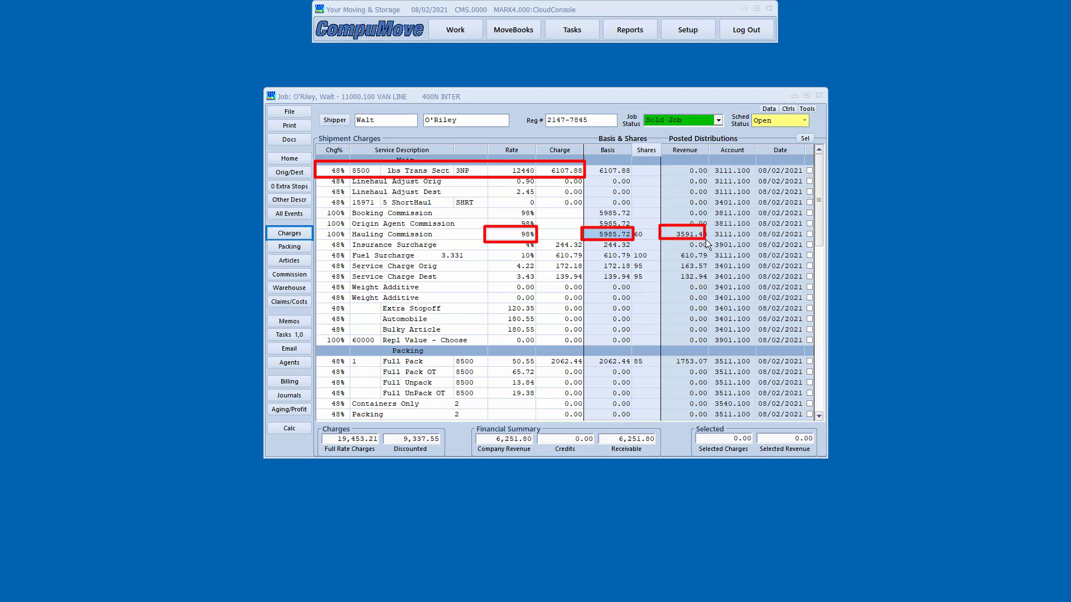
pyautogui.moveTo(705, 239); pyautogui.dragTo(712, 241)
pyautogui.moveTo(522, 217)
pyautogui.mouseDown()
pyautogui.moveTo(522, 228)
pyautogui.moveTo(570, 235)
pyautogui.mouseUp()
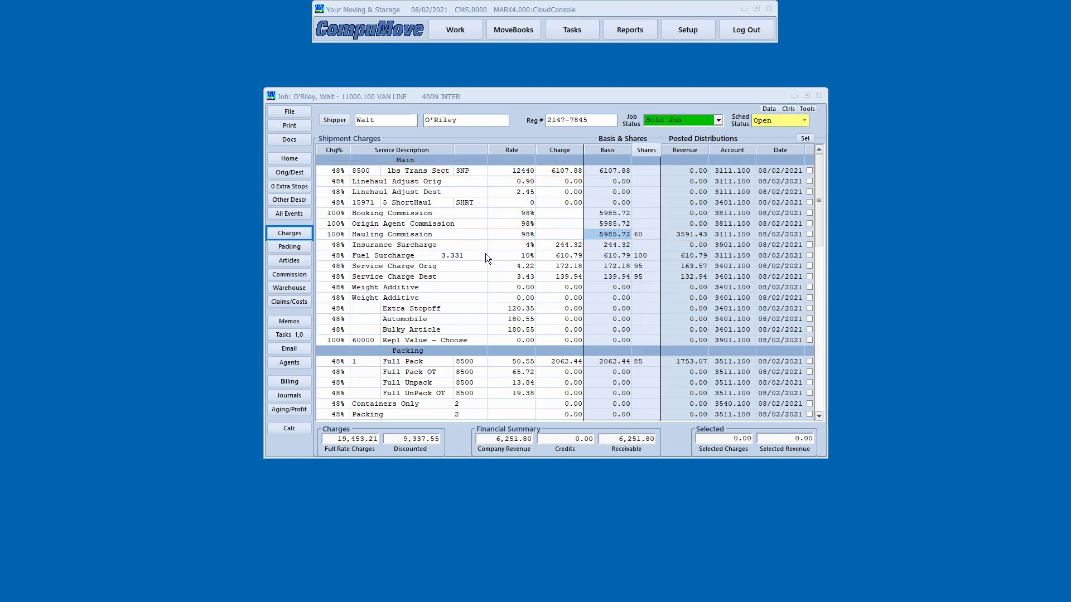
pyautogui.moveTo(519, 266); pyautogui.dragTo(714, 264)
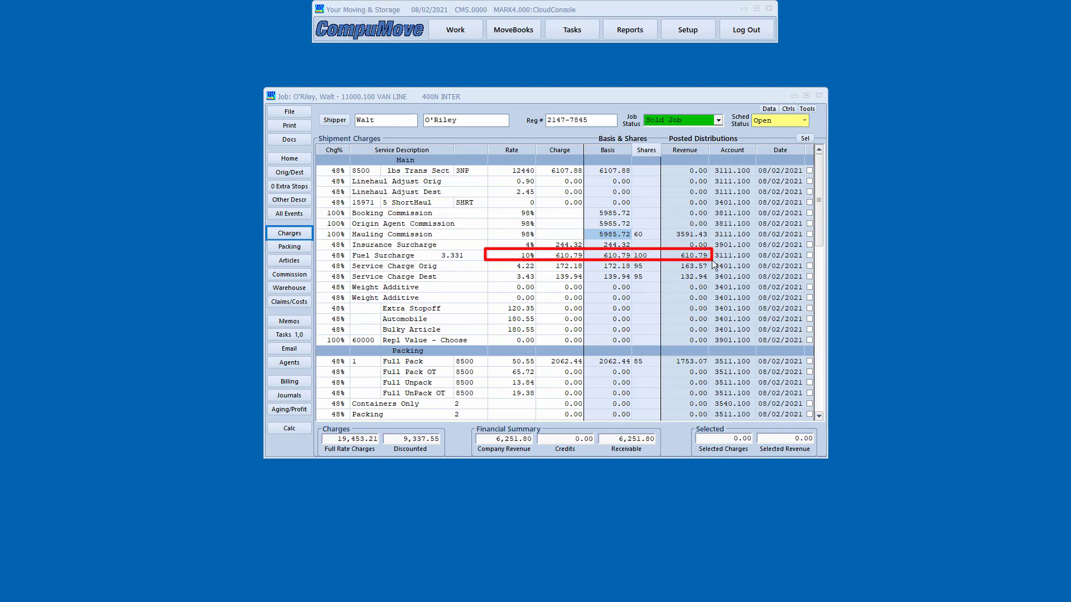
pyautogui.moveTo(487, 261); pyautogui.dragTo(714, 286)
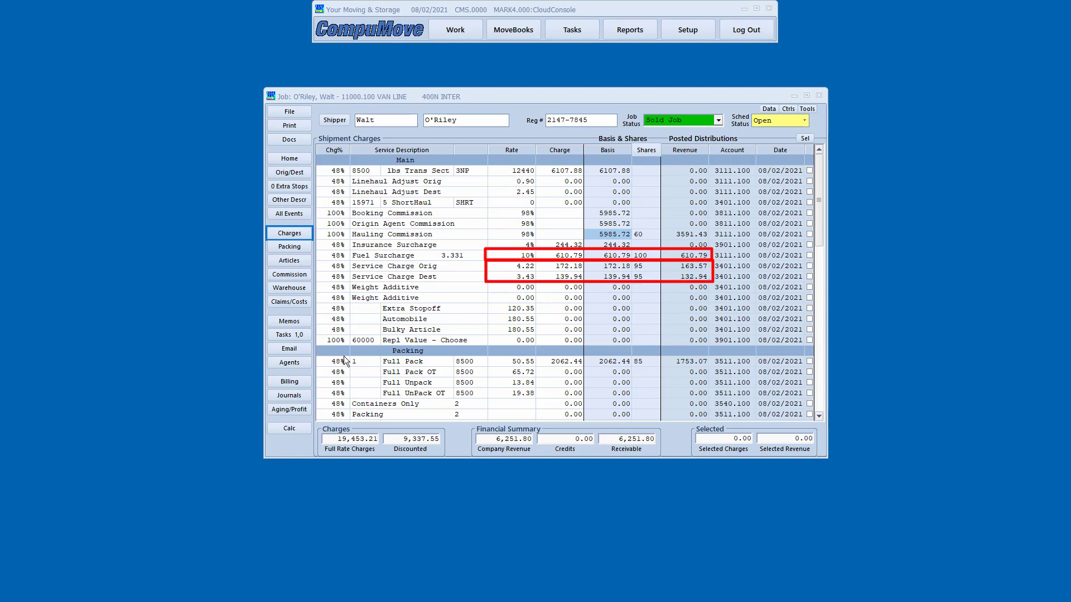
pyautogui.moveTo(344, 356)
pyautogui.mouseDown()
pyautogui.moveTo(427, 383)
pyautogui.moveTo(690, 369)
pyautogui.mouseUp()
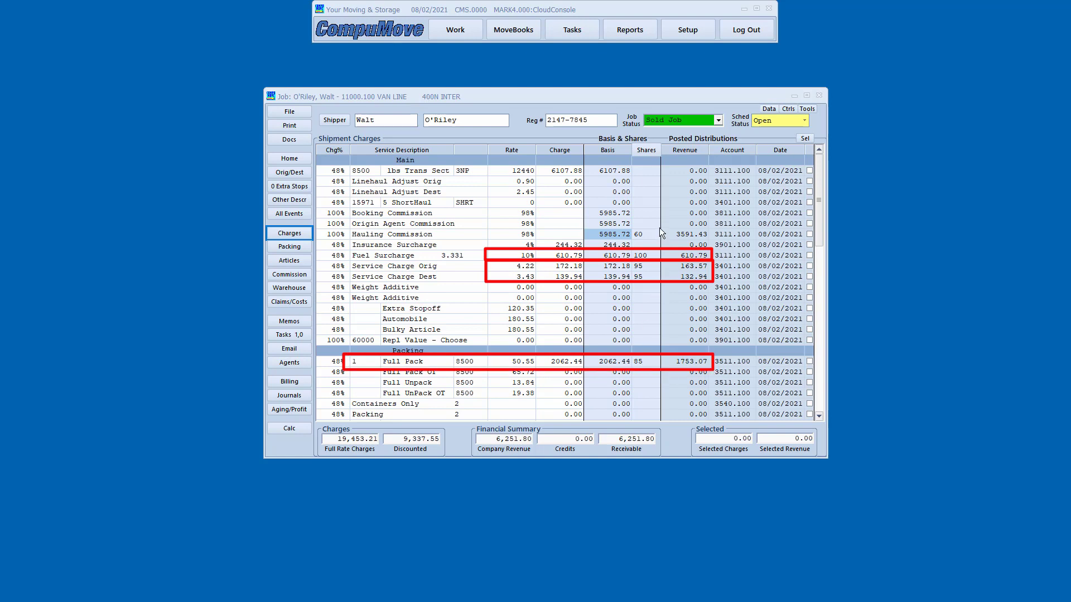
pyautogui.moveTo(706, 245); pyautogui.dragTo(708, 241)
pyautogui.press('Escape')
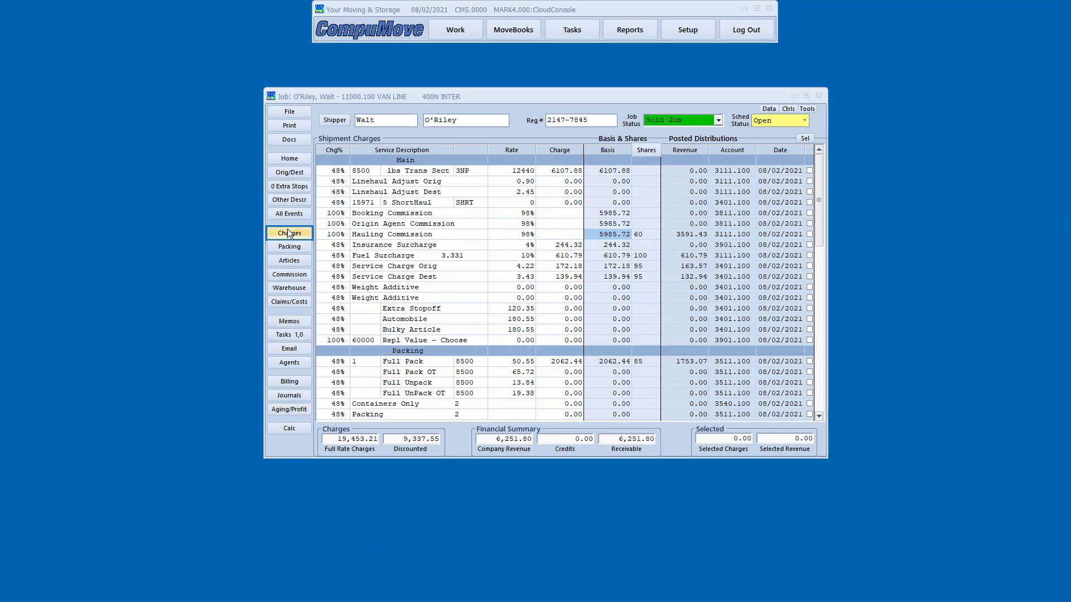
# Step: Add a commission to the job for the second listed commission account, without applying a commission schedule
pyautogui.click(285, 274)
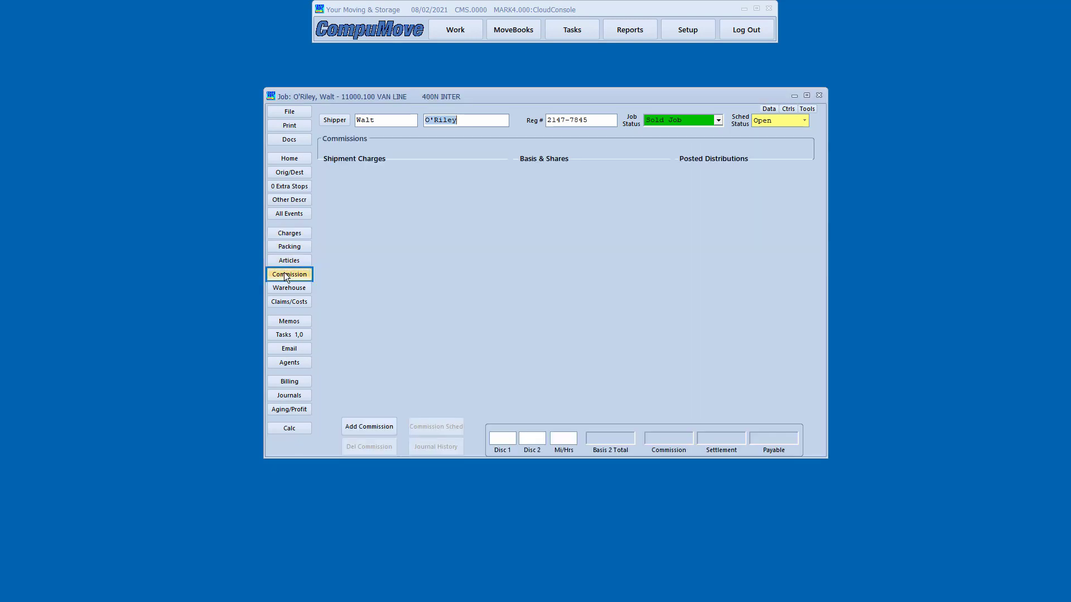
pyautogui.click(373, 426)
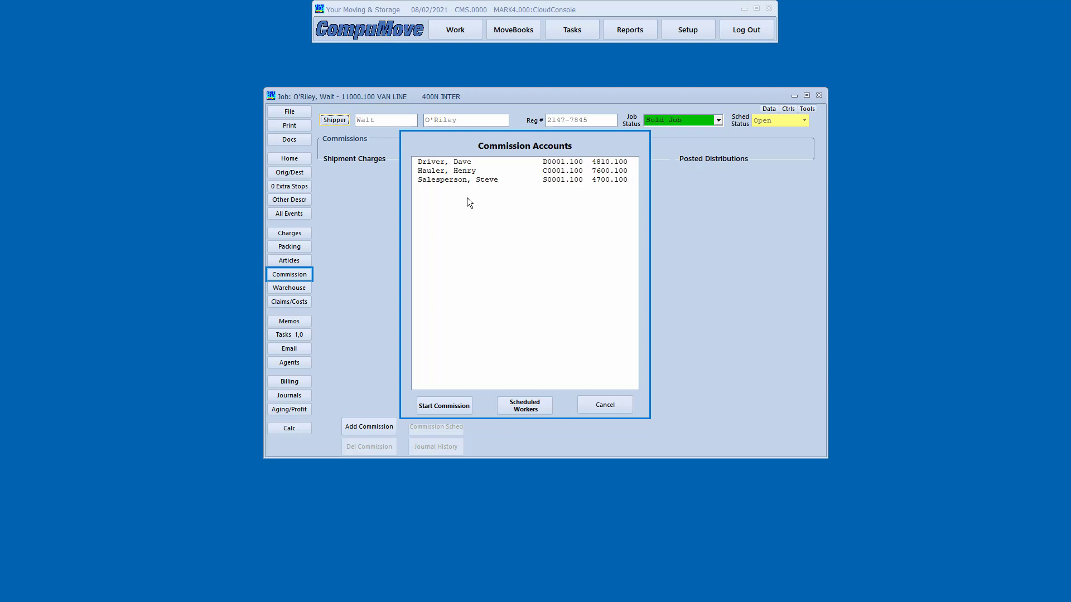
pyautogui.click(465, 173)
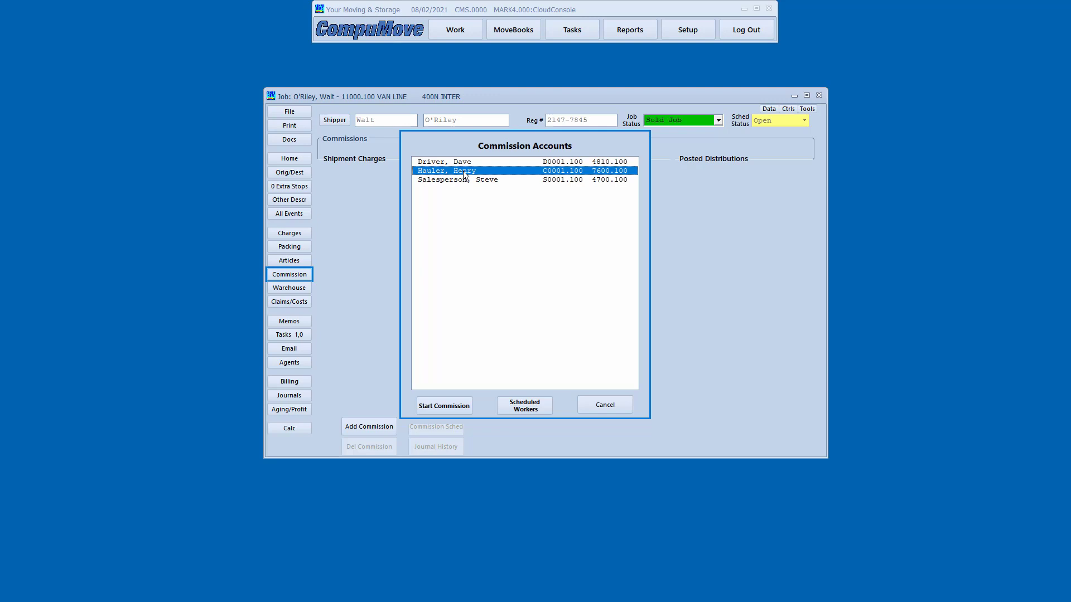
pyautogui.click(443, 405)
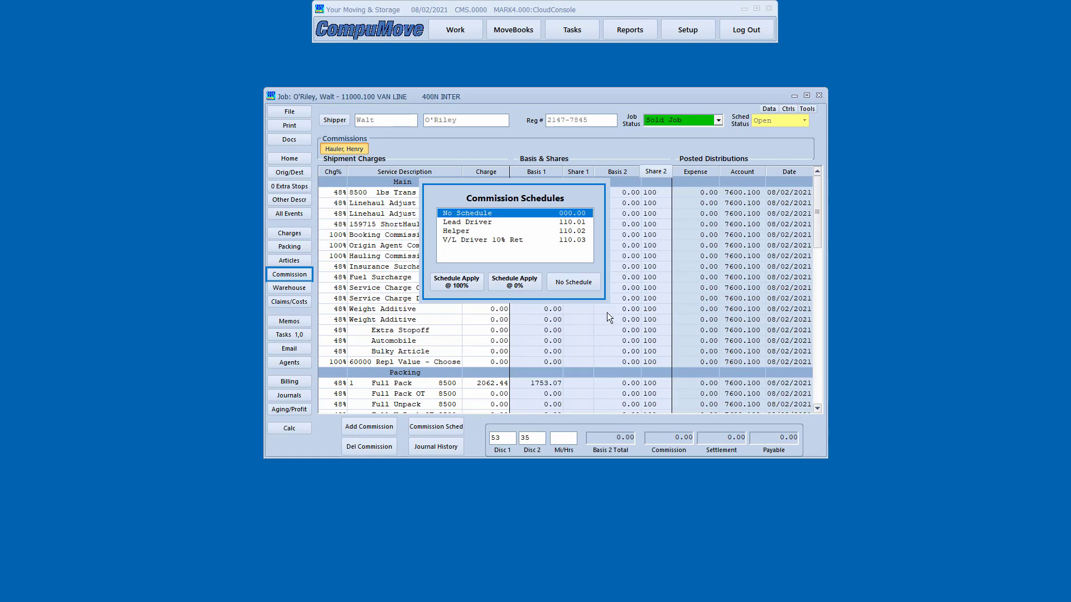
pyautogui.click(574, 282)
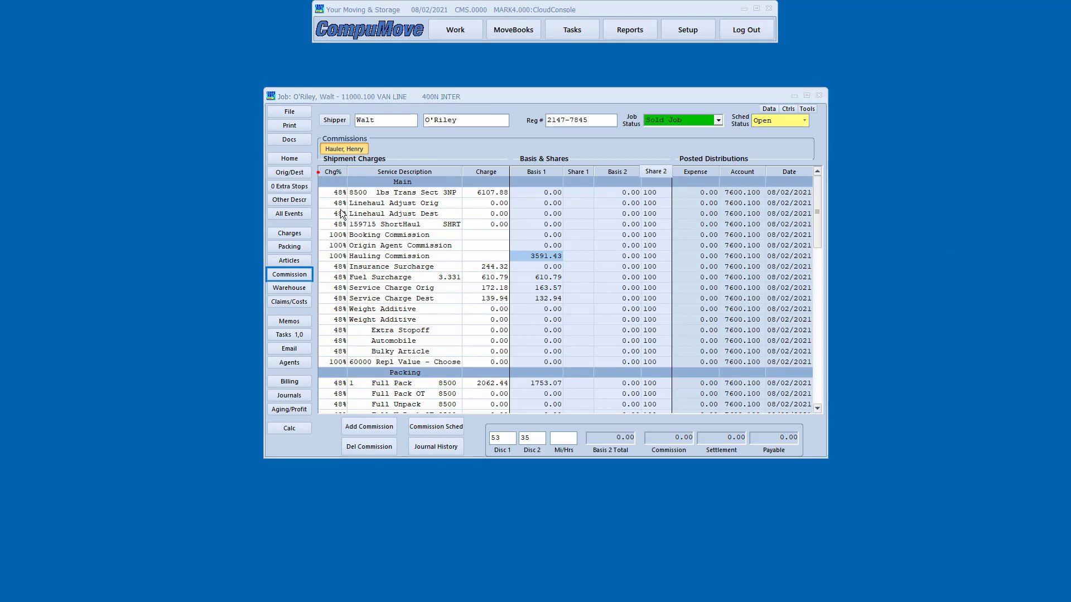
# Step: Set the Hauling Commission line's first basis to % of Revenue and its first share to 75
pyautogui.moveTo(318, 172)
pyautogui.mouseDown()
pyautogui.moveTo(534, 391)
pyautogui.moveTo(564, 373)
pyautogui.mouseUp()
pyautogui.click(522, 256)
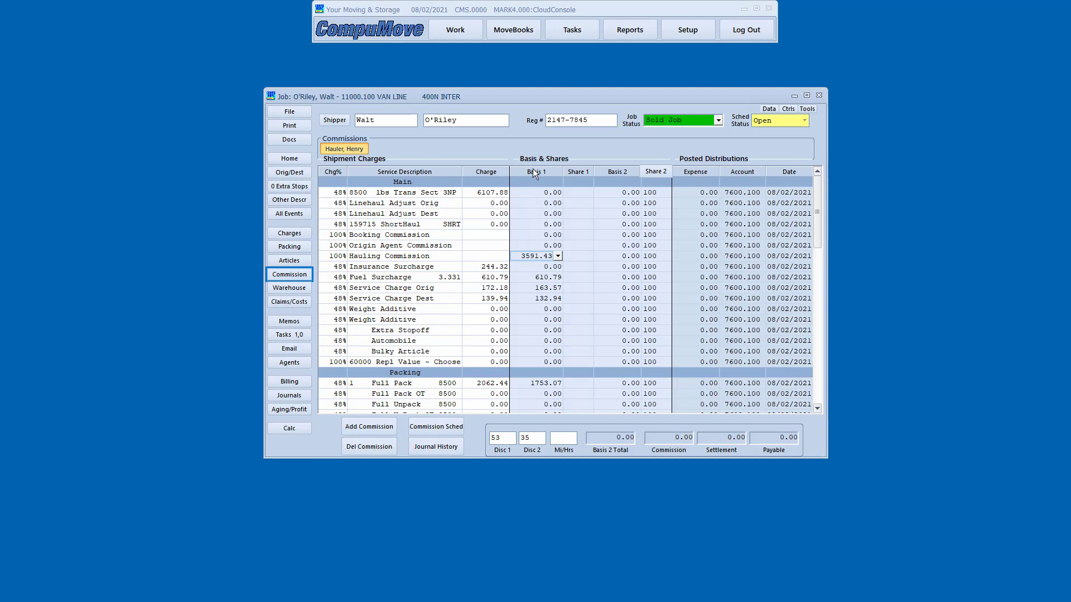
pyautogui.click(558, 257)
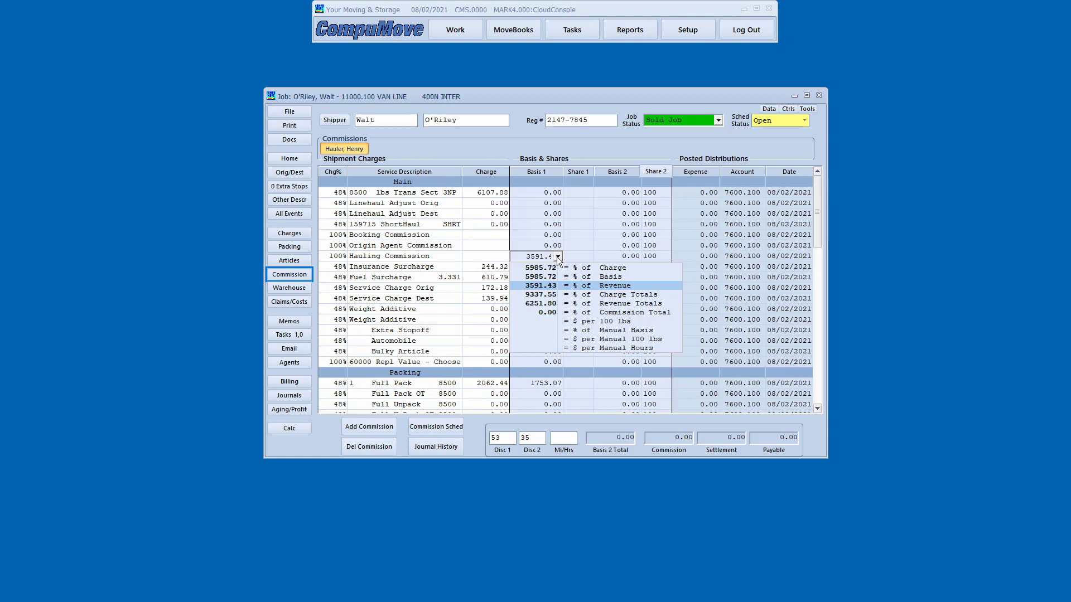
pyautogui.click(626, 286)
pyautogui.click(586, 260)
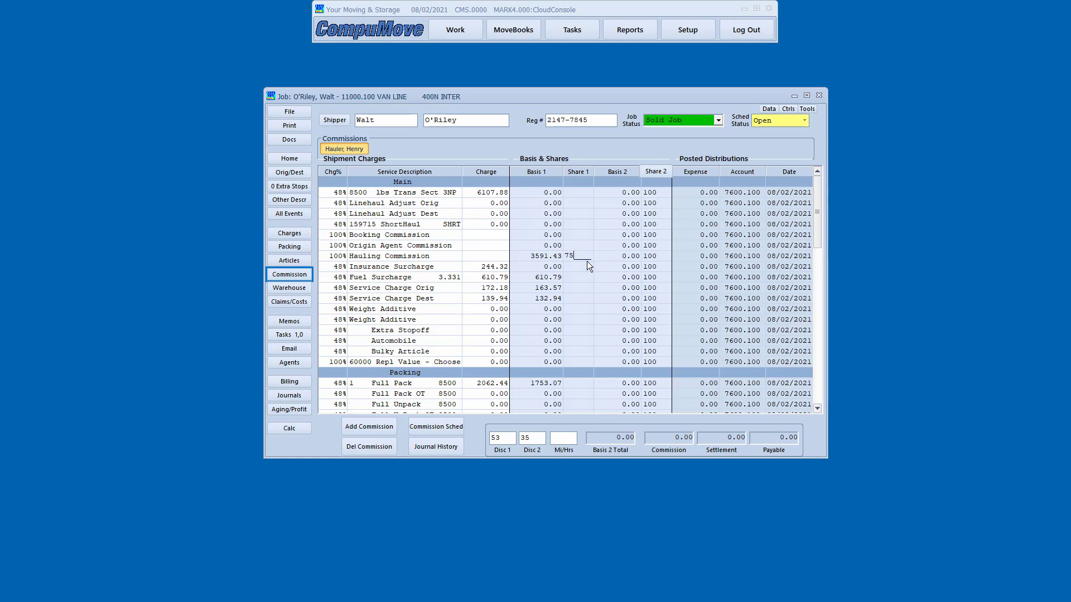
pyautogui.press('Return')
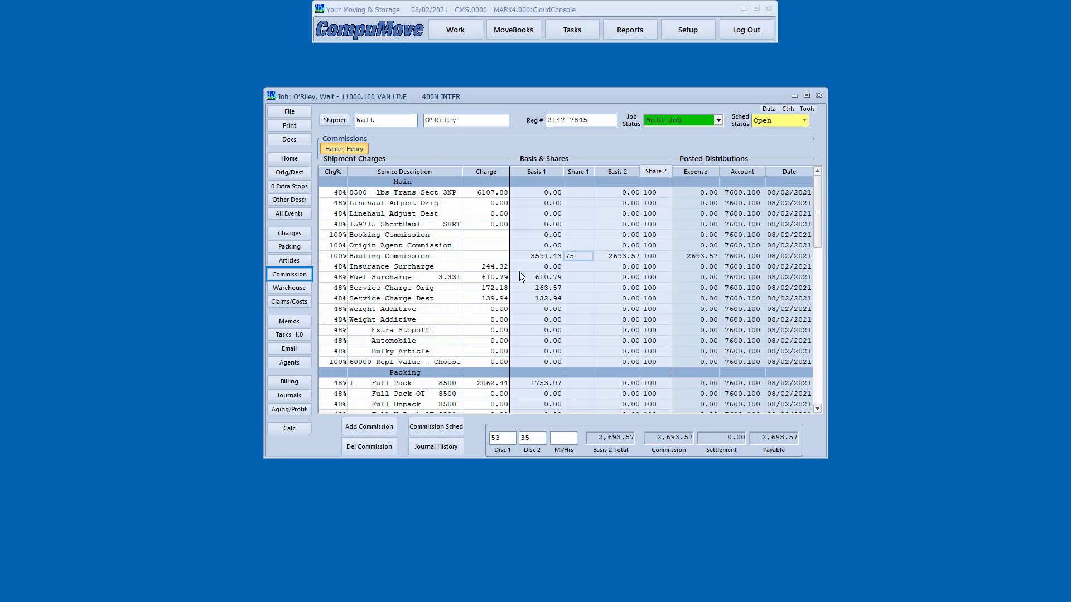
# Step: Compare the Hauling Commission's rate, basis, share and revenue in the shipment charges with its bases, shares and expense in the commission
pyautogui.click(297, 235)
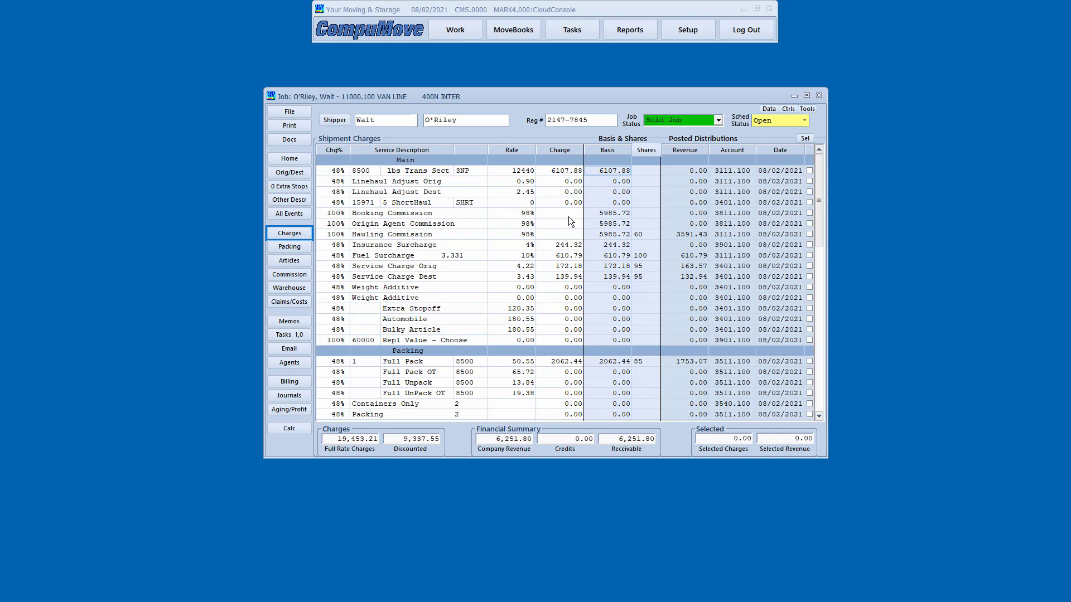
pyautogui.click(520, 234)
pyautogui.click(607, 234)
pyautogui.click(639, 234)
pyautogui.click(683, 237)
pyautogui.click(302, 276)
pyautogui.click(543, 257)
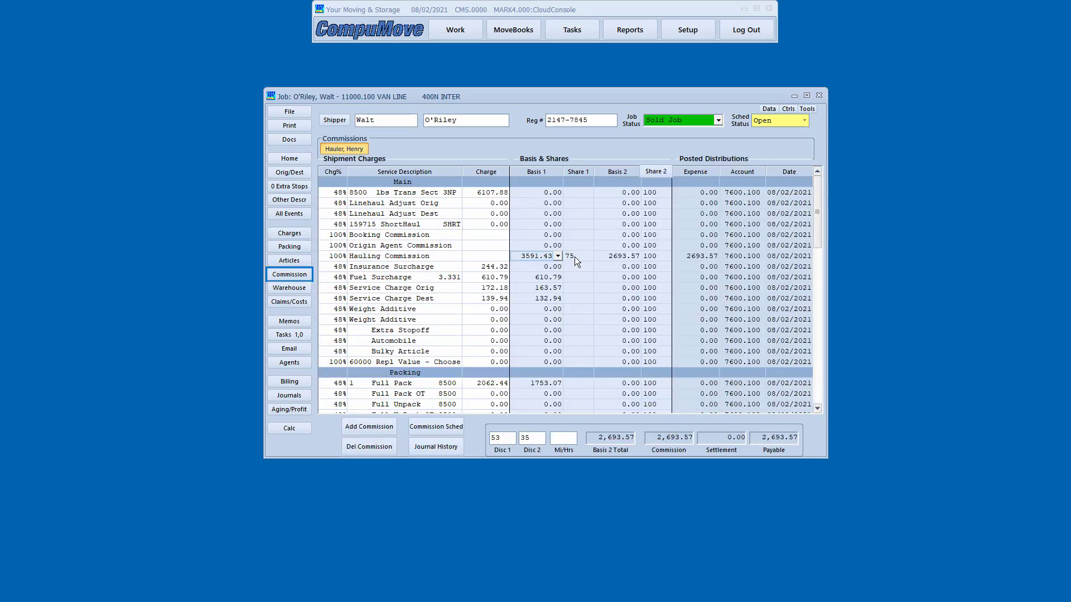
pyautogui.click(574, 255)
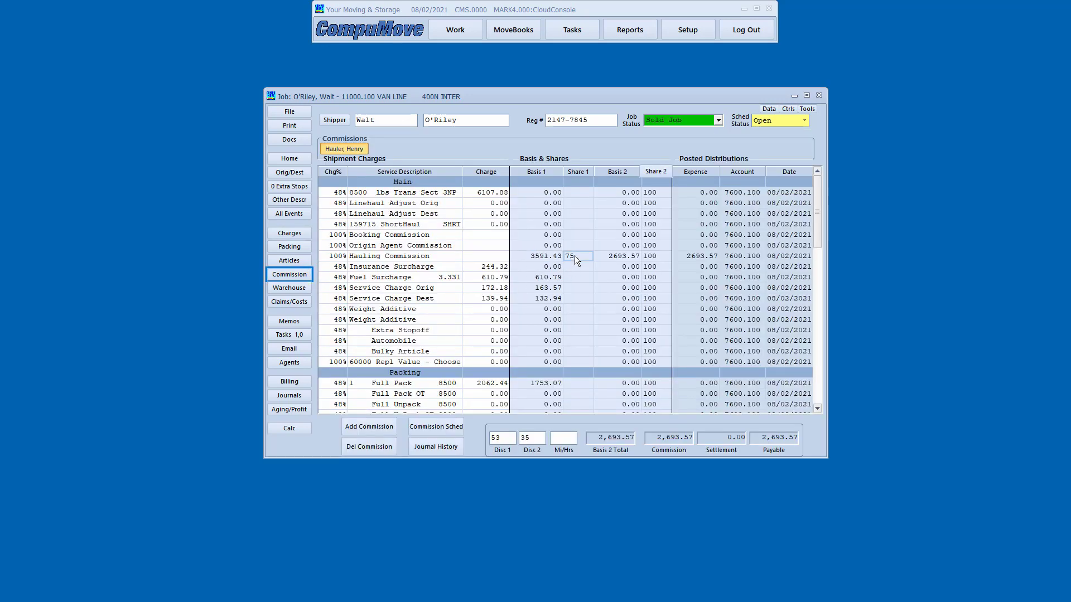
pyautogui.click(615, 256)
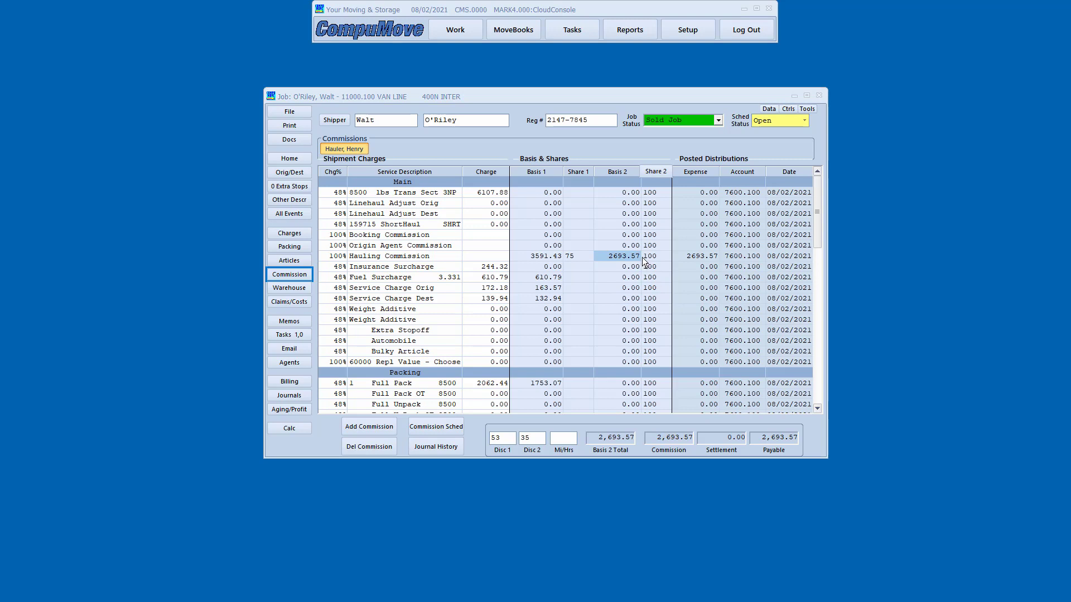
pyautogui.moveTo(640, 247)
pyautogui.mouseDown()
pyautogui.moveTo(645, 260)
pyautogui.moveTo(725, 268)
pyautogui.mouseUp()
# Step: Set the first share to 100 for Fuel Surcharge and to 95 for both Service Charge Orig and Service Charge Dest
pyautogui.click(570, 276)
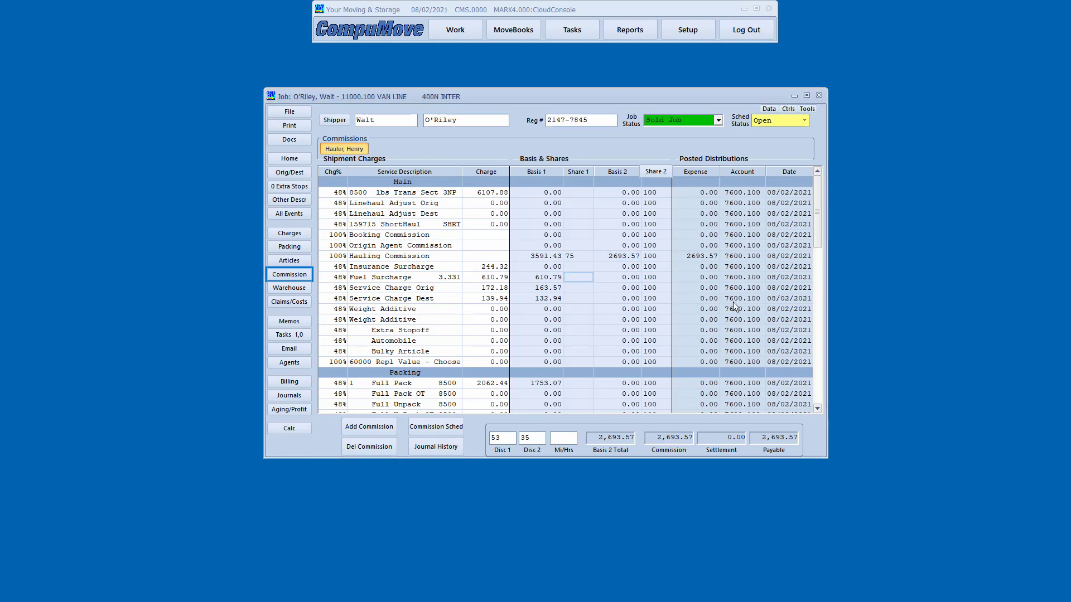
pyautogui.write('100')
pyautogui.press('Return')
pyautogui.write('95')
pyautogui.press('Return')
pyautogui.write('95')
pyautogui.press('Return')
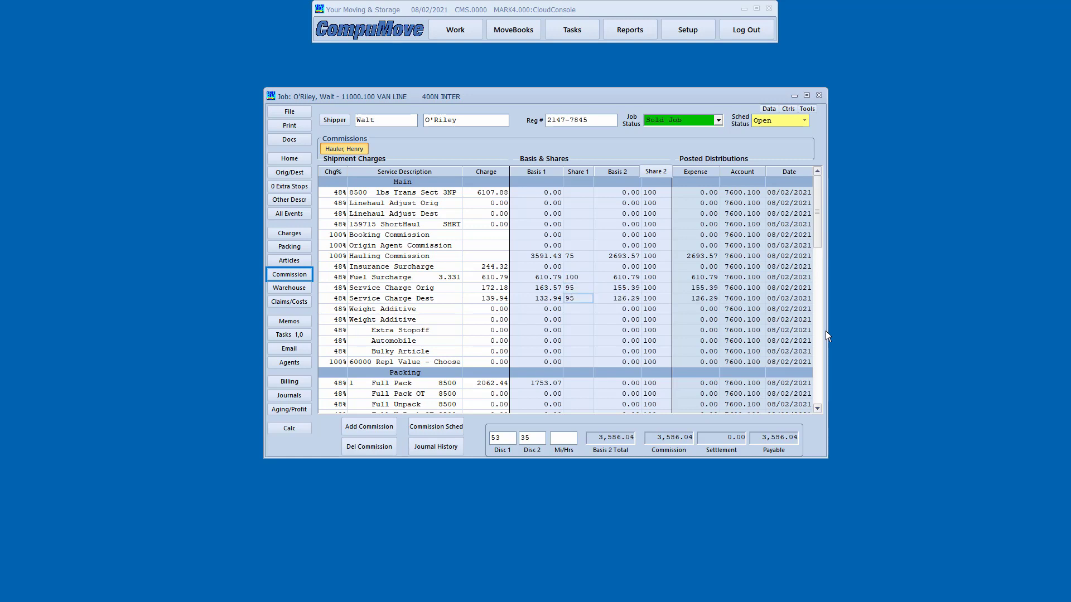
# Step: Set the first share of the Full Pack line to 80
pyautogui.click(580, 386)
pyautogui.write('80')
pyautogui.press('Return')
# Step: Review the Fuel Surcharge and Hauling Commission shares, the available basis options, the posted expenses and accounts, and the commission total
pyautogui.click(558, 278)
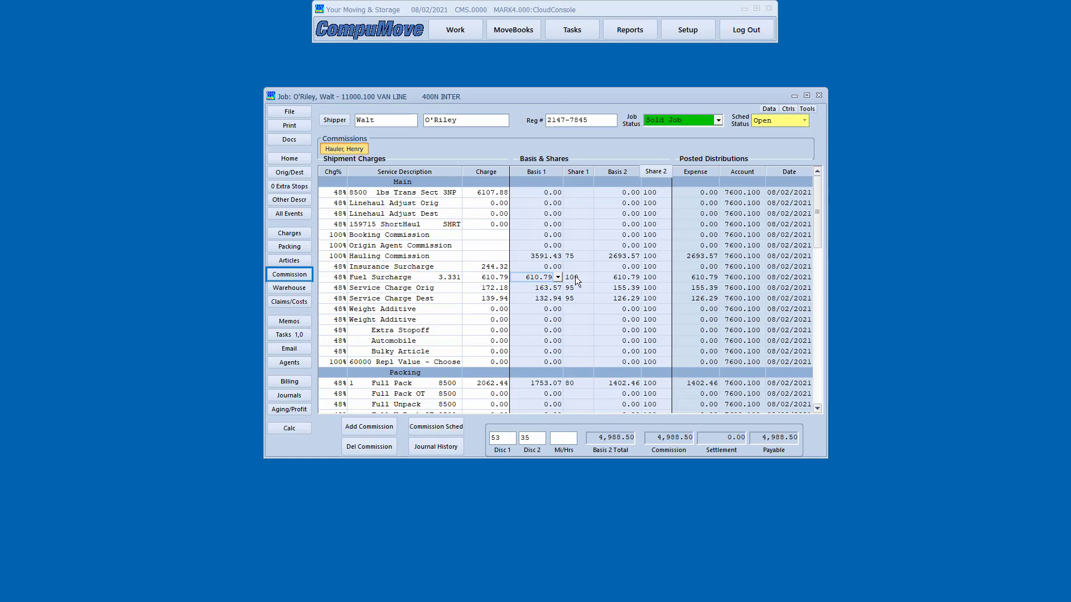
pyautogui.click(574, 276)
pyautogui.click(555, 256)
pyautogui.click(557, 256)
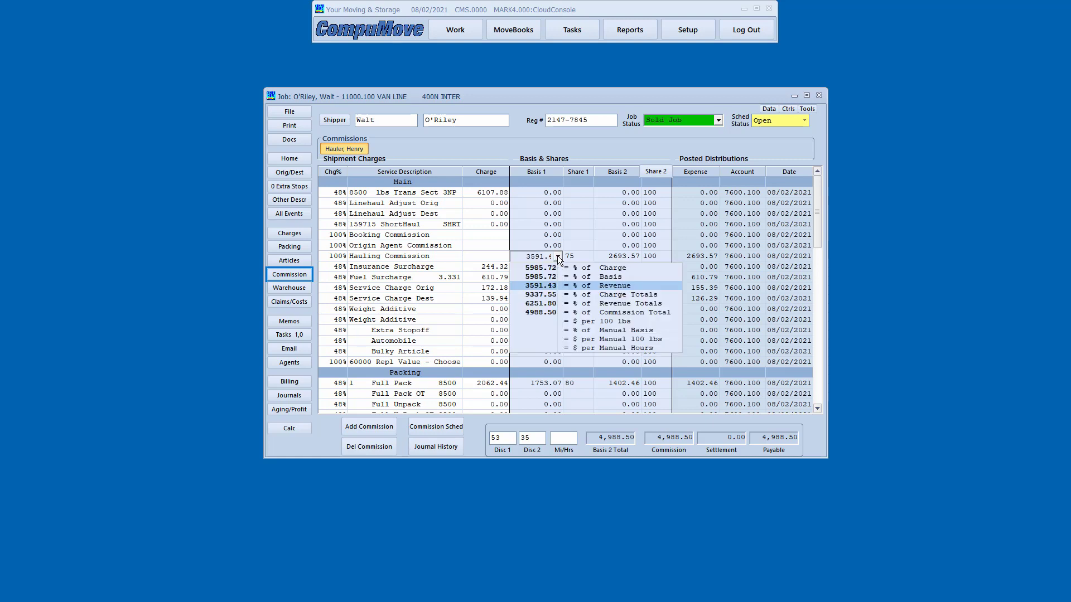
pyautogui.click(557, 256)
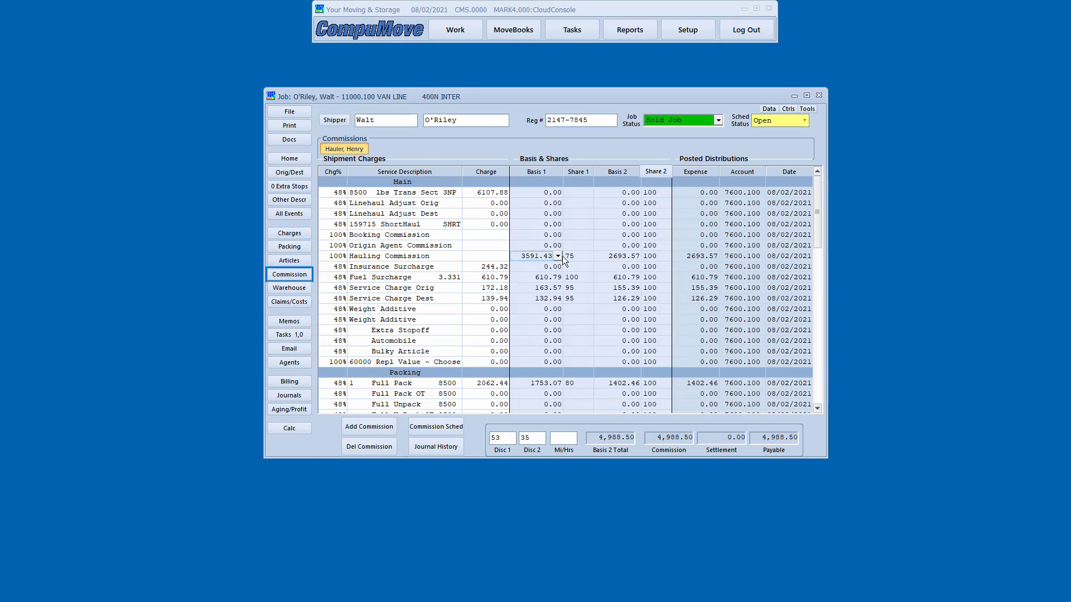
pyautogui.click(572, 257)
pyautogui.click(604, 256)
pyautogui.click(604, 256)
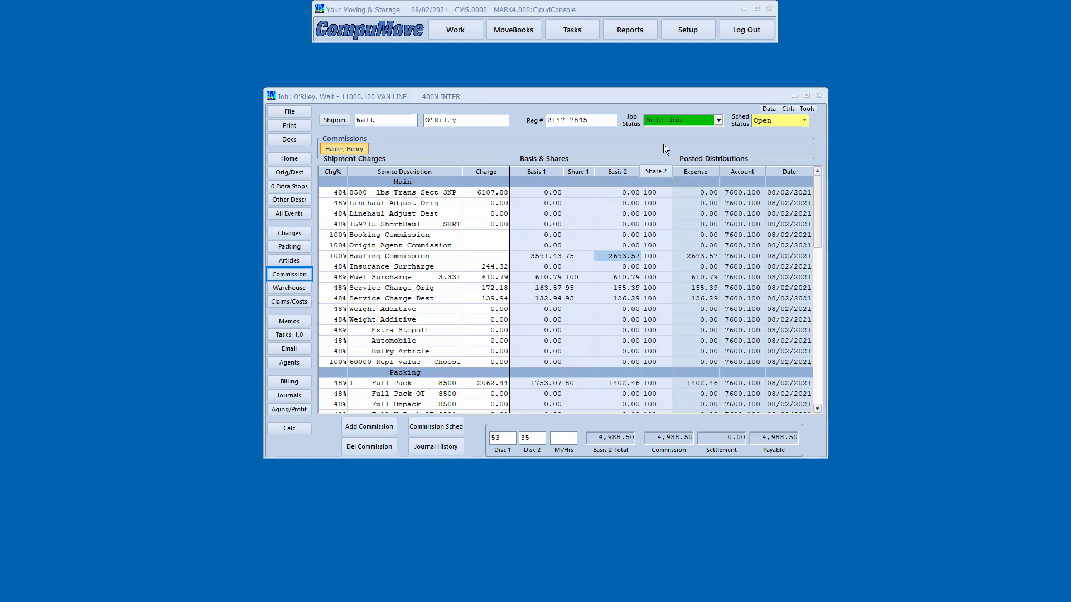
pyautogui.moveTo(663, 144)
pyautogui.mouseDown()
pyautogui.moveTo(753, 350)
pyautogui.moveTo(787, 397)
pyautogui.moveTo(825, 418)
pyautogui.mouseUp()
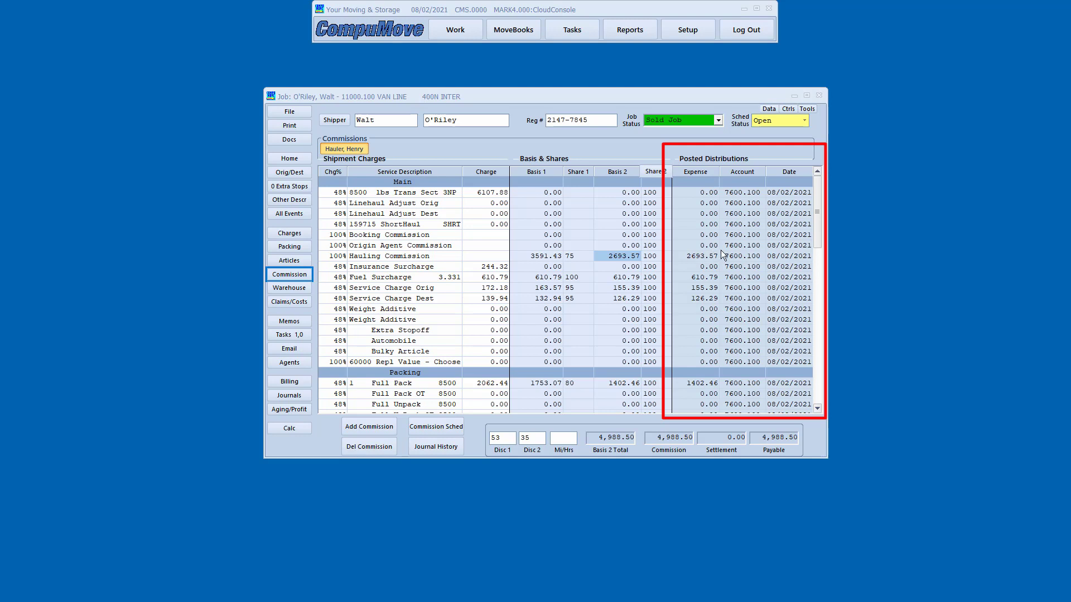
pyautogui.moveTo(718, 249)
pyautogui.mouseDown()
pyautogui.moveTo(762, 324)
pyautogui.moveTo(767, 311)
pyautogui.mouseUp()
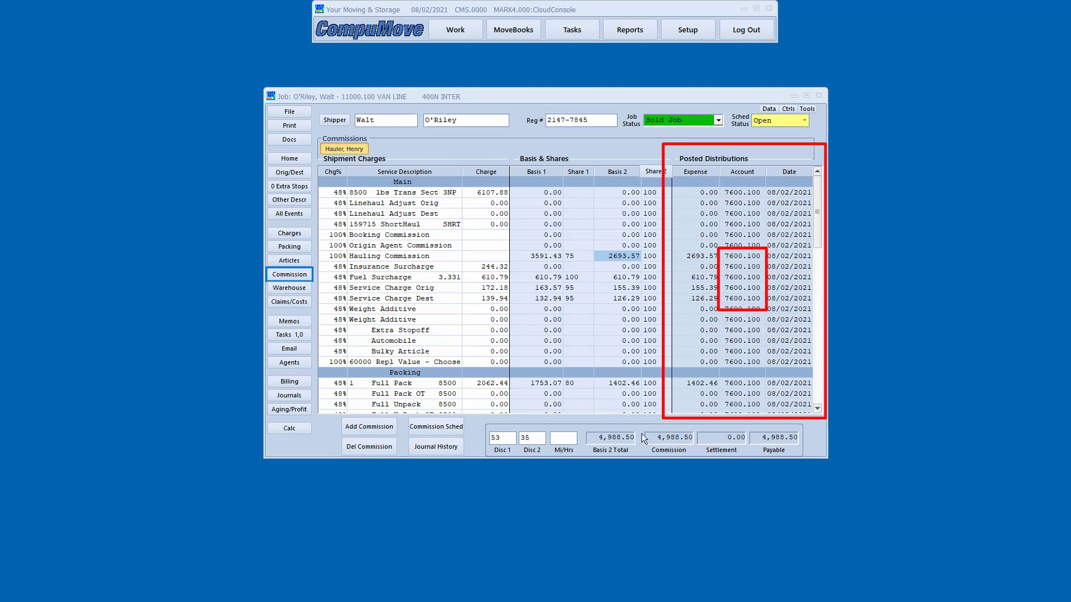
pyautogui.moveTo(638, 426); pyautogui.dragTo(698, 457)
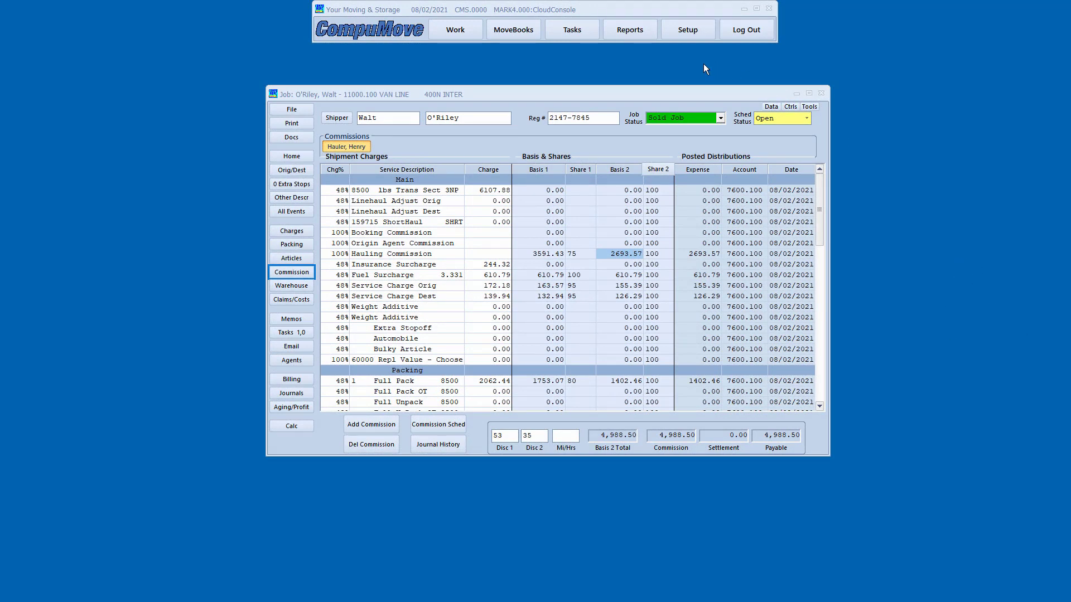
# Step: Open the commission accounts setup beside the job window and bring up the commission schedules setup from it
pyautogui.moveTo(657, 90); pyautogui.dragTo(404, 88)
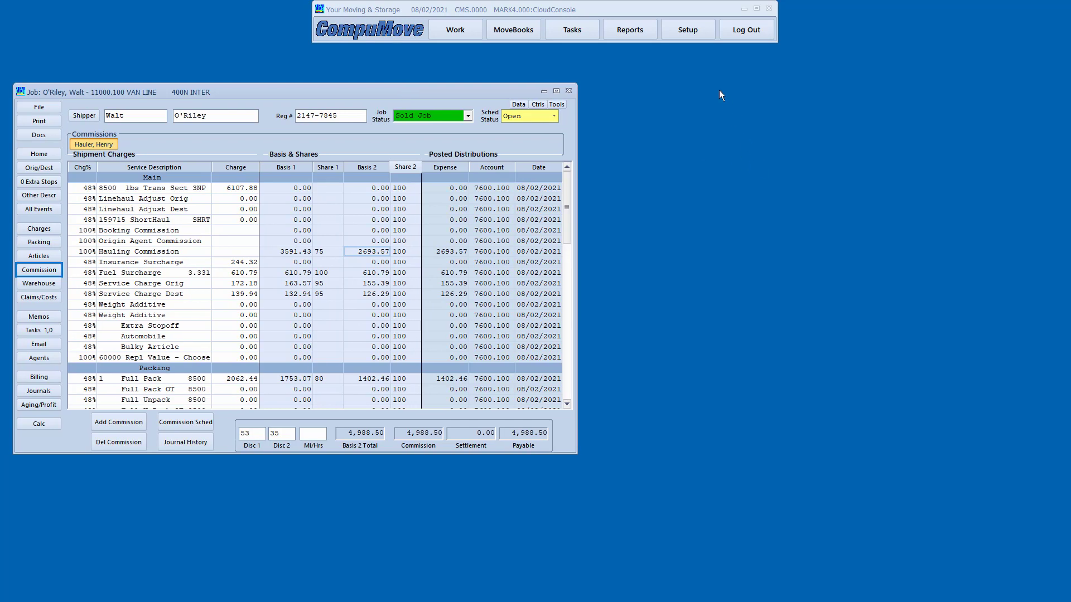
pyautogui.click(688, 29)
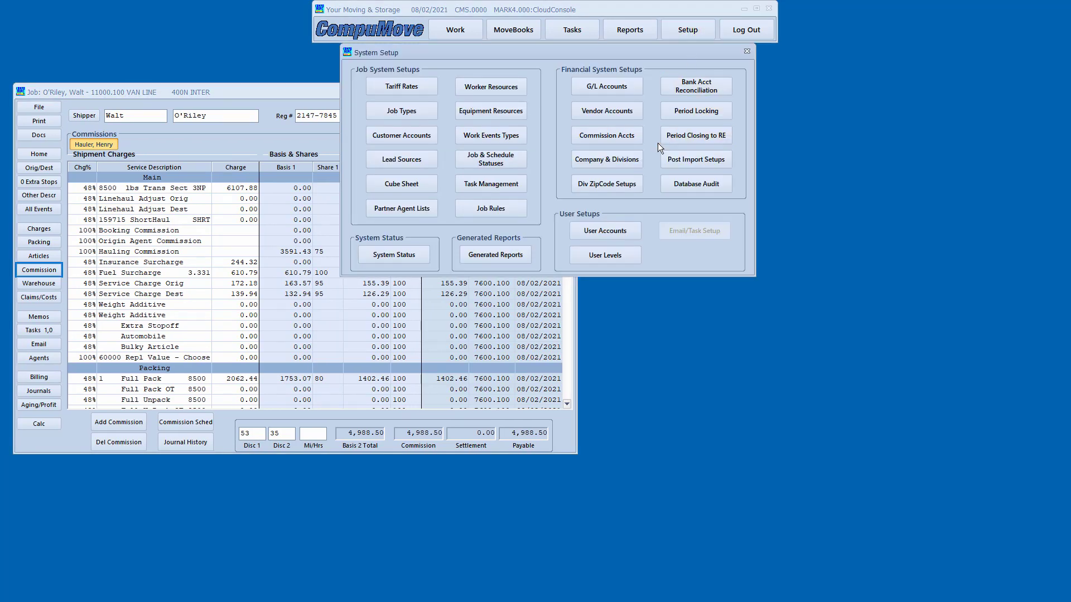
pyautogui.click(614, 136)
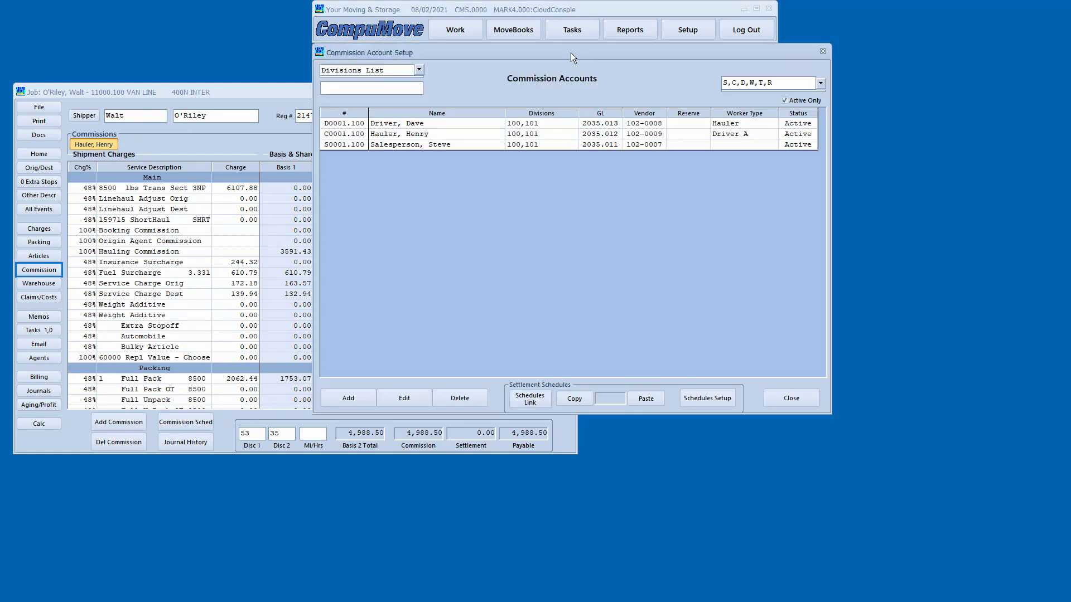
pyautogui.moveTo(566, 50); pyautogui.dragTo(775, 112)
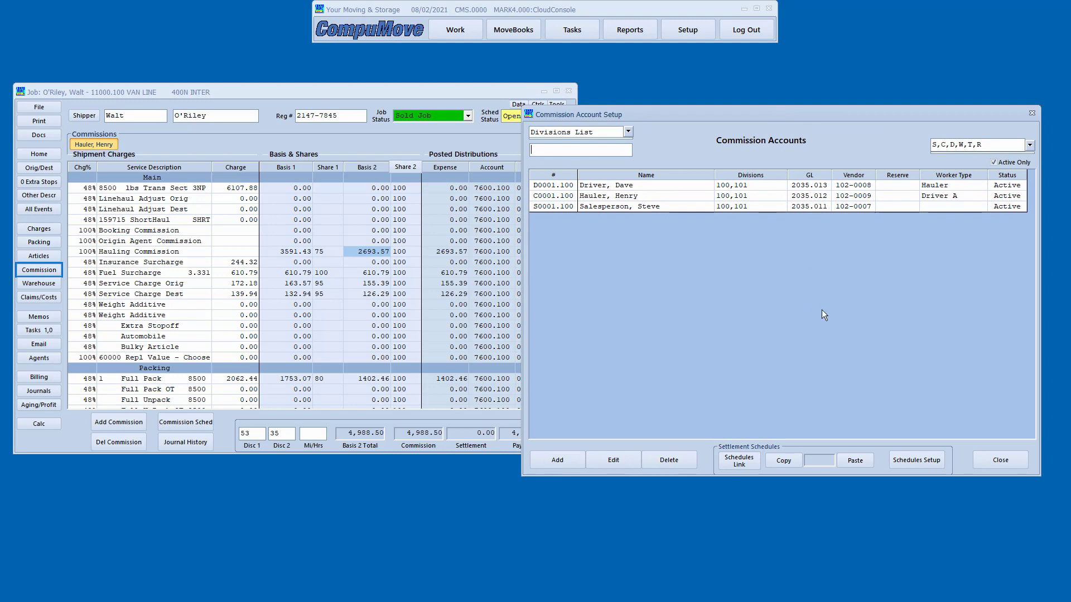
pyautogui.click(1046, 368)
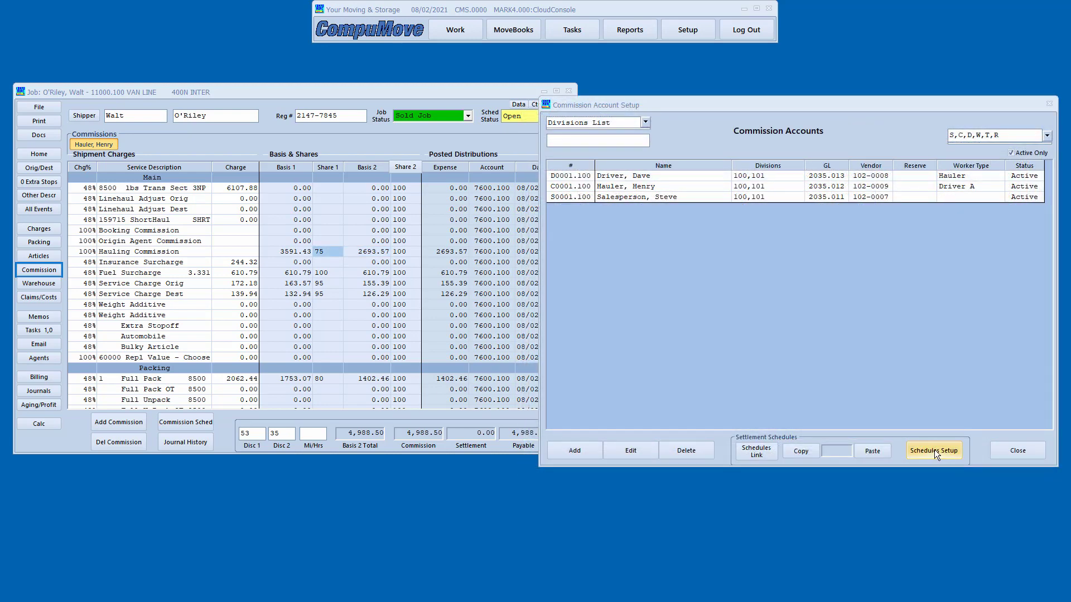
pyautogui.click(934, 449)
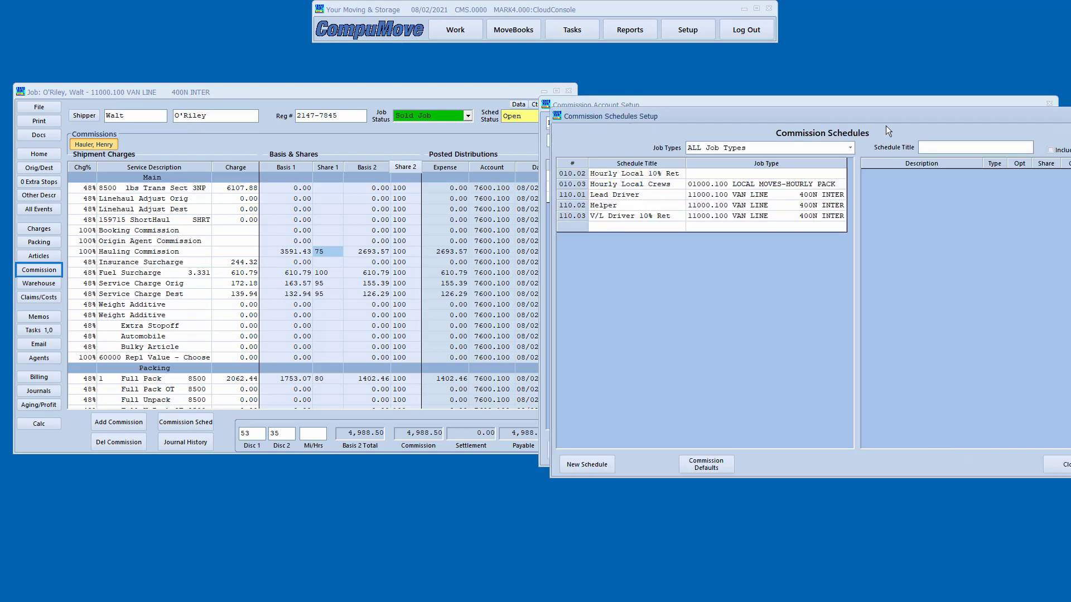
# Step: Close the commission account setup and place the commission schedules setup beside the job window
pyautogui.moveTo(892, 113); pyautogui.dragTo(778, 138)
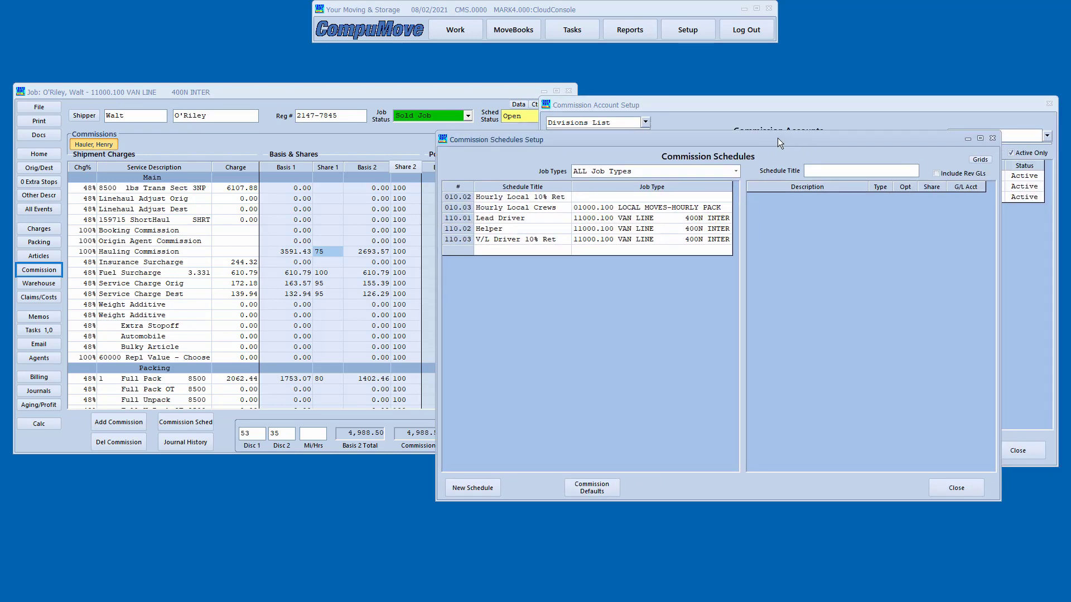
pyautogui.click(1049, 104)
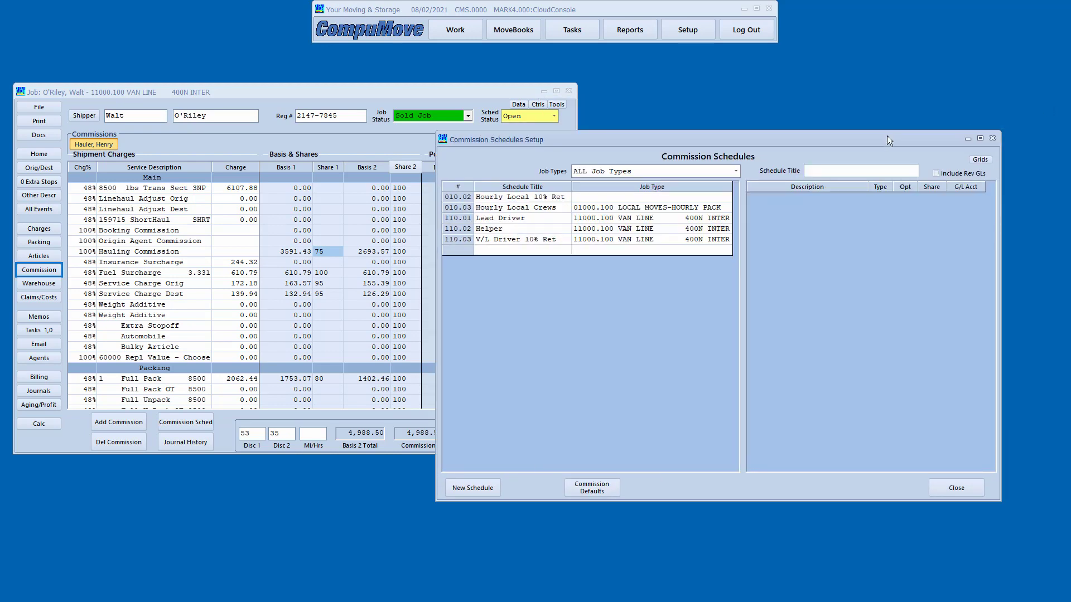
pyautogui.moveTo(828, 139); pyautogui.dragTo(868, 92)
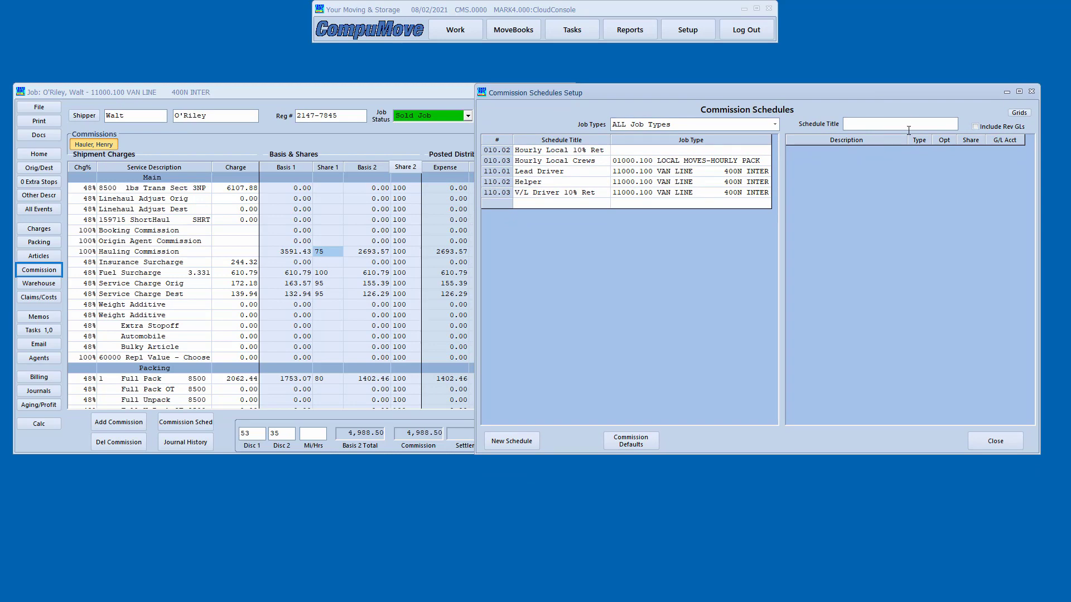
# Step: Create a new commission schedule for the 11000.100 VAN LINE 400N INTER job type and title it Carrier Hauling
pyautogui.click(527, 442)
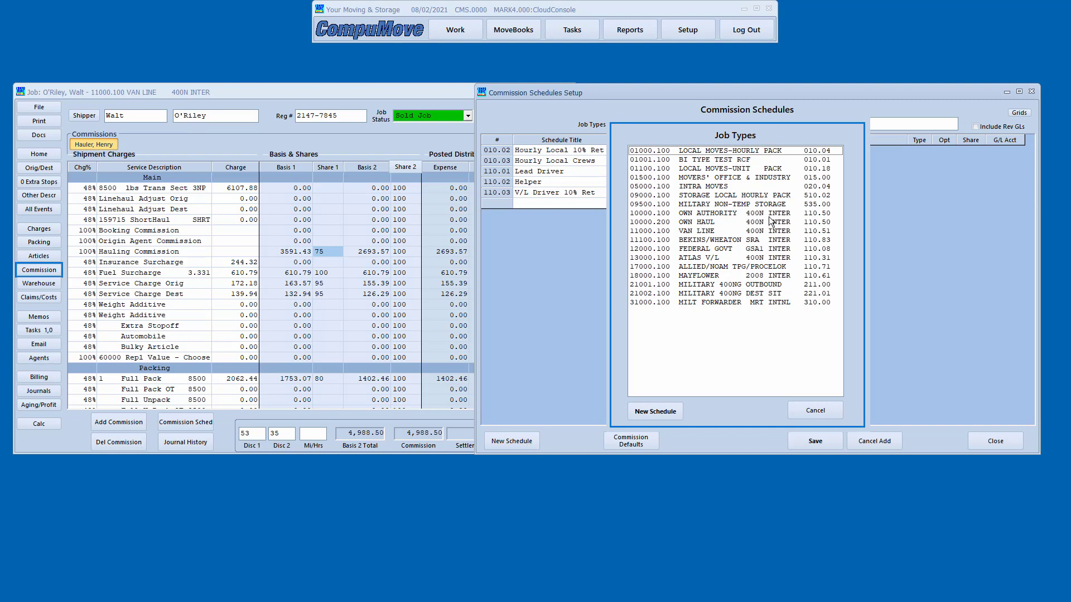
pyautogui.click(768, 231)
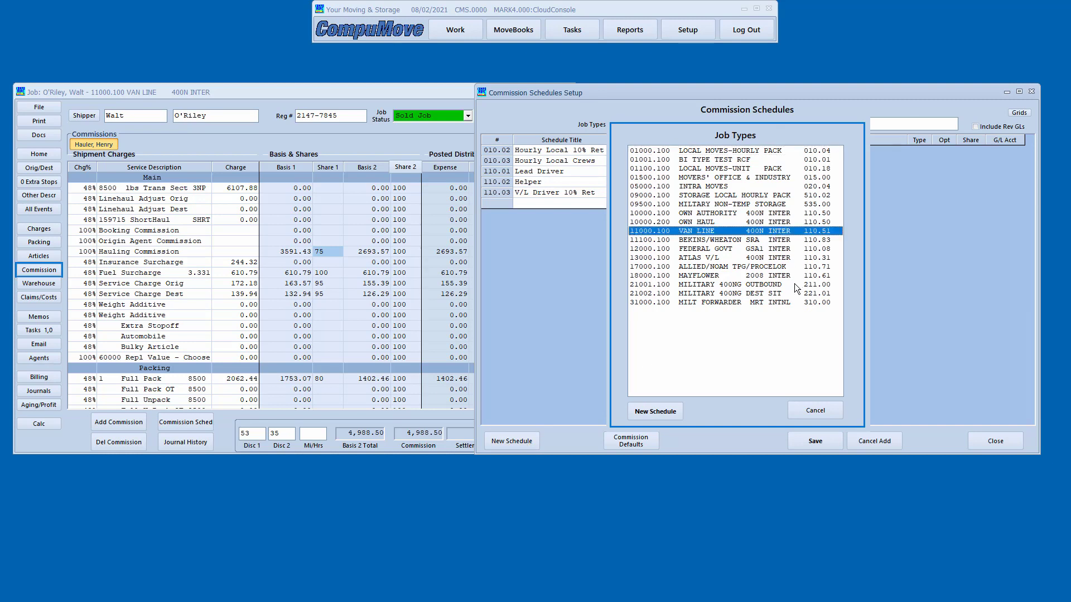
pyautogui.click(654, 412)
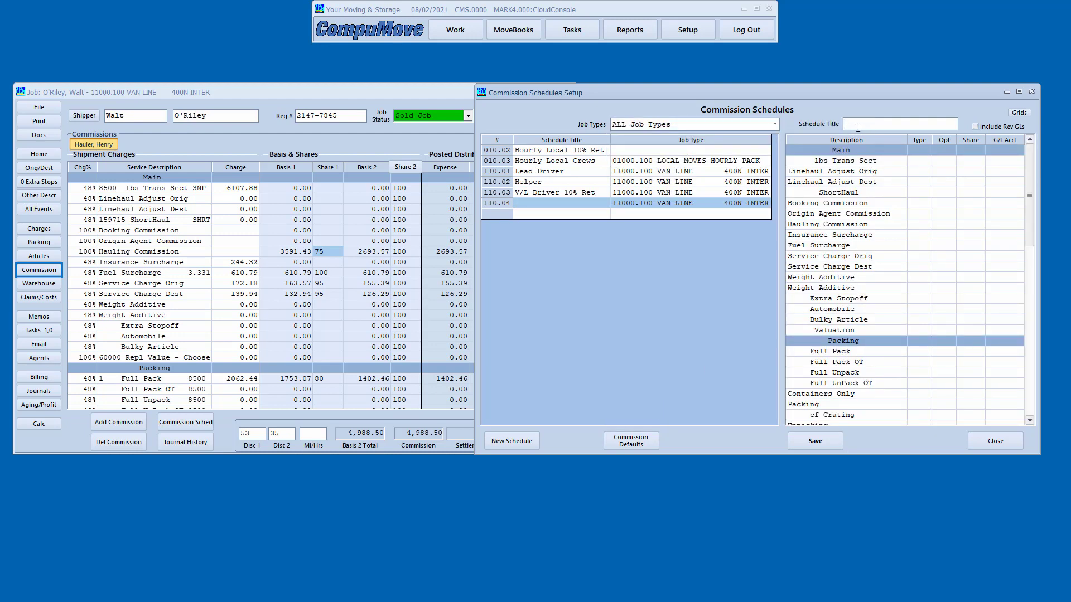
pyautogui.write('Carrier Hauling')
# Step: Set the type of the Hauling Commission line to D1 - Bill Charge After Retention
pyautogui.click(847, 226)
pyautogui.click(918, 226)
pyautogui.click(926, 224)
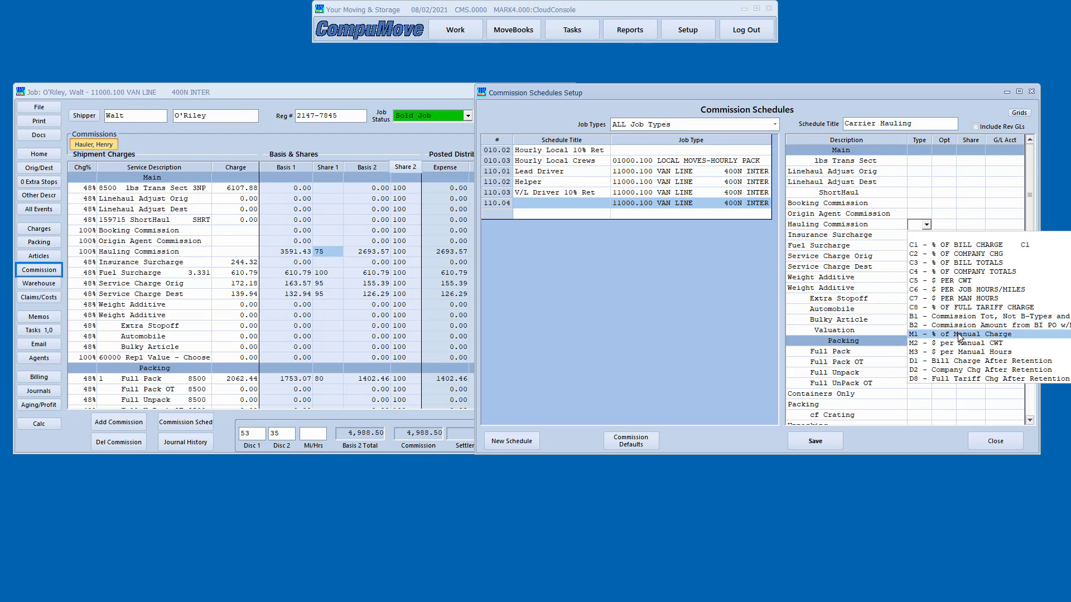
pyautogui.click(979, 364)
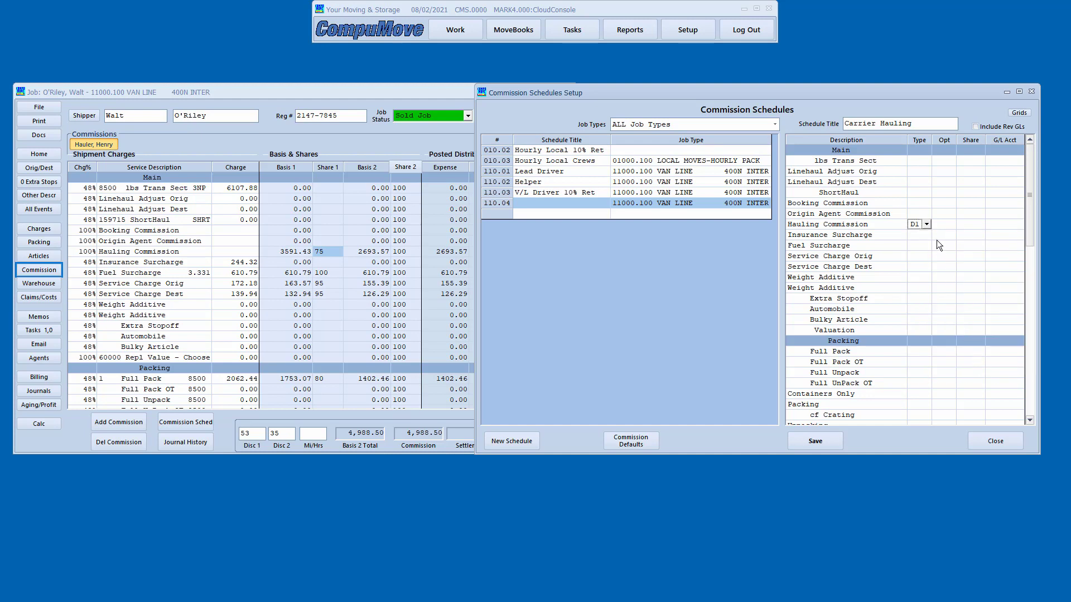
# Step: Set D1 - D2 Comm Discount 1 to 95 in the commission defaults and save them
pyautogui.click(630, 443)
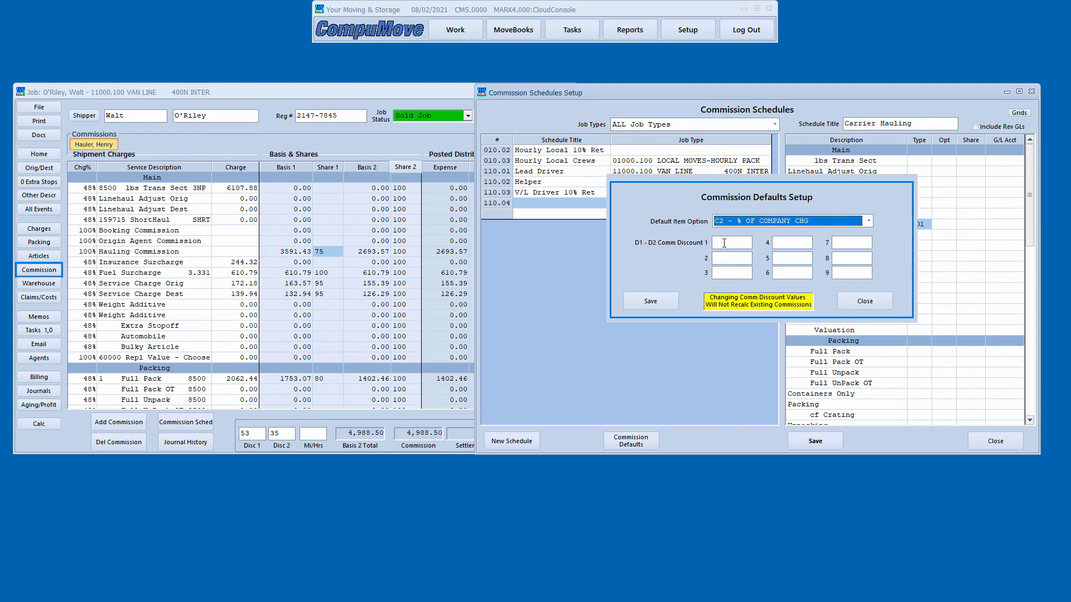
pyautogui.click(724, 243)
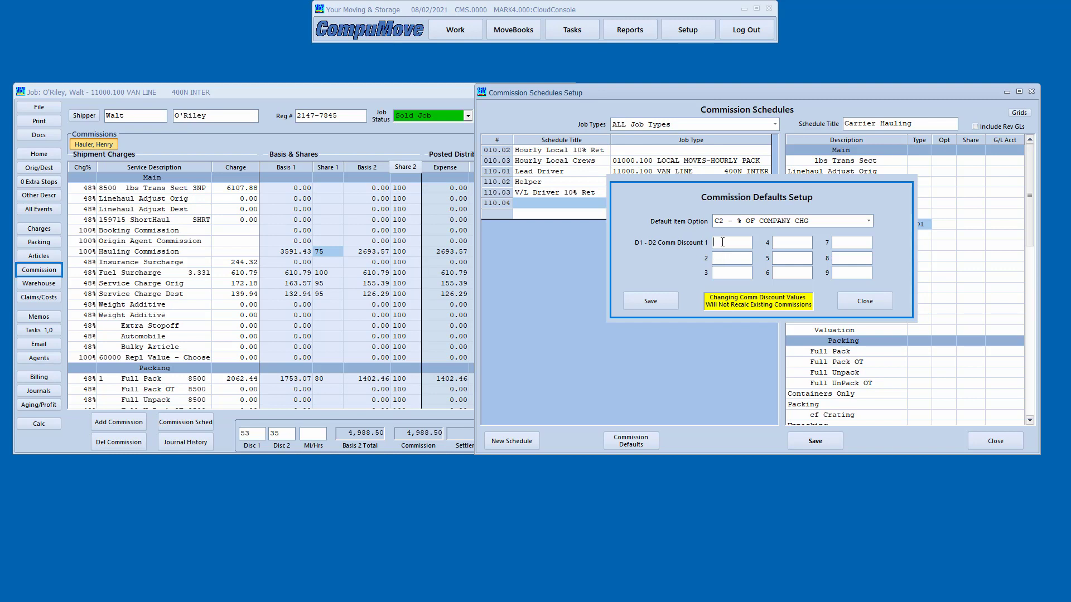
pyautogui.click(718, 243)
pyautogui.write('95')
pyautogui.click(651, 301)
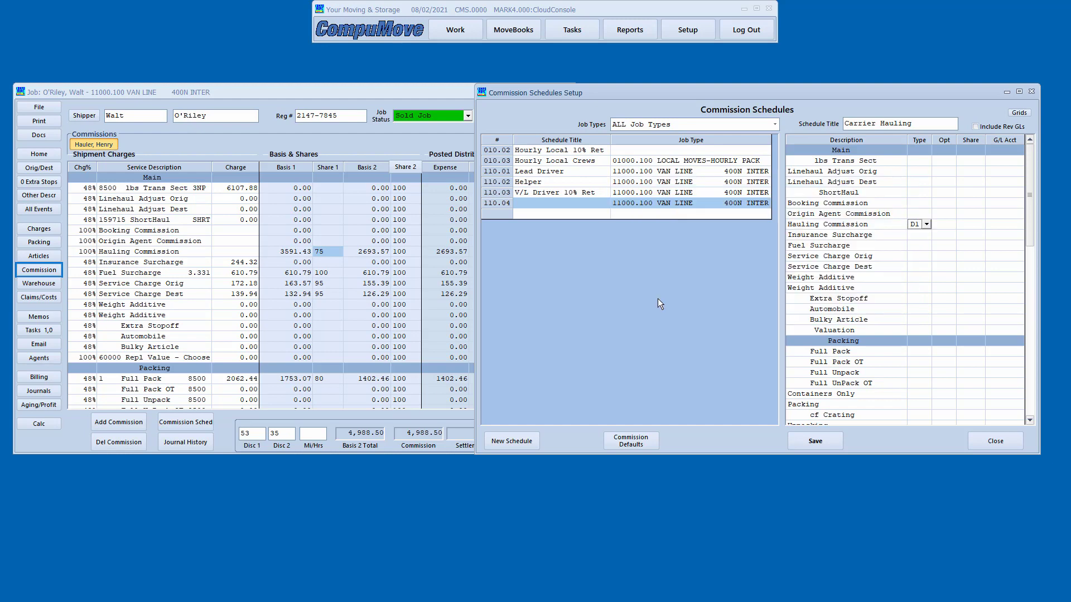
# Step: Keep type D1 on the Hauling Commission line, set its option to 1, and check that option against the commission defaults
pyautogui.click(927, 224)
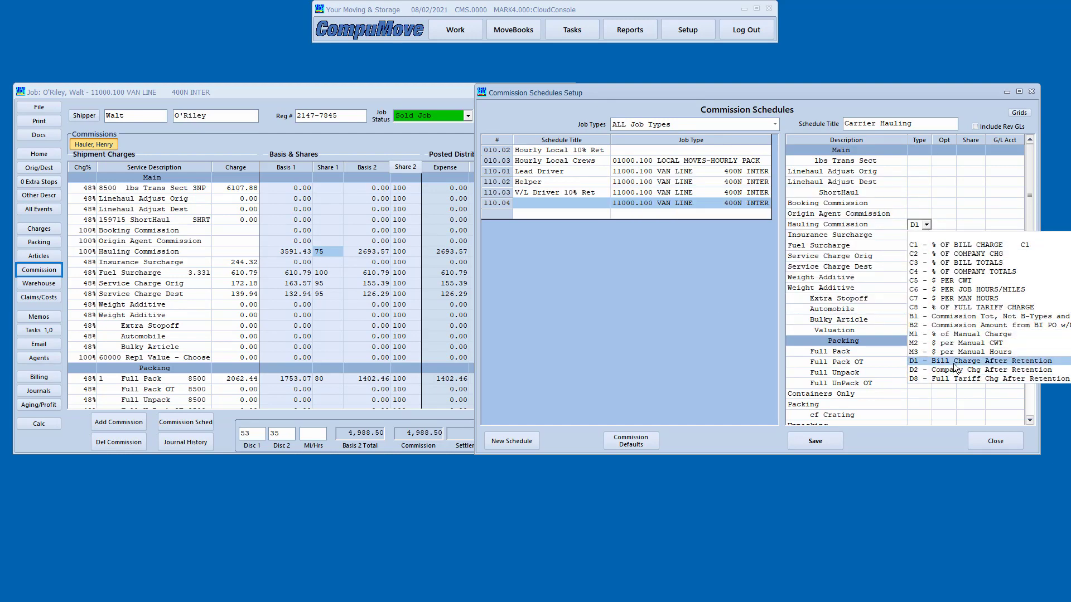
pyautogui.click(953, 363)
pyautogui.click(946, 226)
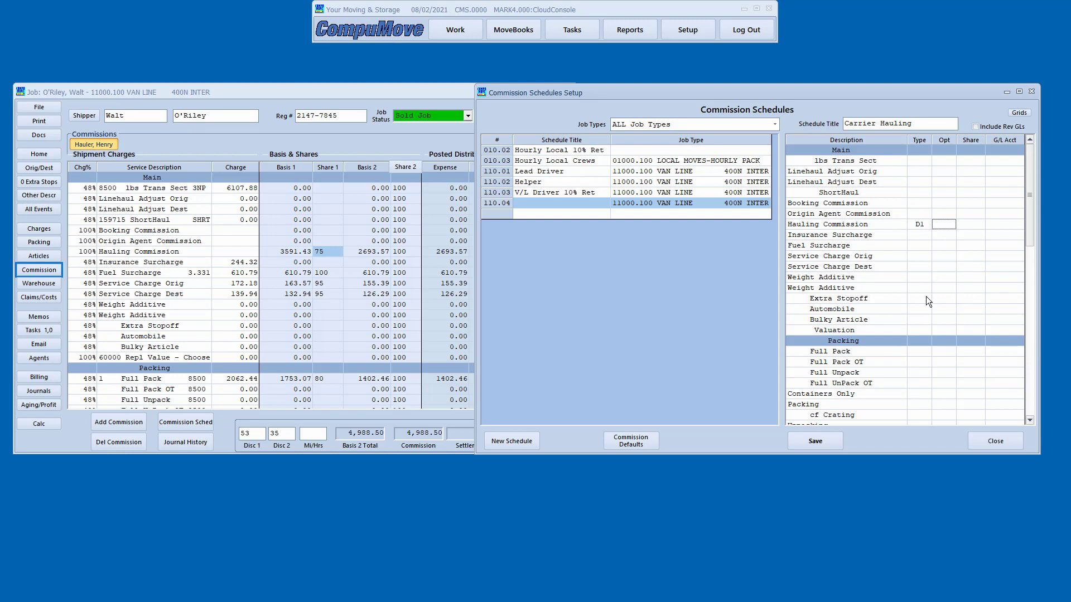
pyautogui.write('1')
pyautogui.click(642, 439)
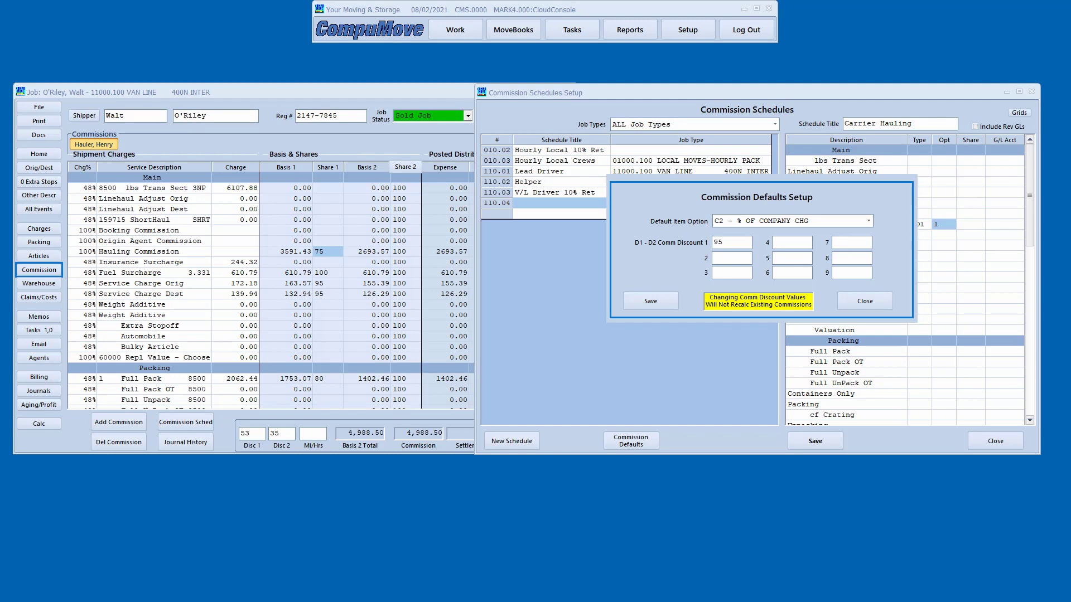
pyautogui.click(857, 301)
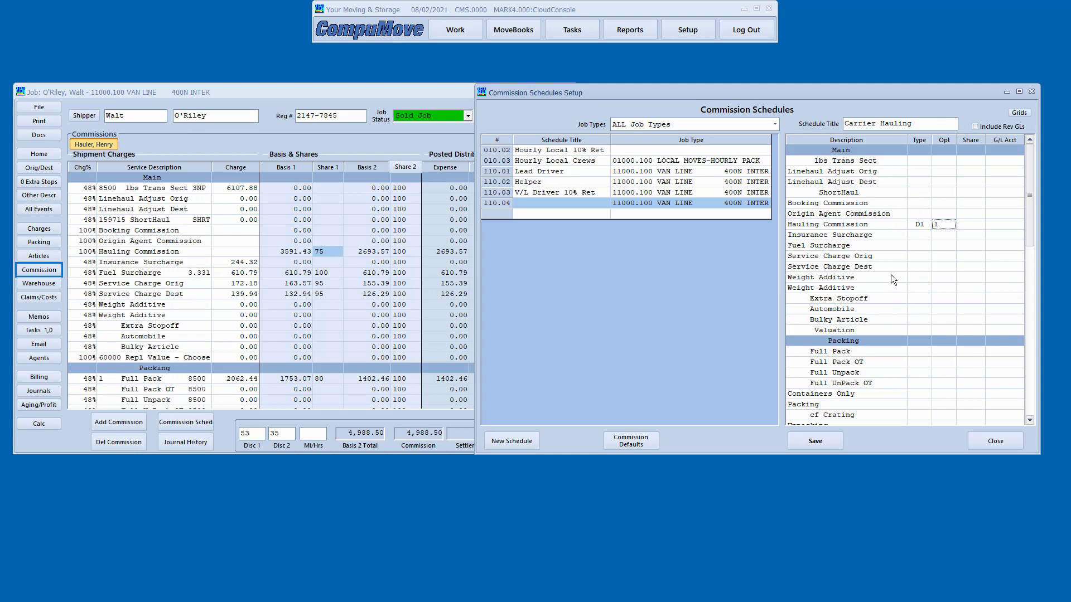
# Step: Change the Hauling Commission line to type C2 - % OF COMPANY CHG with a blank option and a share of 75
pyautogui.click(946, 224)
pyautogui.moveTo(923, 224); pyautogui.dragTo(890, 226)
pyautogui.press('BackSpace')
pyautogui.click(920, 225)
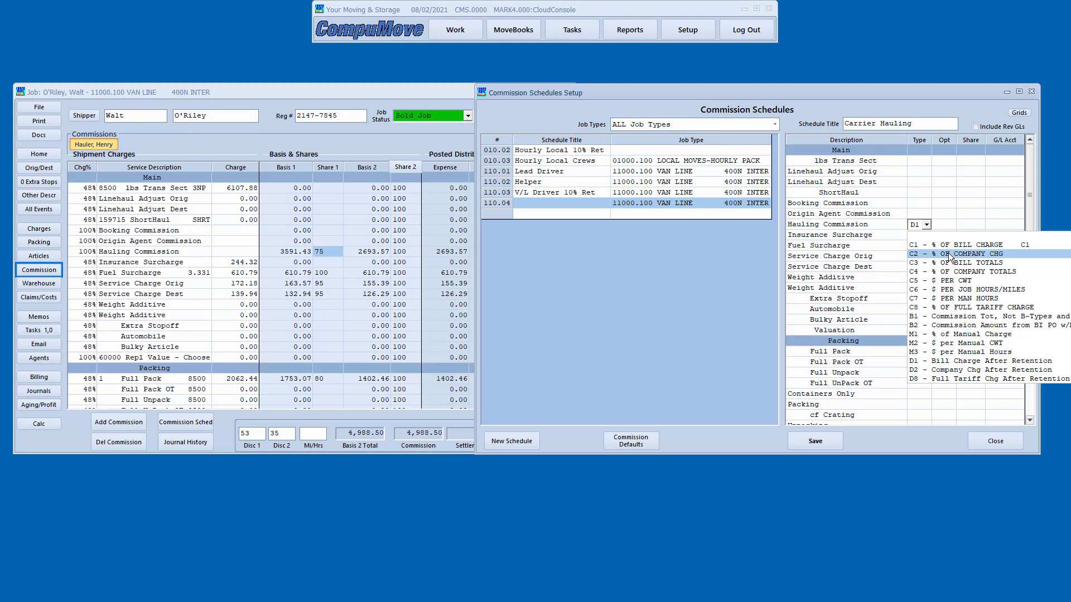
pyautogui.click(948, 254)
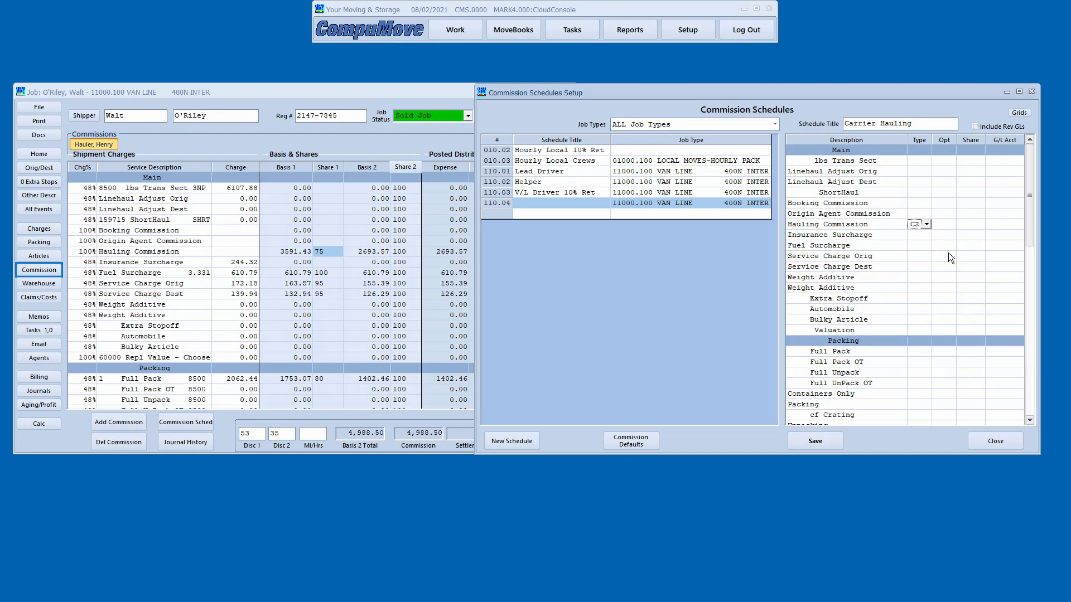
pyautogui.click(966, 226)
pyautogui.click(327, 252)
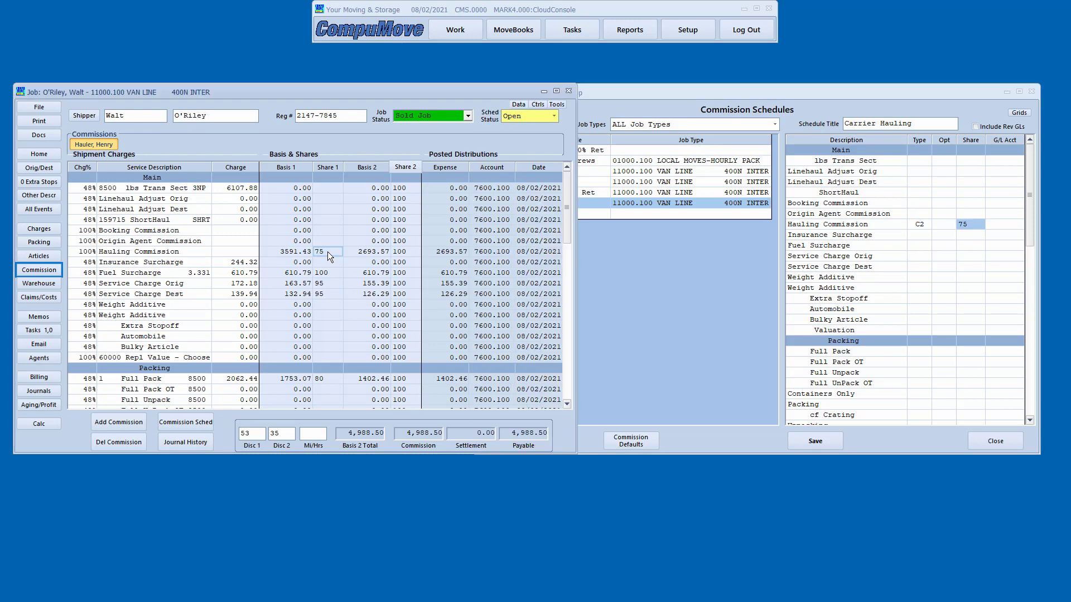
pyautogui.click(658, 93)
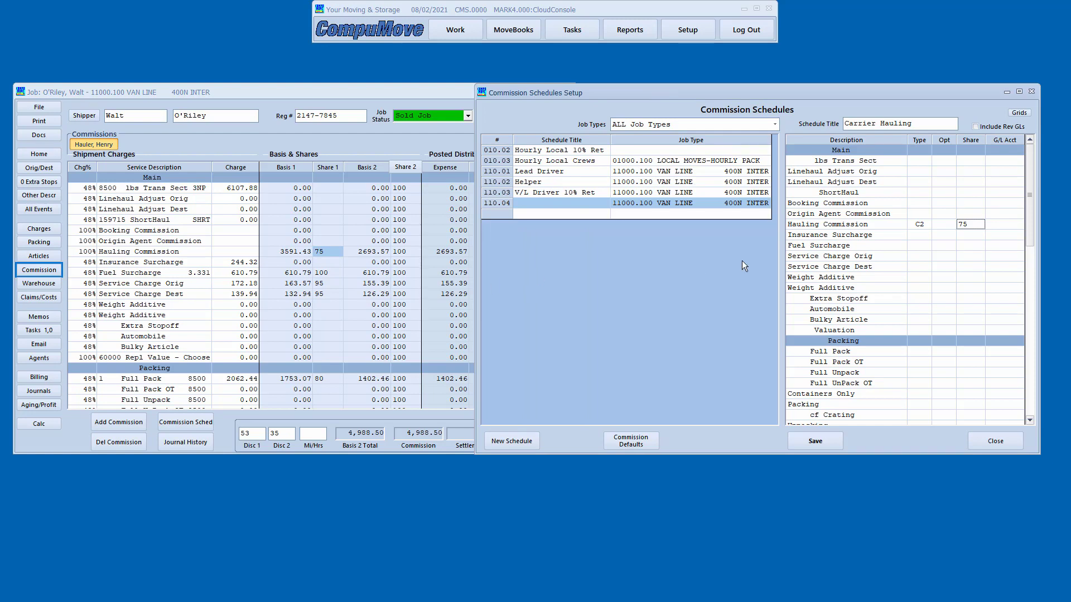
# Step: Set the type to C1 - % OF BILL CHARGE for Fuel Surcharge, Service Charge Orig and Service Charge Dest
pyautogui.click(917, 246)
pyautogui.click(925, 245)
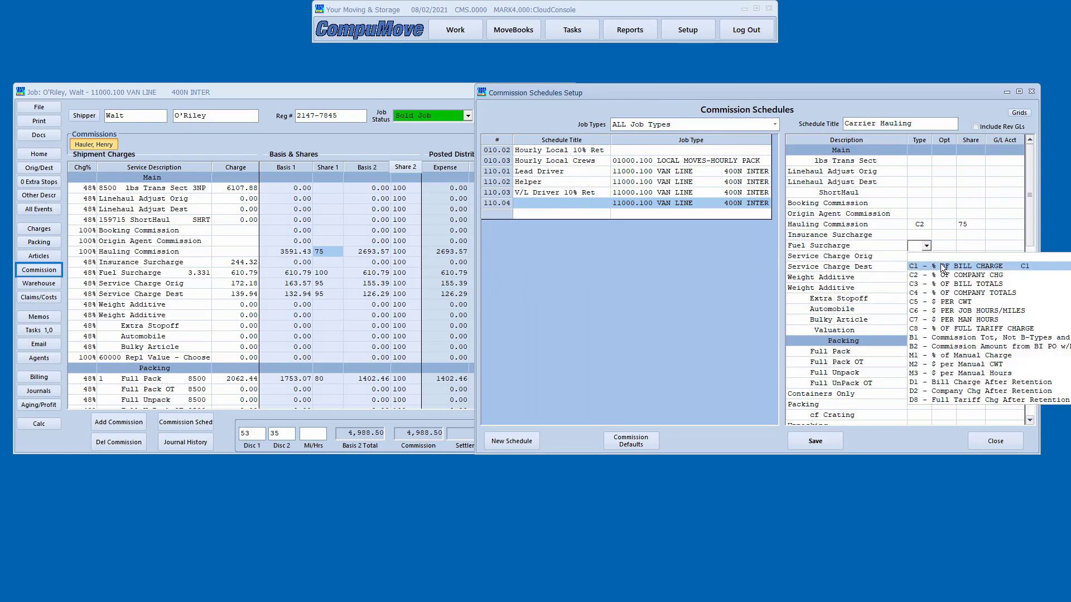
pyautogui.click(940, 266)
pyautogui.click(928, 257)
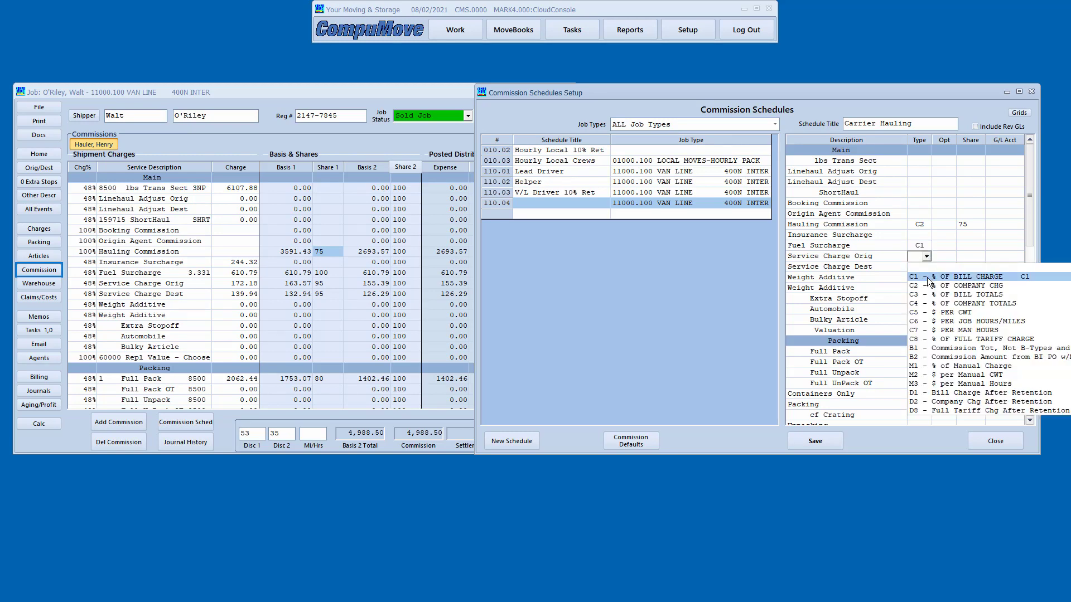
pyautogui.click(927, 277)
pyautogui.click(929, 266)
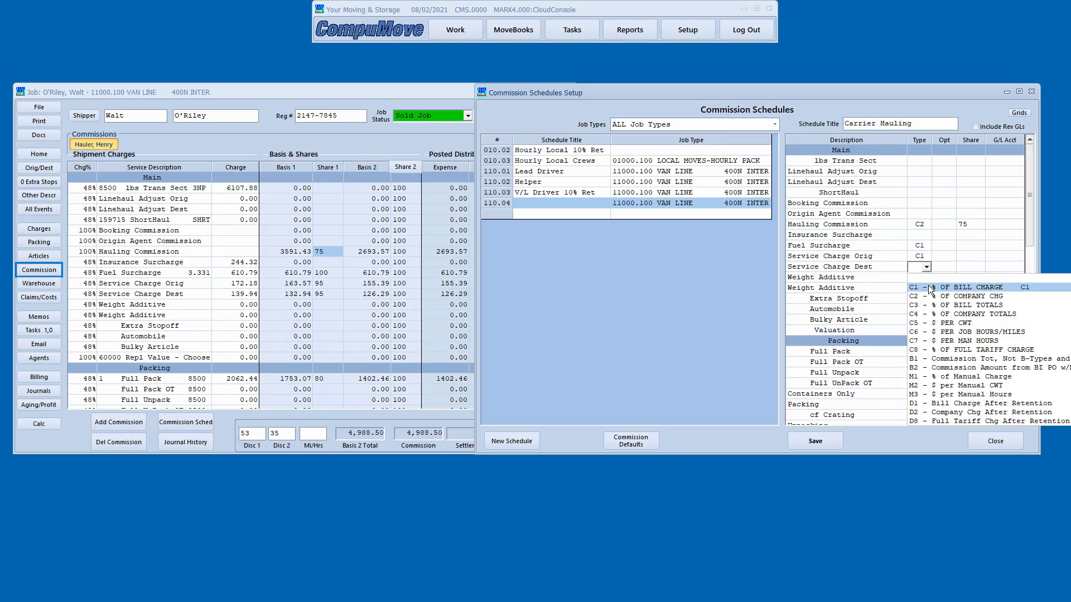
pyautogui.click(928, 287)
# Step: Set the schedule share to 100 for Fuel Surcharge and to 95 for Service Charge Orig and Service Charge Dest
pyautogui.click(962, 246)
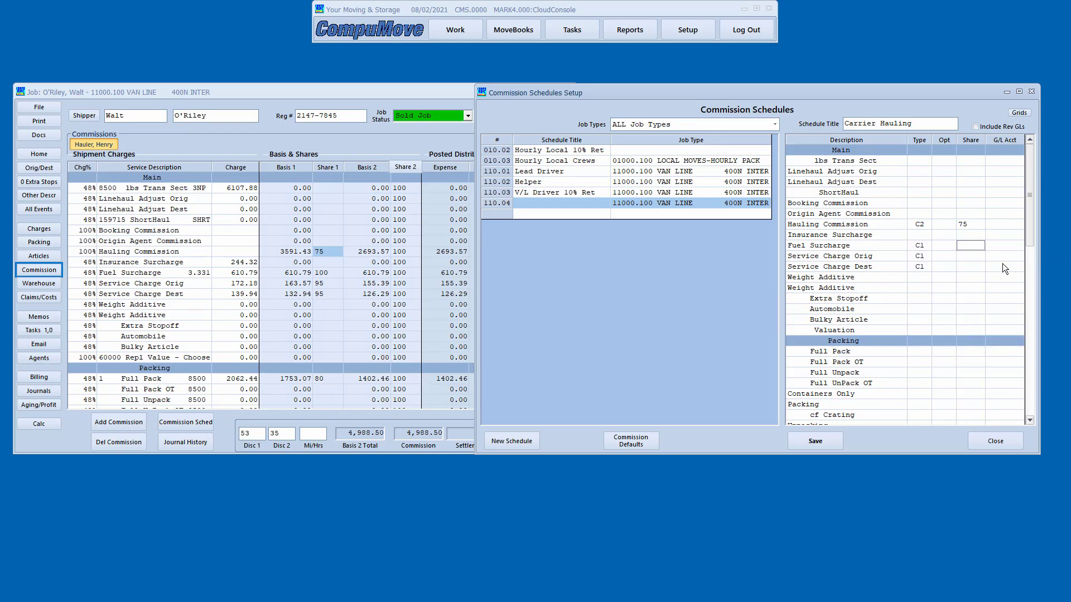
pyautogui.write('100')
pyautogui.press('Down')
pyautogui.write('95')
pyautogui.press('Down')
pyautogui.write('95')
pyautogui.press('Return')
# Step: Check the service charge shares in the job's charges and change Service Charge Orig and Service Charge Dest to type C2 - % OF COMPANY CHG
pyautogui.click(42, 229)
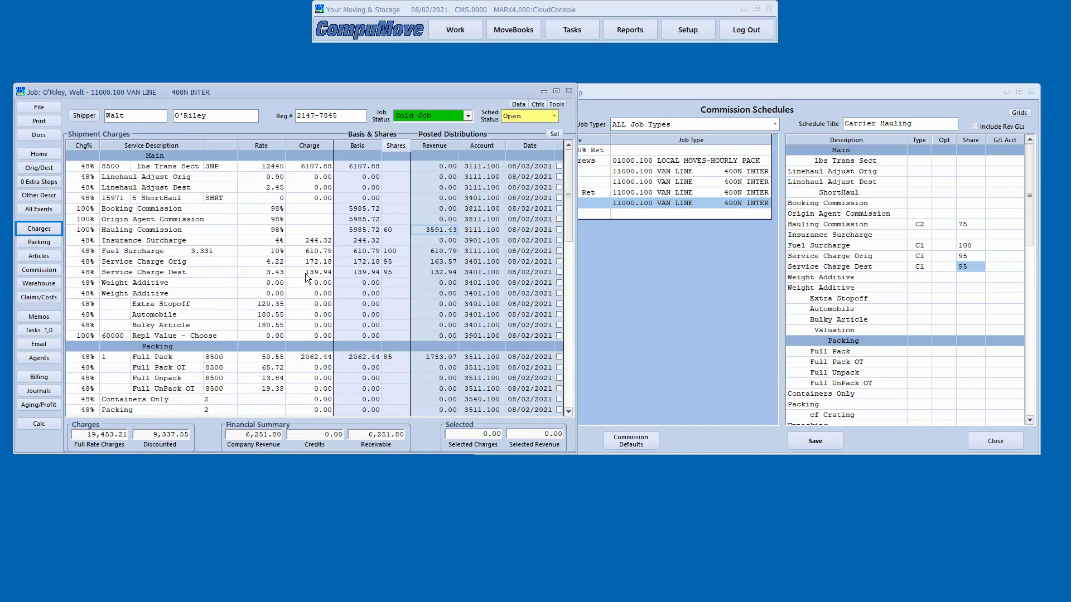
pyautogui.click(392, 260)
pyautogui.click(48, 270)
pyautogui.click(925, 254)
pyautogui.click(926, 255)
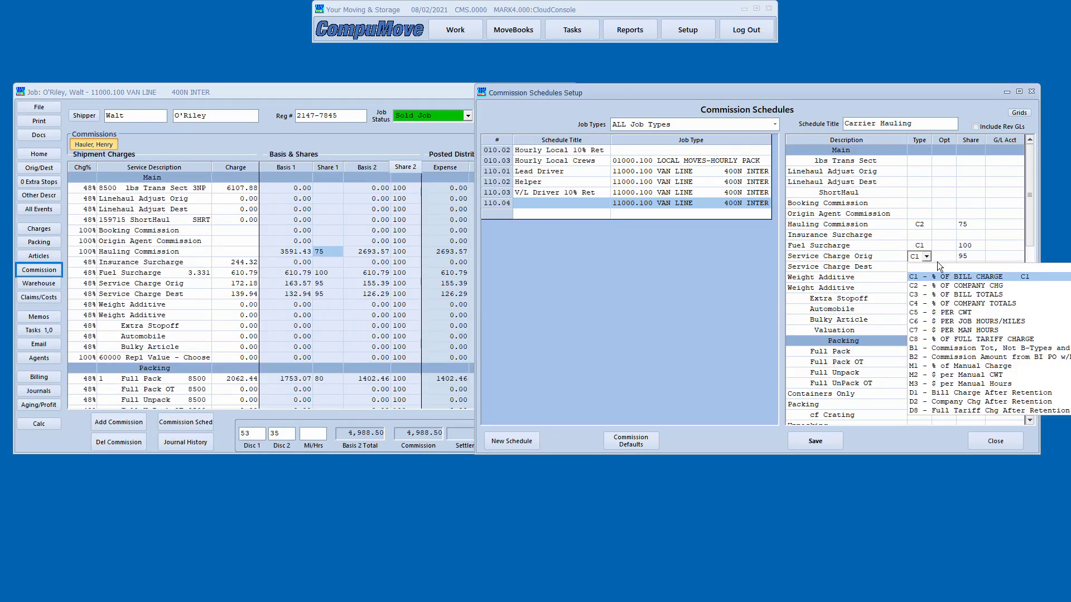
pyautogui.click(959, 286)
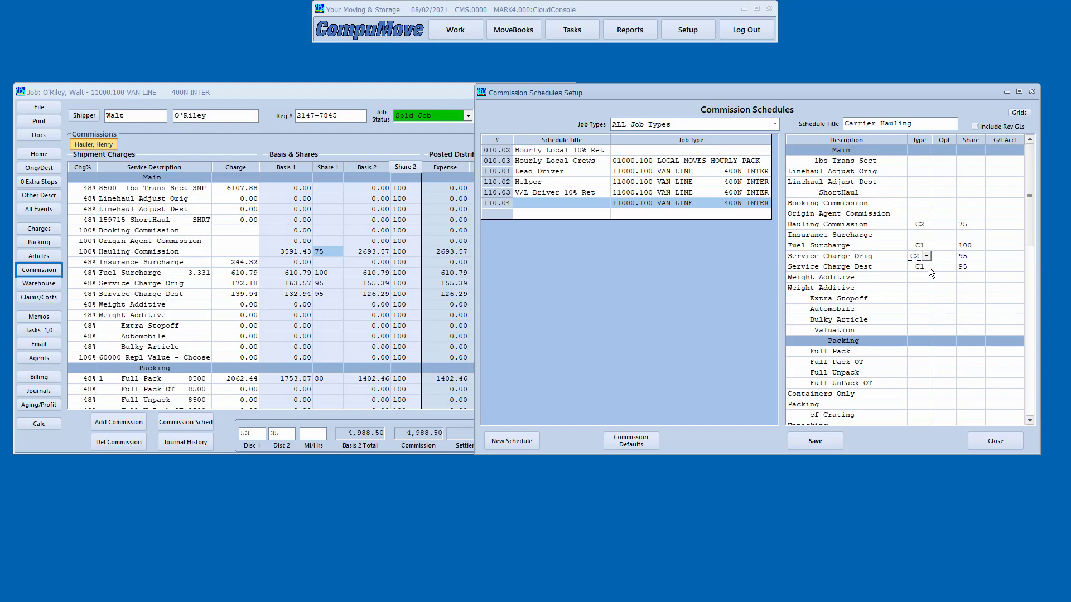
pyautogui.click(929, 267)
pyautogui.click(926, 290)
pyautogui.click(925, 266)
pyautogui.click(933, 294)
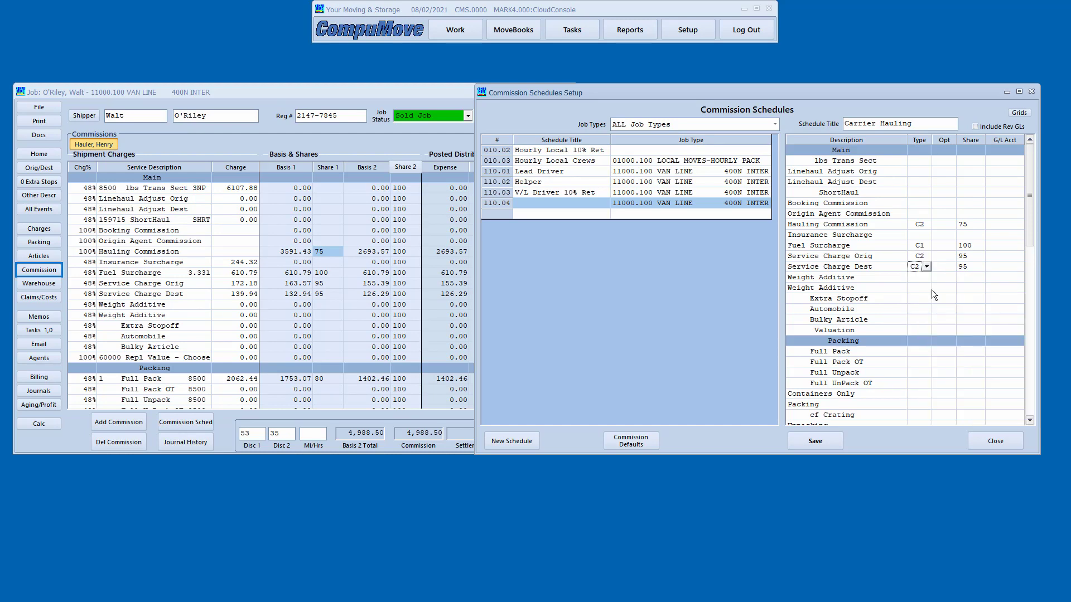
pyautogui.click(968, 268)
# Step: Check the Full Pack share in the job's charges and set the schedule's Full Pack line to type C2 - % OF COMPANY CHG with share 95
pyautogui.click(30, 230)
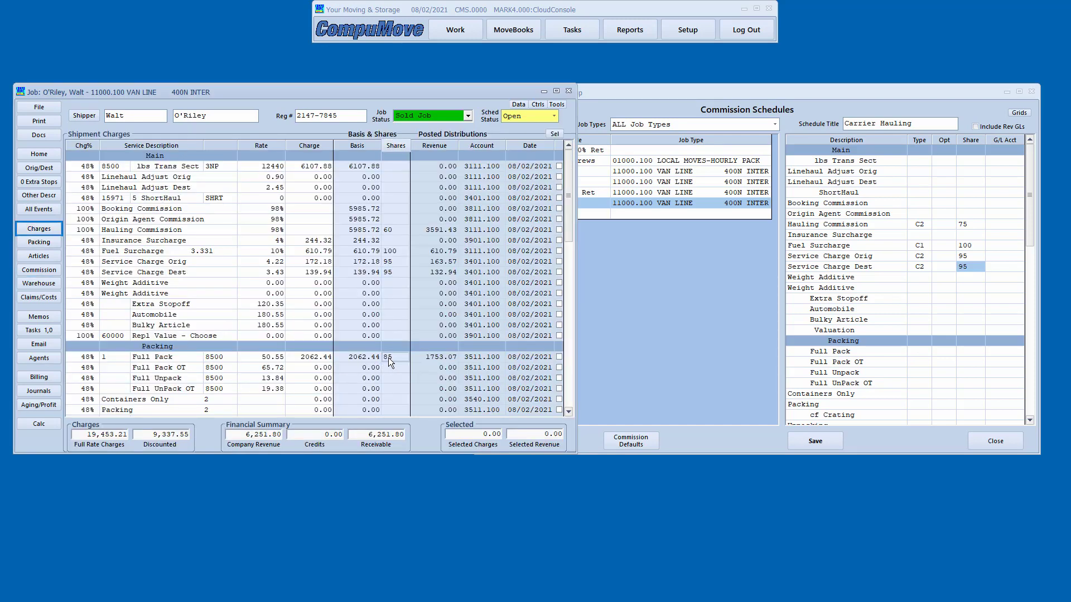
pyautogui.click(45, 272)
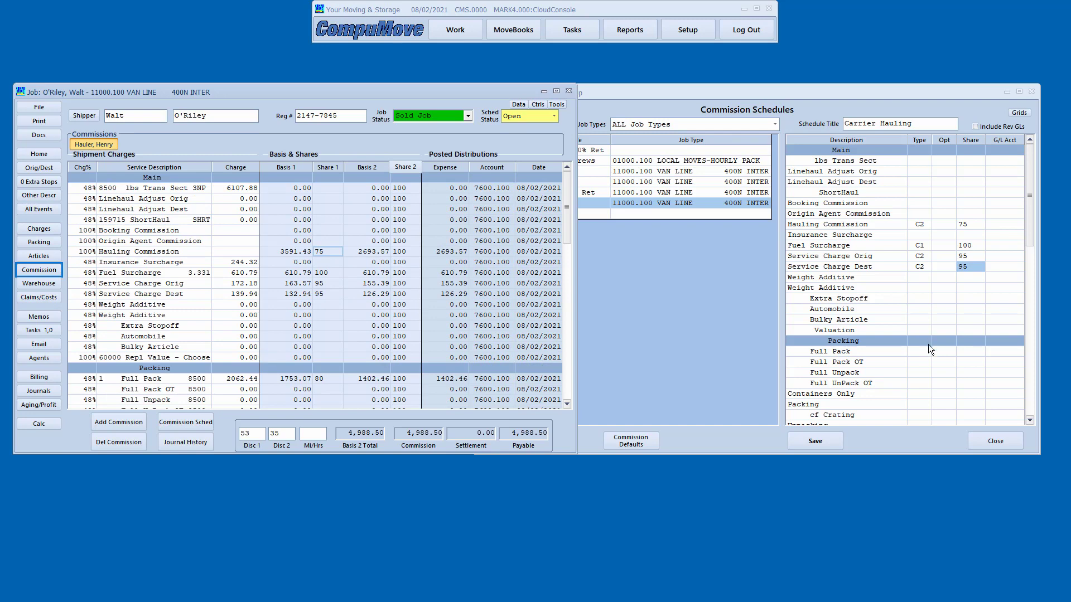
pyautogui.click(925, 349)
pyautogui.click(927, 350)
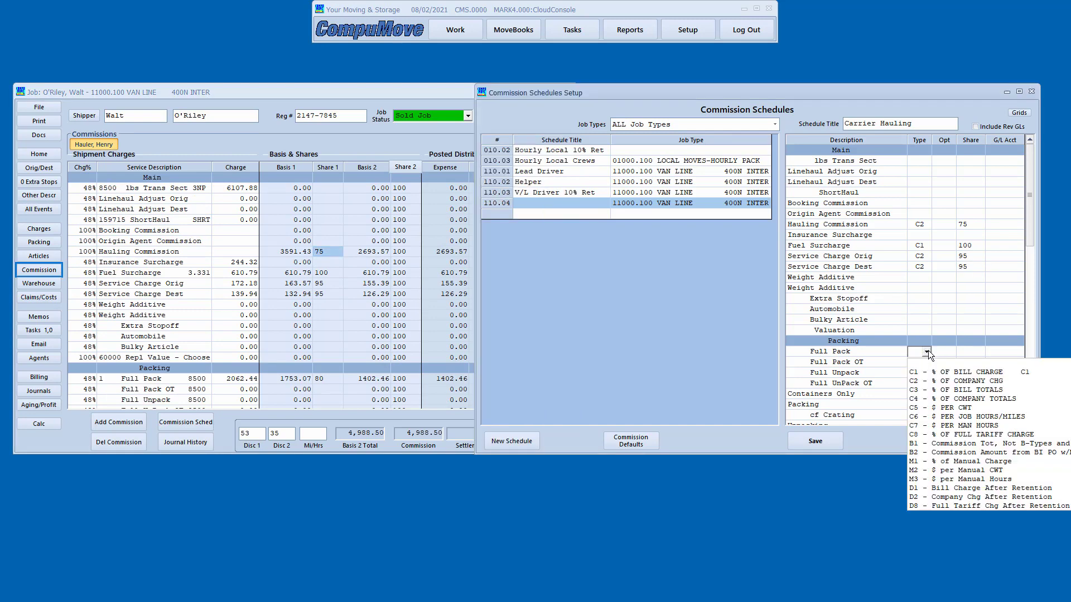
pyautogui.click(932, 380)
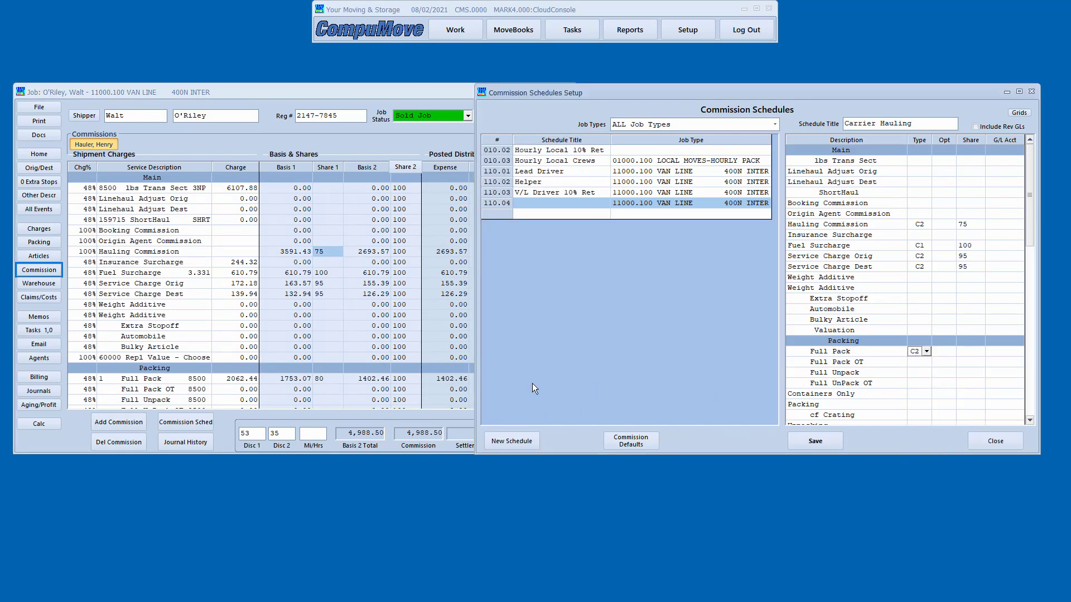
pyautogui.click(975, 350)
pyautogui.write('95')
pyautogui.press('Return')
pyautogui.click(926, 352)
pyautogui.click(925, 352)
pyautogui.click(948, 381)
# Step: Compare the job's Charge and Revenue amounts with the C1 and C2 types on the schedule's Fuel Surcharge and Full Pack lines
pyautogui.click(38, 228)
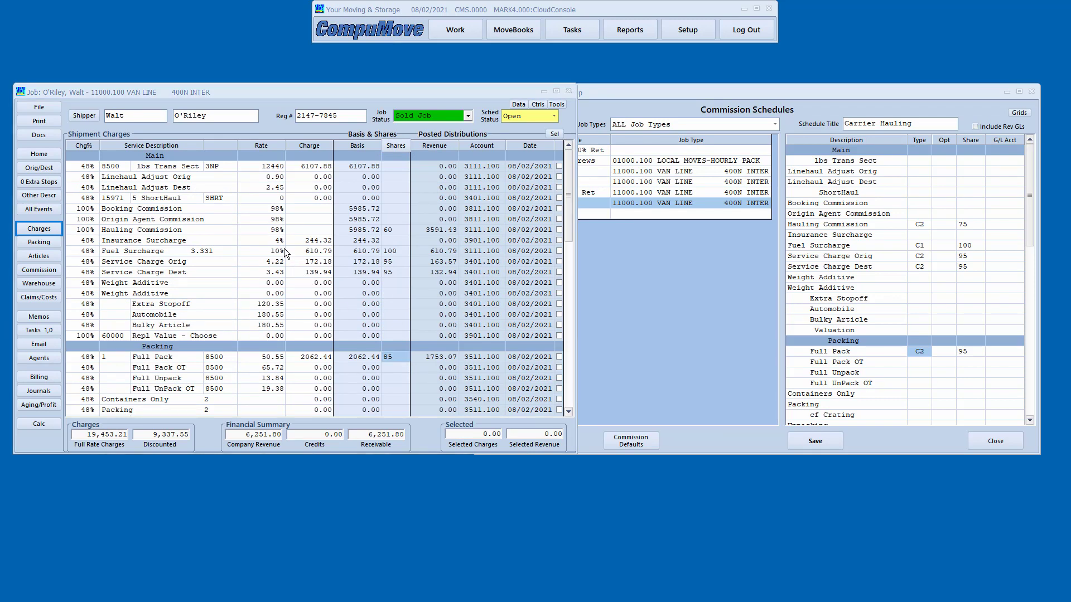
pyautogui.moveTo(275, 126)
pyautogui.mouseDown()
pyautogui.moveTo(321, 281)
pyautogui.moveTo(336, 397)
pyautogui.mouseUp()
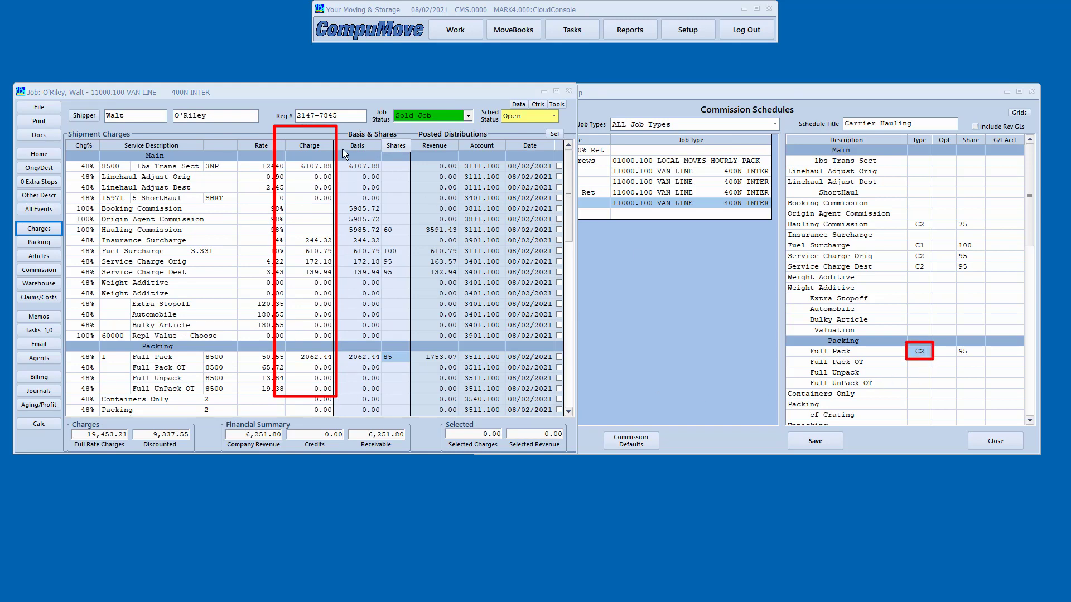
pyautogui.moveTo(406, 128)
pyautogui.mouseDown()
pyautogui.moveTo(450, 255)
pyautogui.moveTo(478, 380)
pyautogui.moveTo(472, 407)
pyautogui.mouseUp()
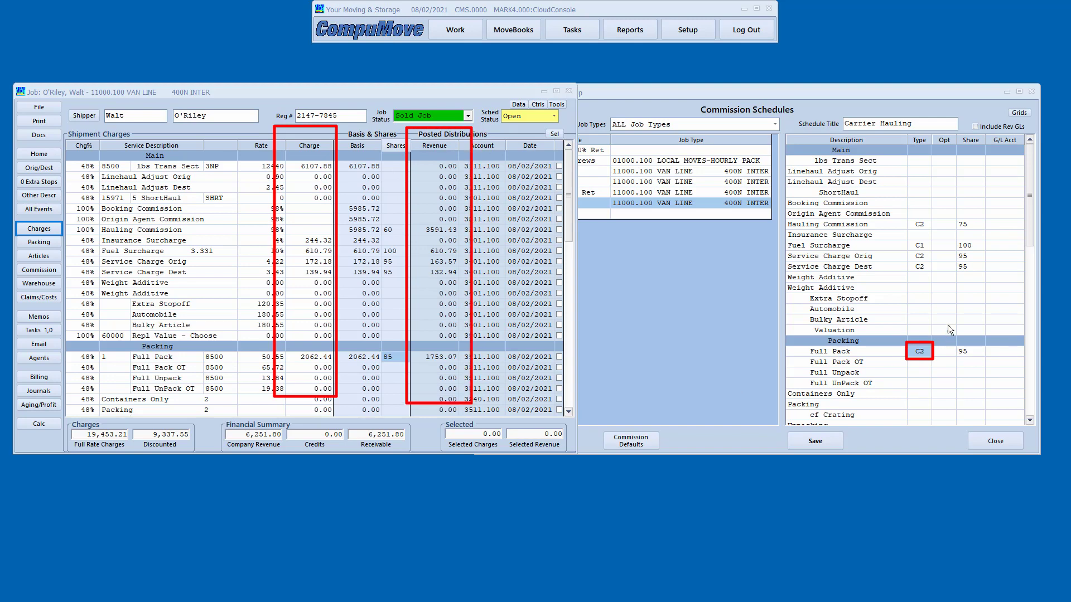
pyautogui.moveTo(781, 233)
pyautogui.mouseDown()
pyautogui.moveTo(852, 256)
pyautogui.moveTo(972, 254)
pyautogui.mouseUp()
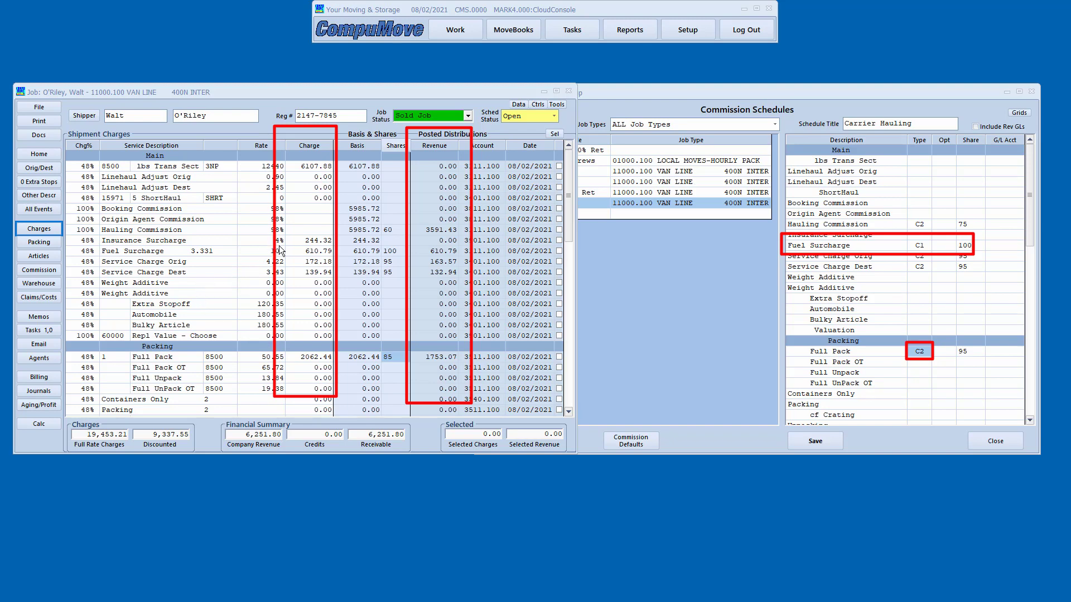
# Step: Compare the schedule's Service Charge Orig and Dest types and shares with the job's Revenue amounts, and check the job's Full Pack share and revenue
pyautogui.moveTo(278, 245); pyautogui.dragTo(336, 257)
pyautogui.press('Escape')
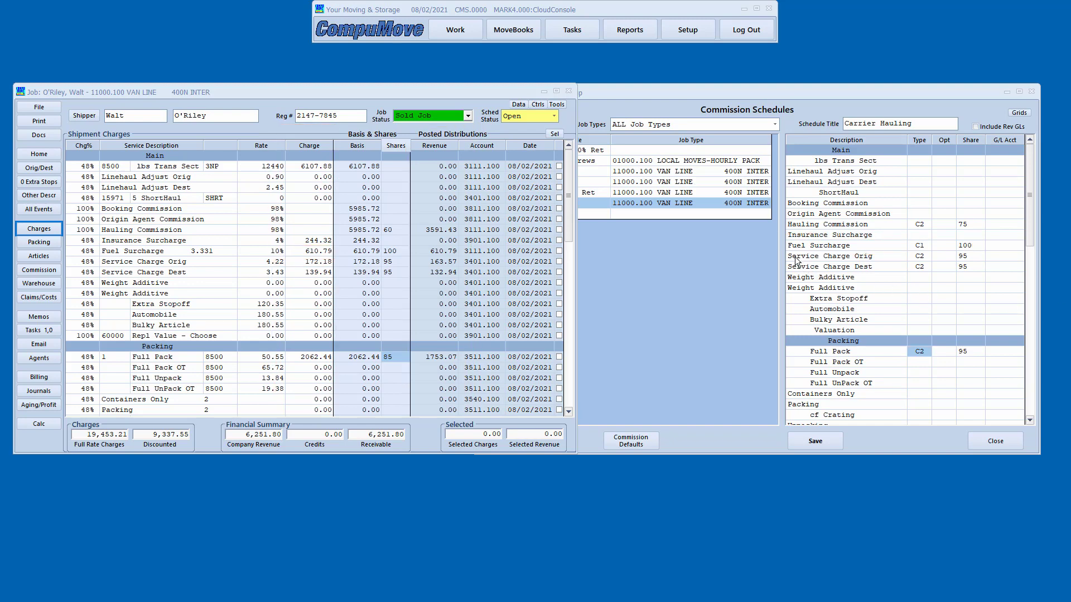
pyautogui.moveTo(782, 245); pyautogui.dragTo(933, 276)
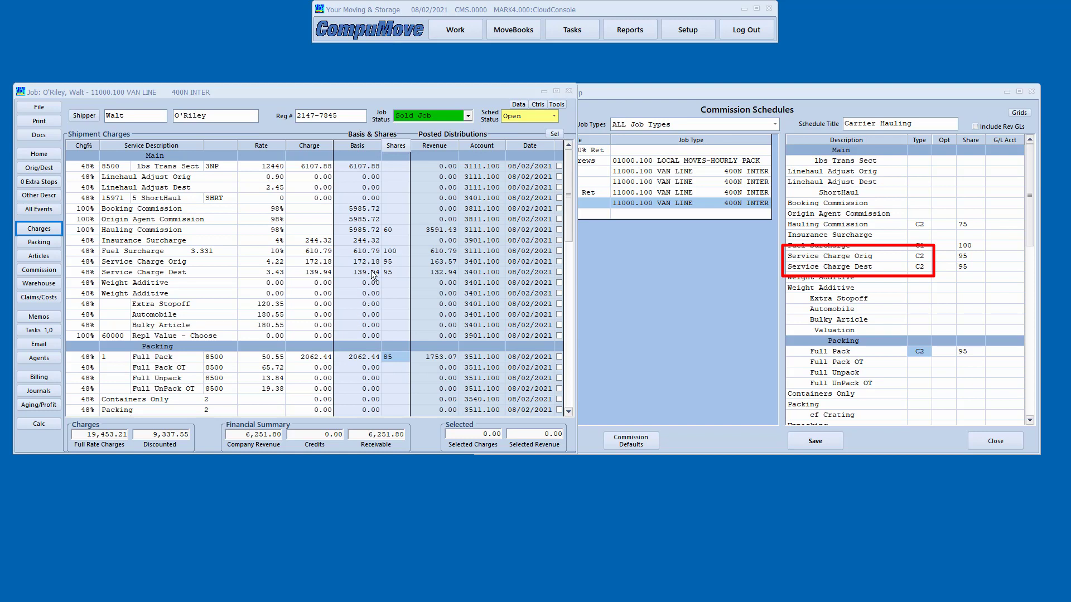
pyautogui.moveTo(407, 257); pyautogui.dragTo(458, 278)
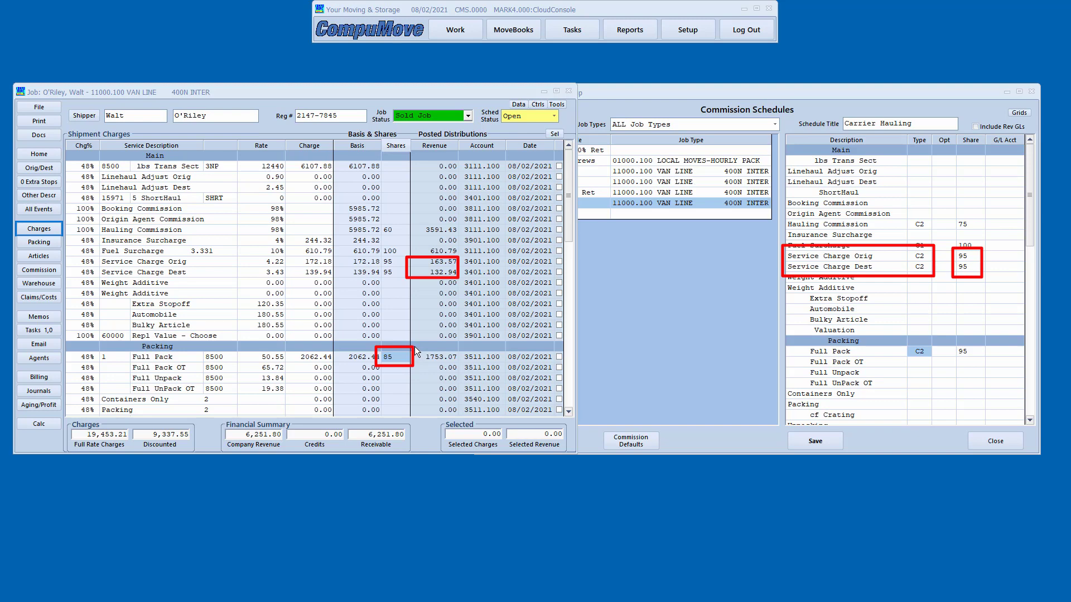
pyautogui.moveTo(415, 347); pyautogui.dragTo(458, 366)
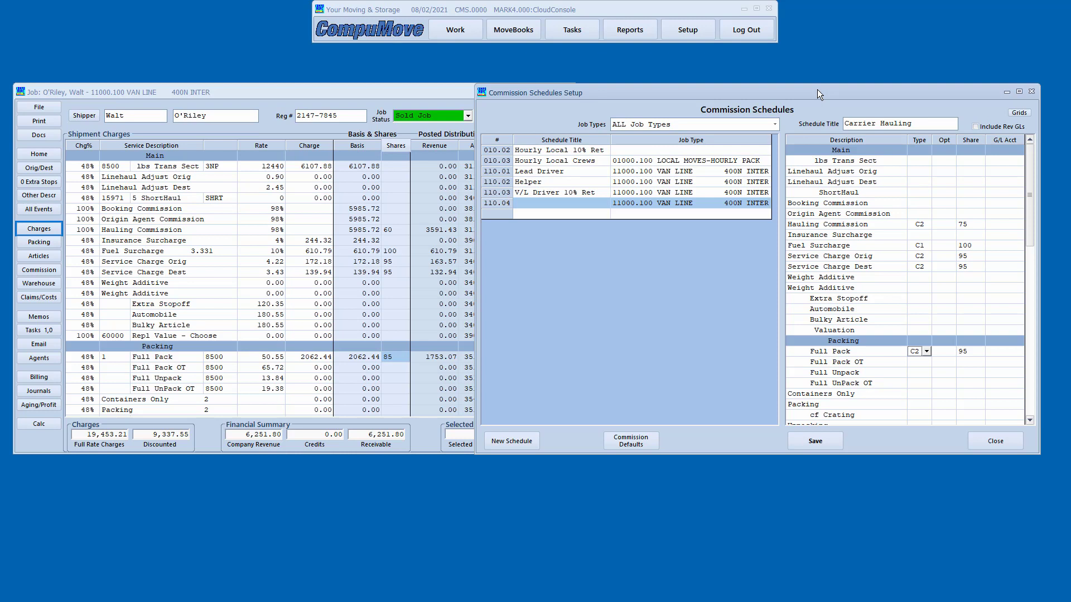
# Step: Move the Commission Schedules window clear of the job and examine the Account column in the job's hauler commission
pyautogui.moveTo(816, 91); pyautogui.dragTo(784, 210)
pyautogui.moveTo(861, 185); pyautogui.dragTo(912, 150)
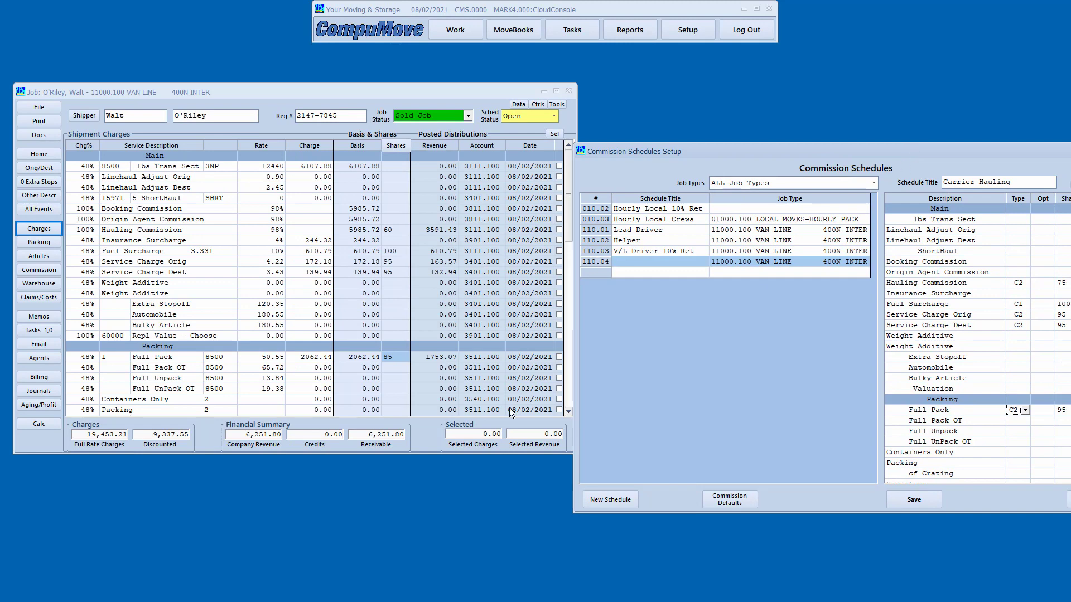
pyautogui.click(39, 270)
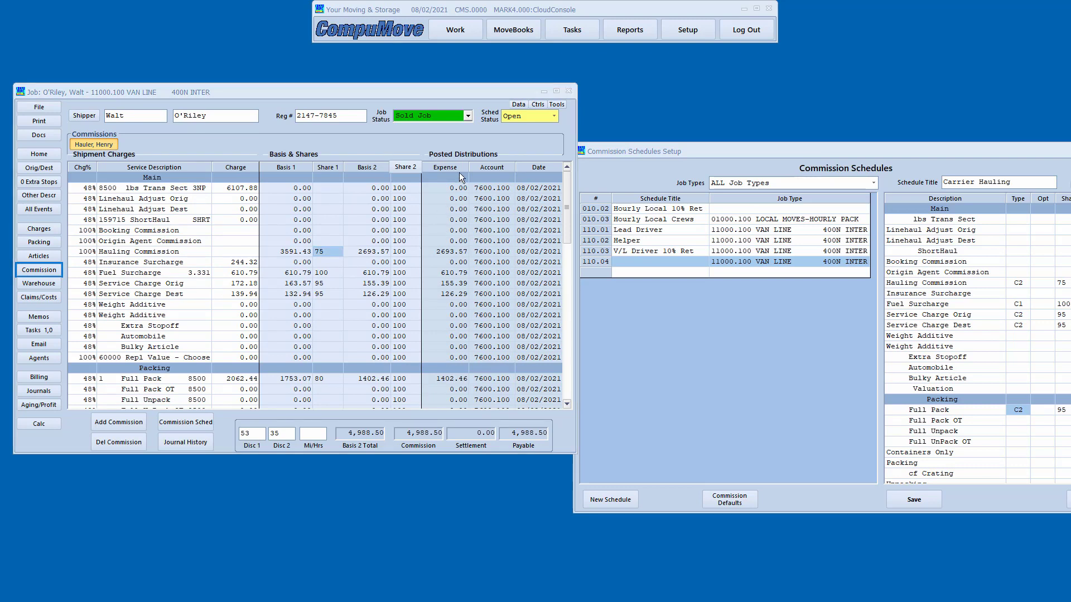
pyautogui.moveTo(524, 313); pyautogui.dragTo(527, 379)
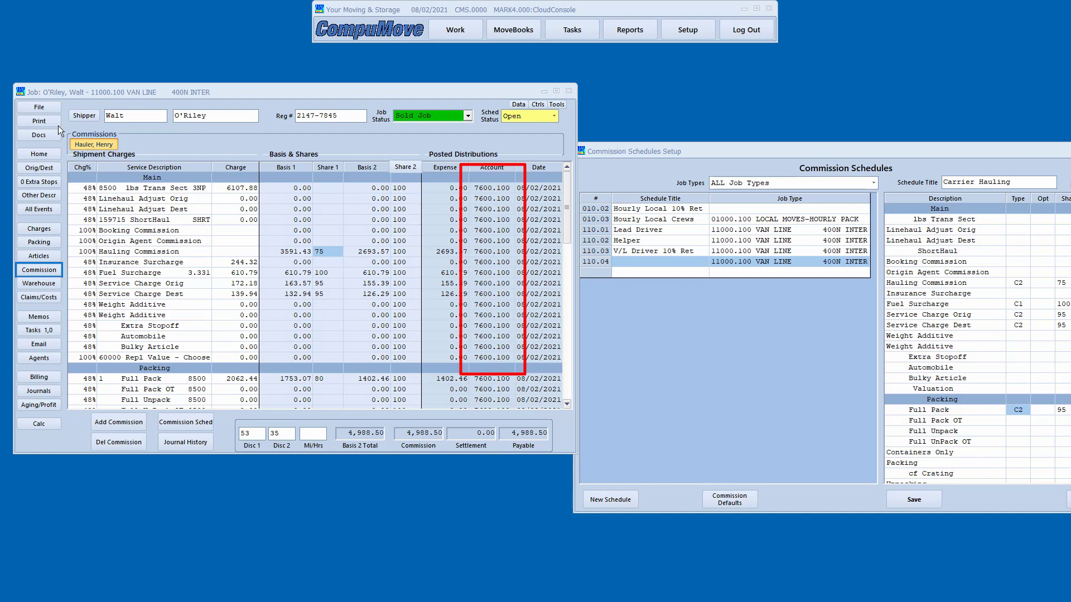
pyautogui.moveTo(59, 127); pyautogui.dragTo(130, 159)
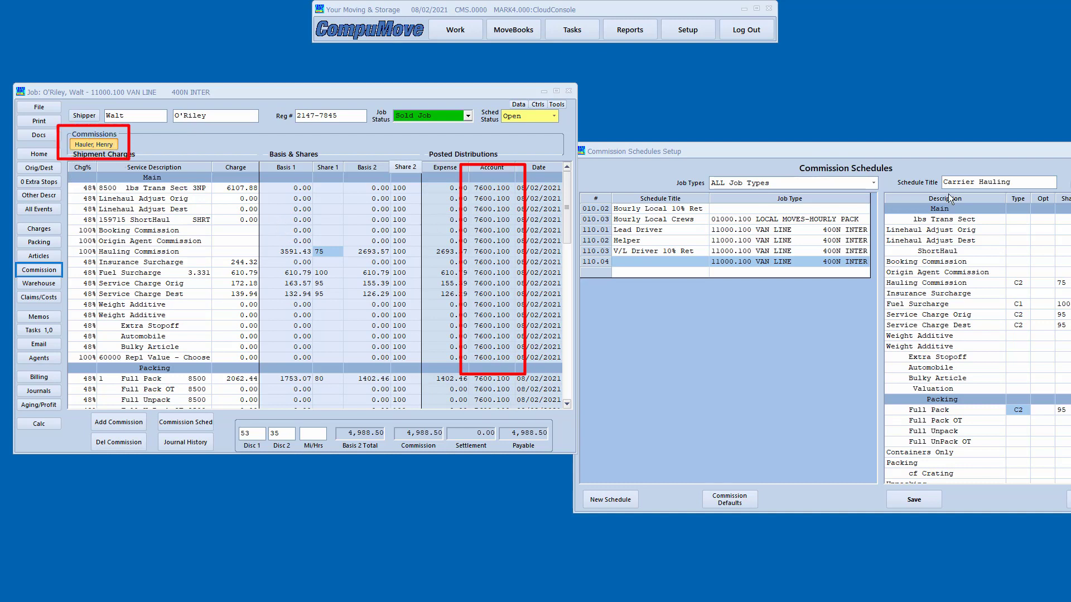
pyautogui.press('Escape')
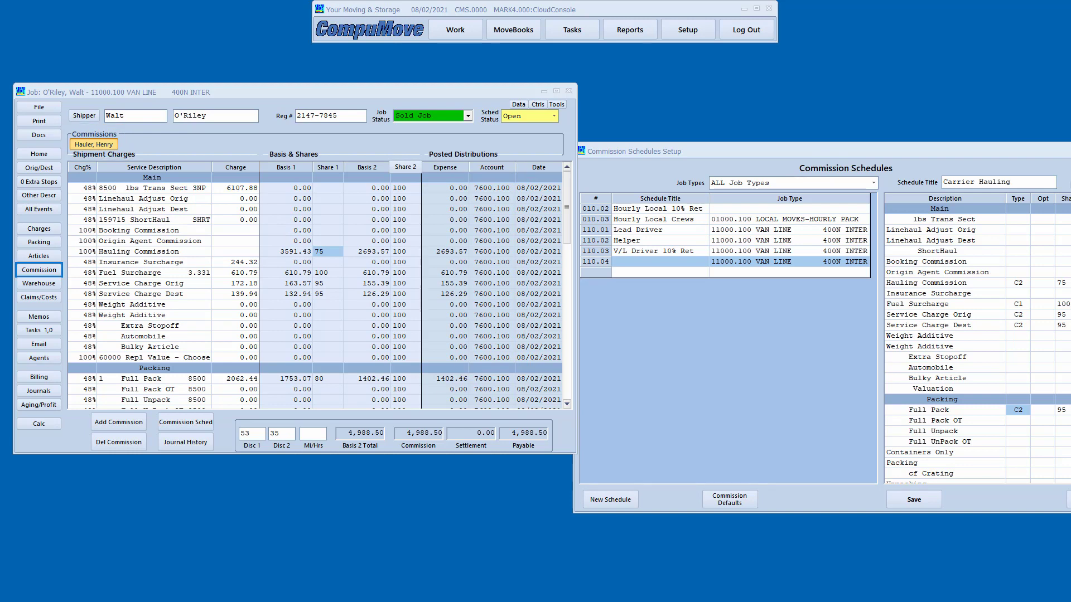
# Step: Check the GL Distribution Acct in the hauler's commission account setup and close it without changes
pyautogui.click(684, 29)
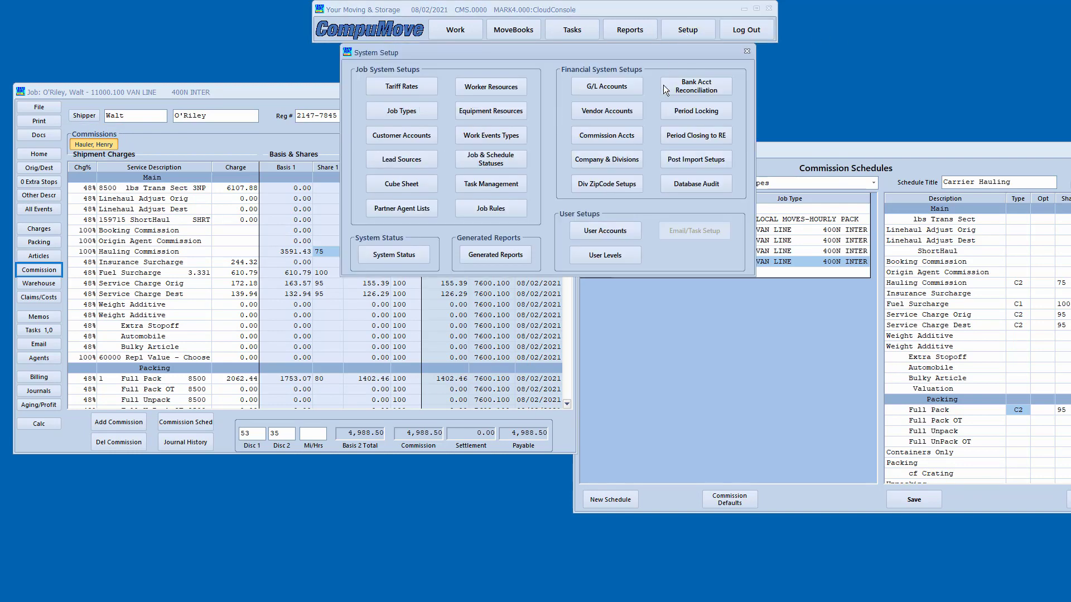
pyautogui.click(611, 132)
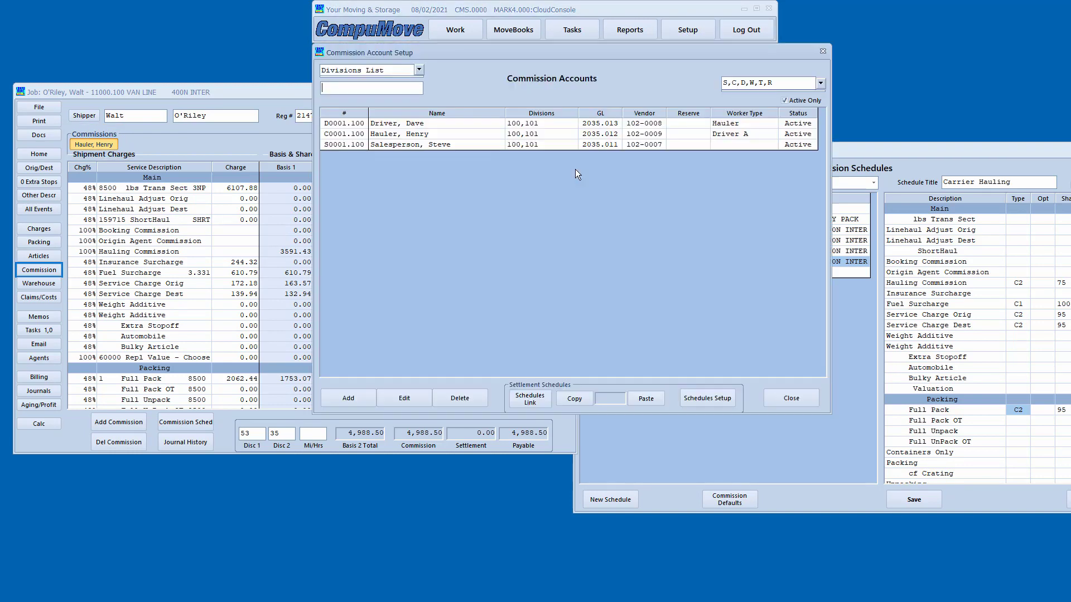
pyautogui.doubleClick(406, 137)
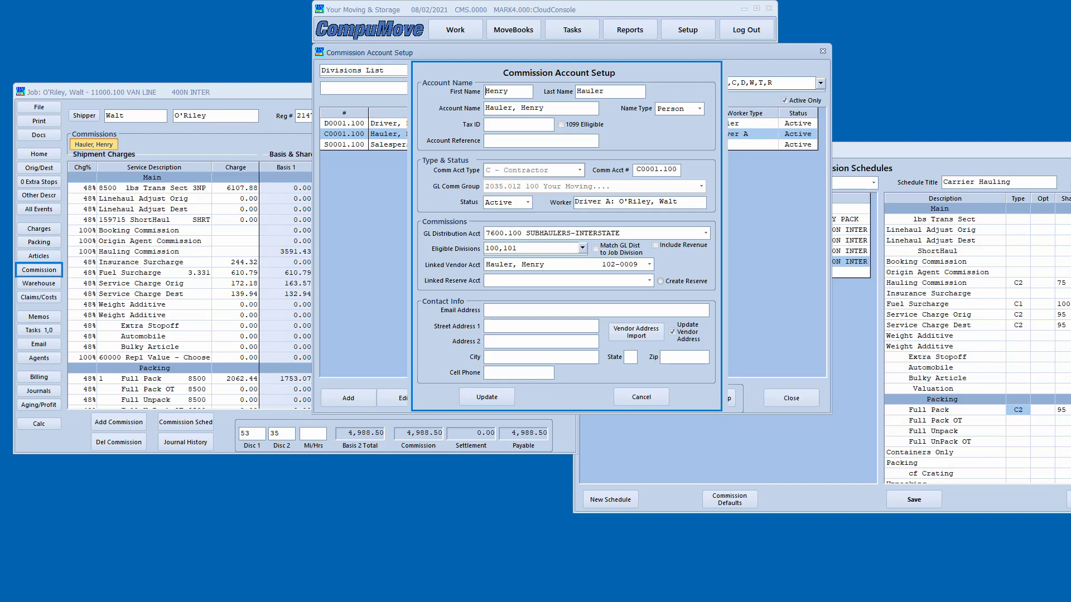
pyautogui.hotkey('ctrl', '2')
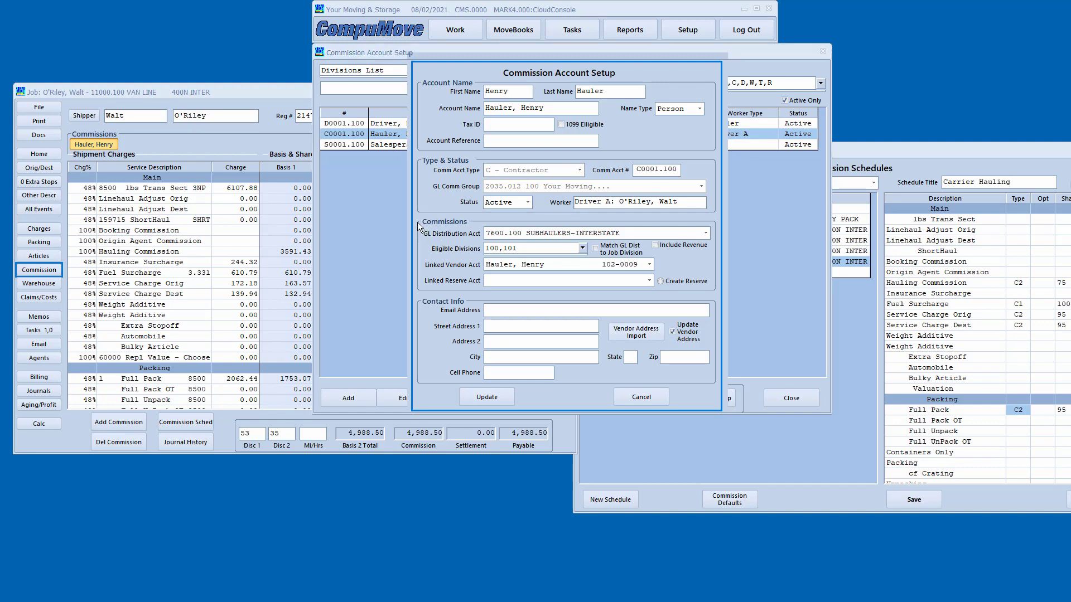
pyautogui.moveTo(418, 222)
pyautogui.mouseDown()
pyautogui.moveTo(490, 248)
pyautogui.moveTo(727, 248)
pyautogui.moveTo(717, 244)
pyautogui.mouseUp()
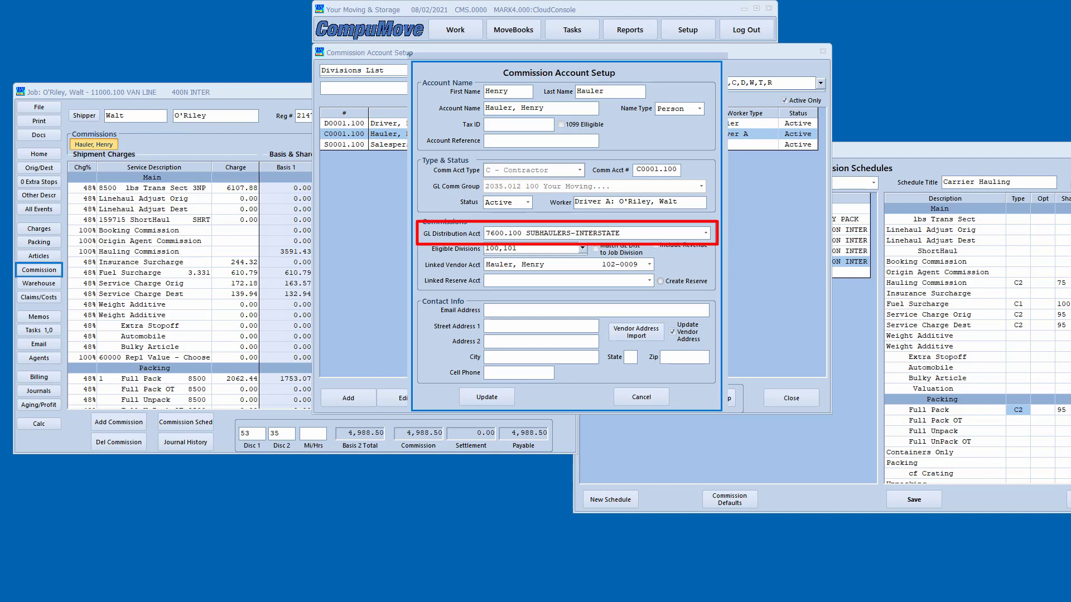
pyautogui.press('Escape')
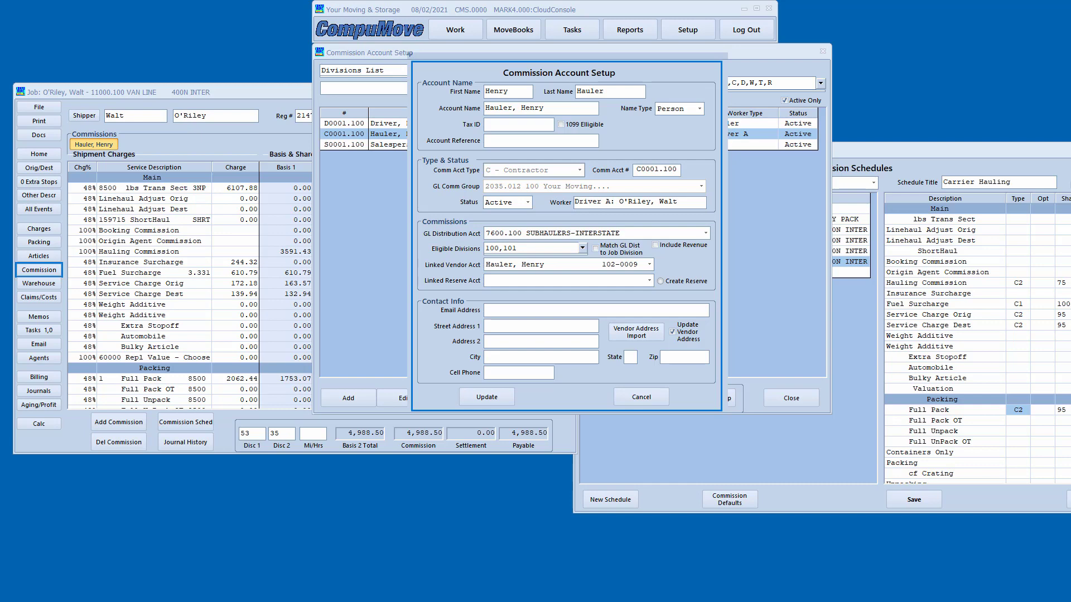
pyautogui.click(646, 399)
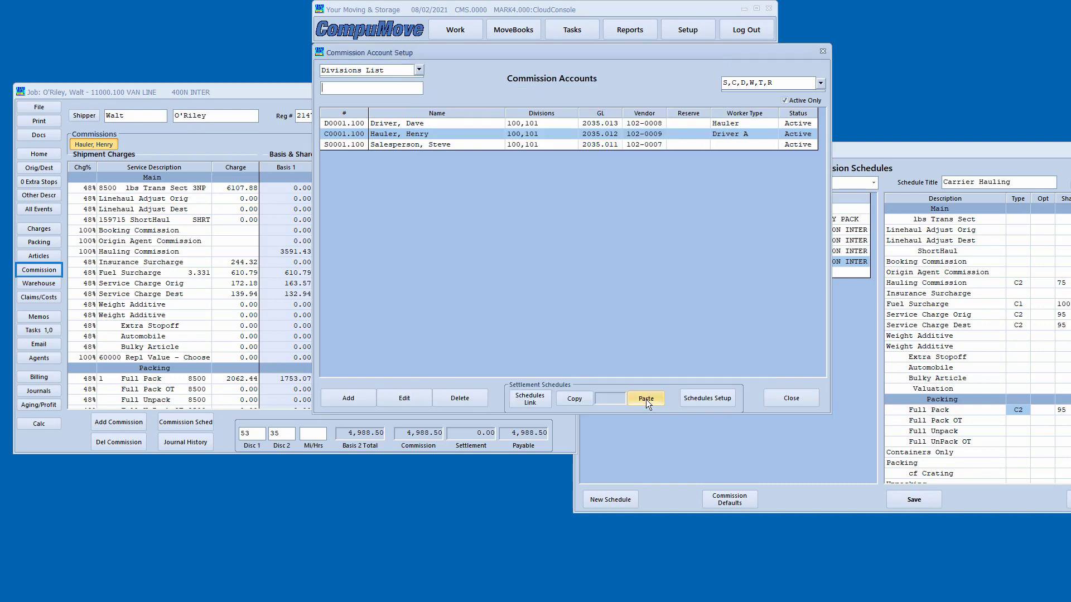
pyautogui.click(781, 398)
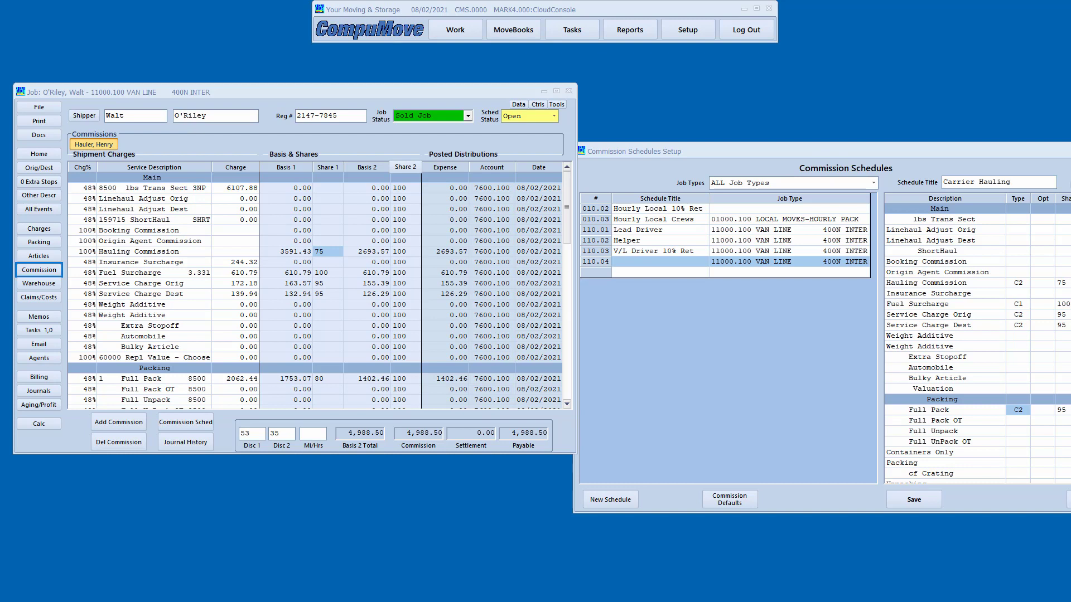
# Step: Try entering a 7000-series G/L account on the schedule's Fuel Surcharge line and clear the entry
pyautogui.click(1062, 410)
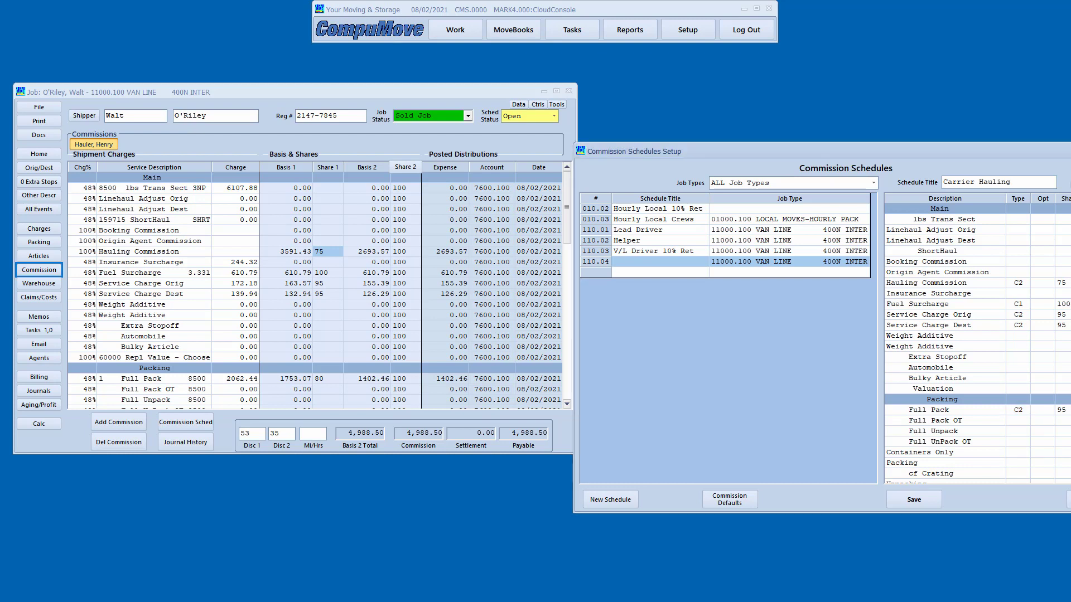
pyautogui.moveTo(1001, 151); pyautogui.dragTo(814, 158)
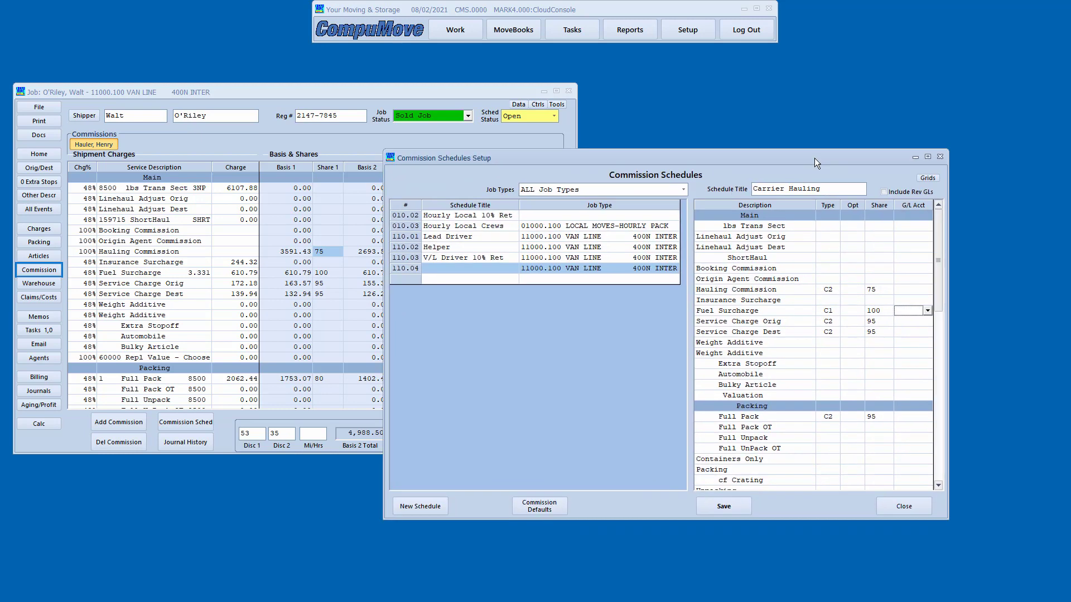
pyautogui.click(926, 311)
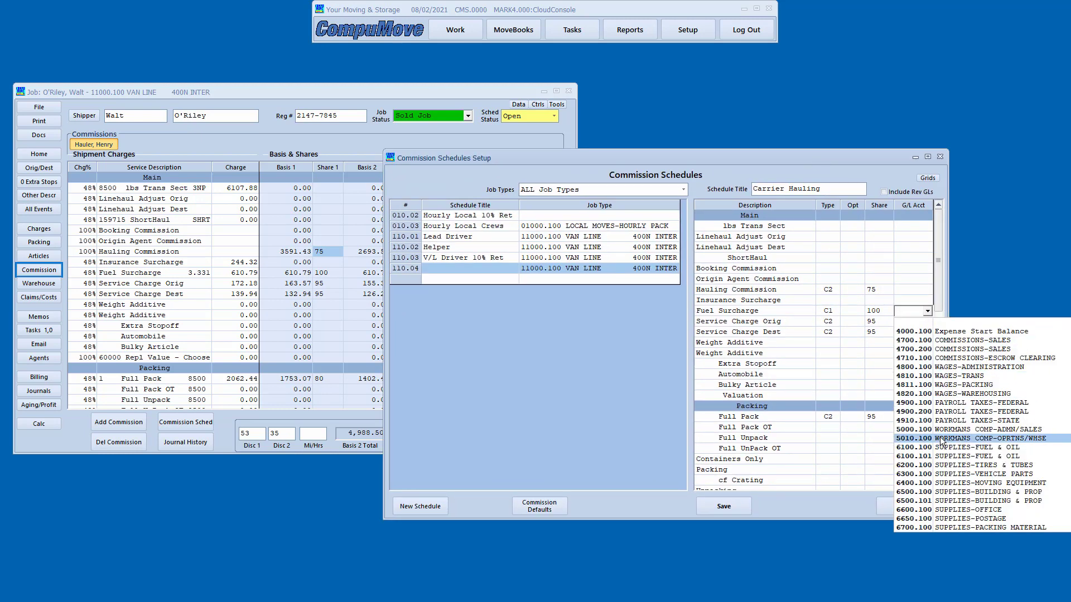
pyautogui.write('7000.1')
pyautogui.scroll(-4, 969, 457)
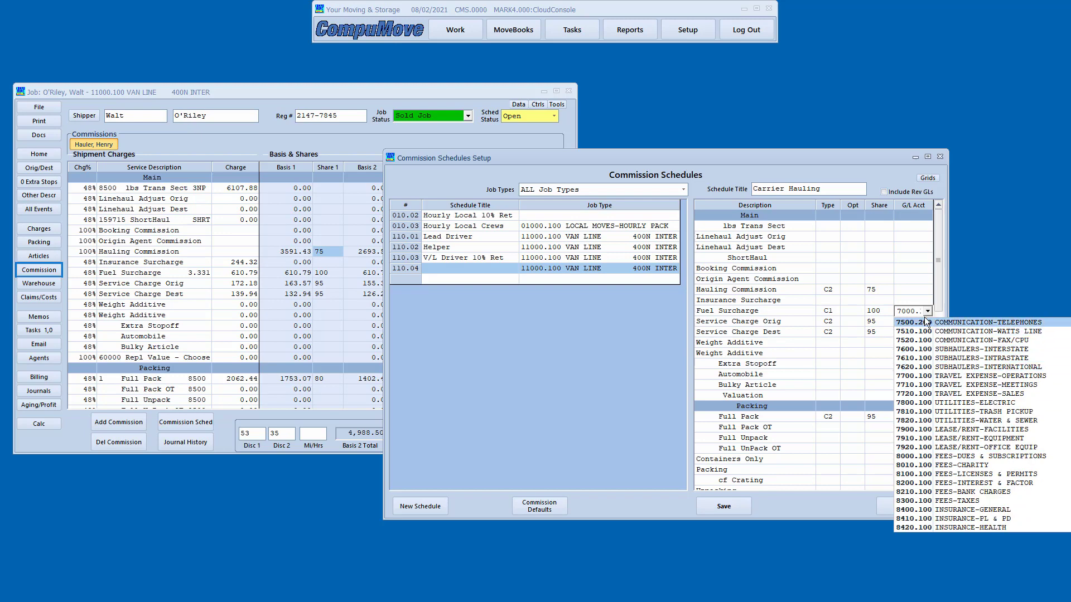
pyautogui.scroll(5, 982, 424)
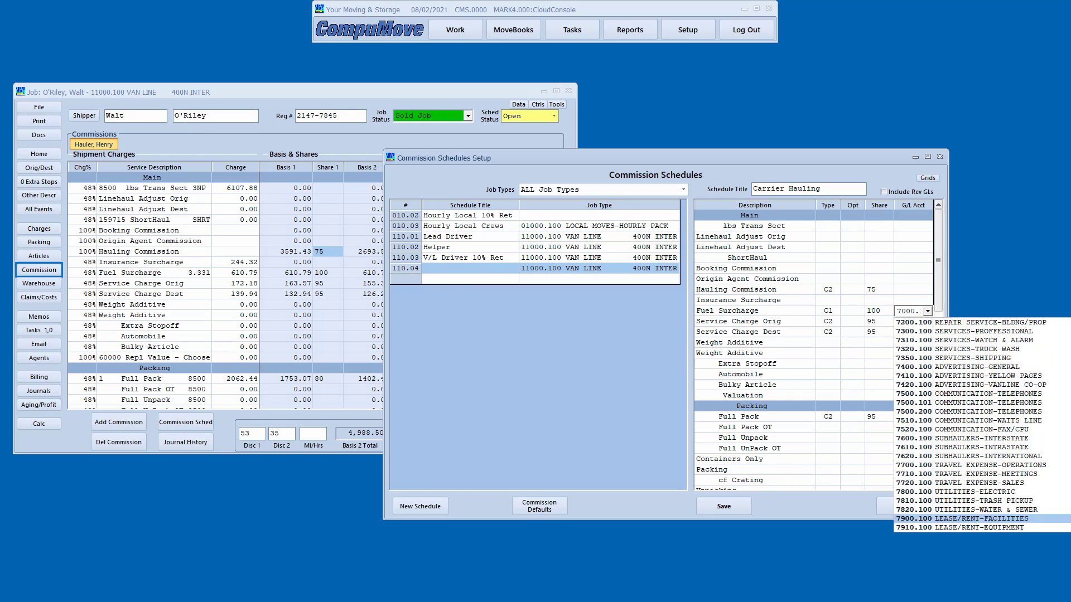
pyautogui.click(983, 320)
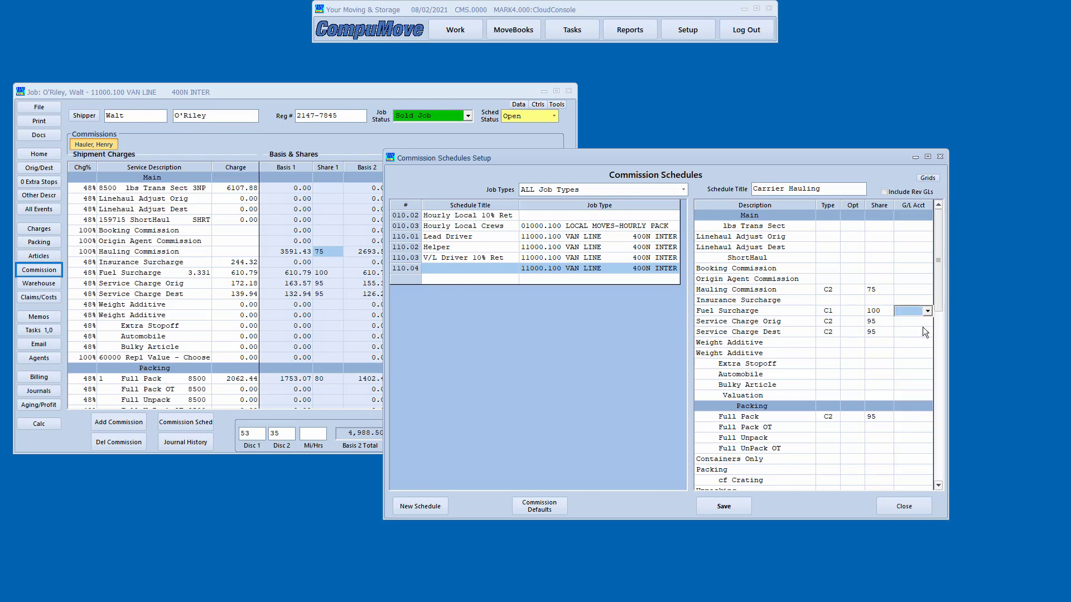
pyautogui.click(882, 310)
# Step: Place the schedule beside the job's commission and compare the hauler's Share 1 values with the schedule shares
pyautogui.moveTo(739, 157); pyautogui.dragTo(747, 164)
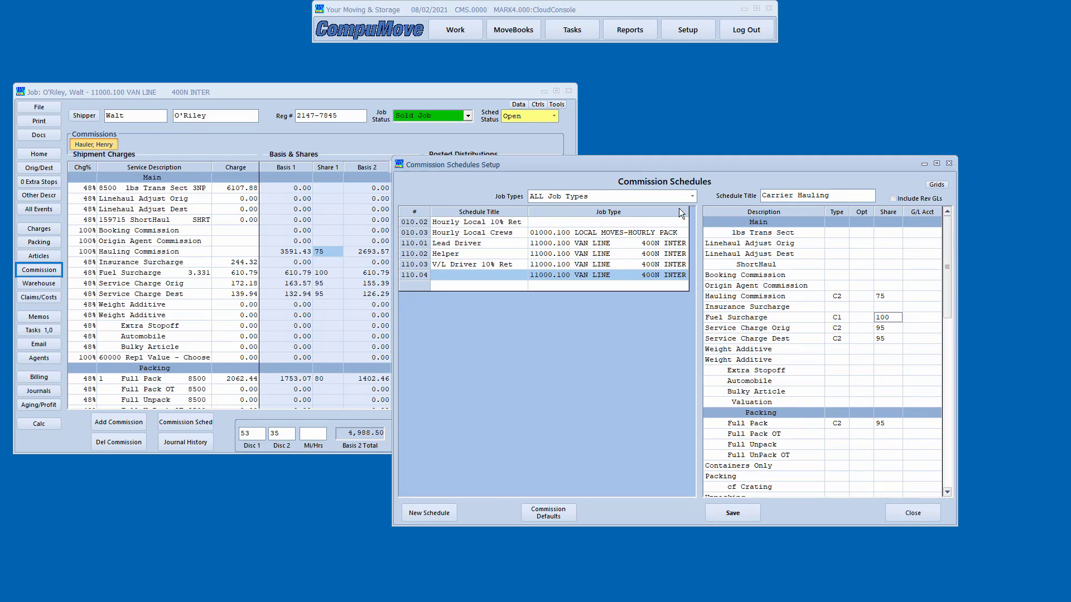
pyautogui.moveTo(654, 167); pyautogui.dragTo(701, 140)
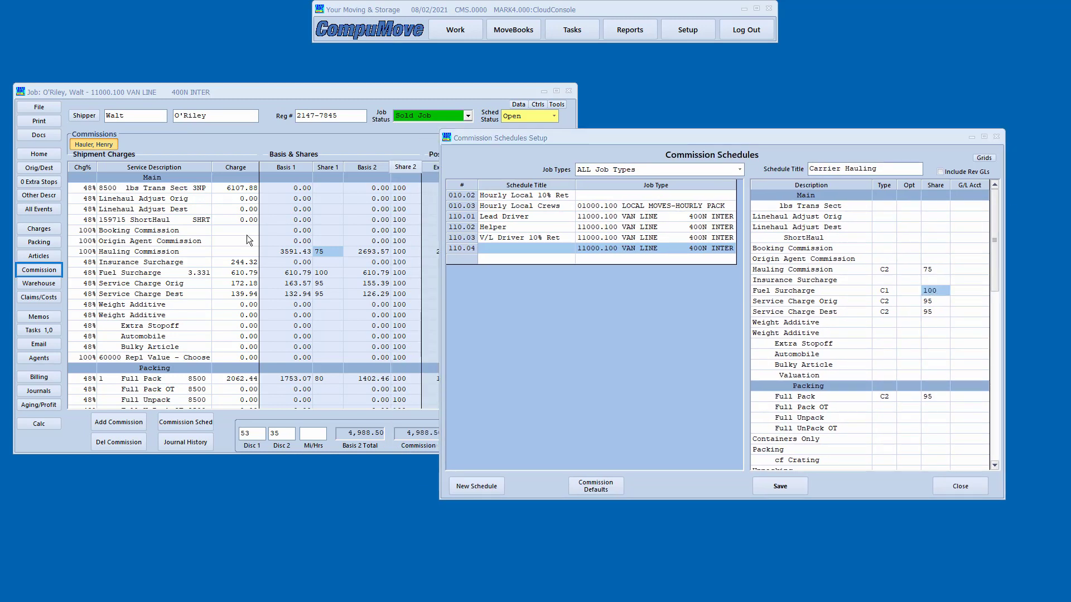
pyautogui.moveTo(249, 239)
pyautogui.mouseDown()
pyautogui.moveTo(358, 298)
pyautogui.moveTo(369, 330)
pyautogui.mouseUp()
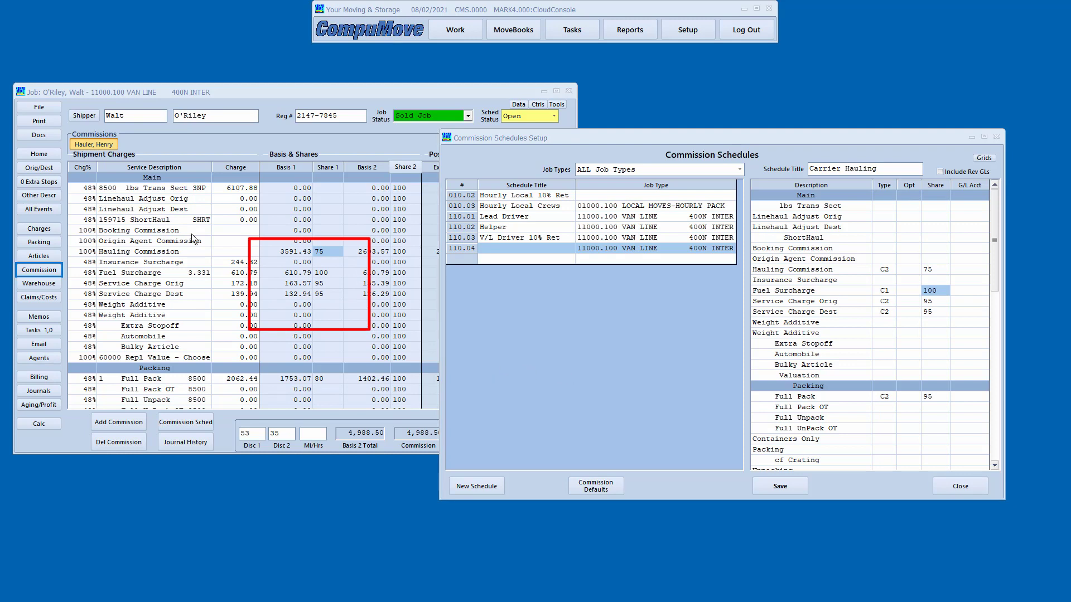
pyautogui.moveTo(65, 129); pyautogui.dragTo(124, 157)
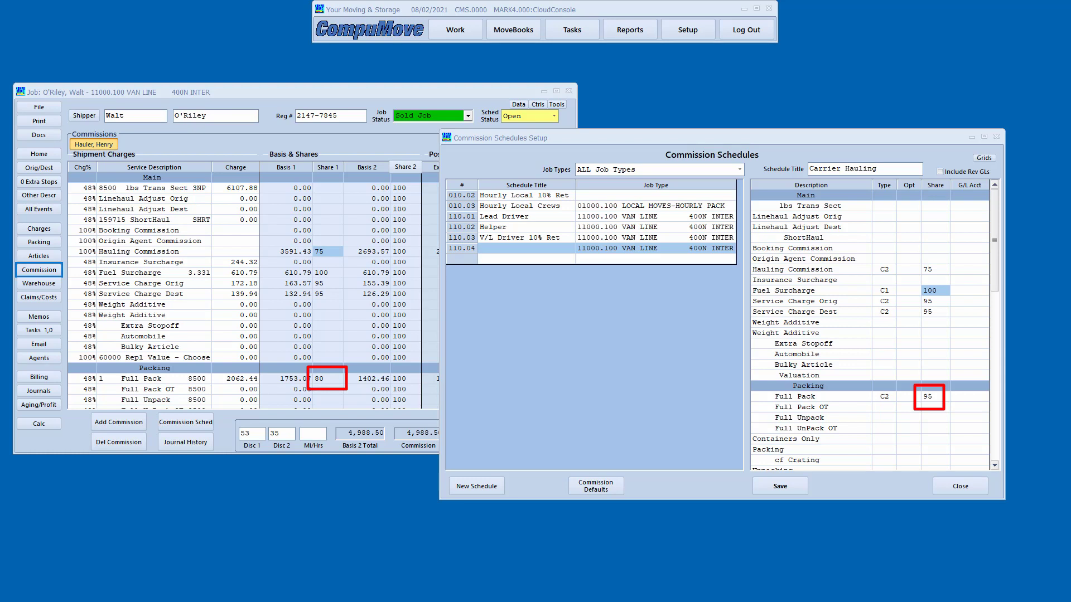
# Step: Set the schedule's Full Pack share to 80 and save the Carrier Hauling schedule
pyautogui.click(929, 396)
pyautogui.write('80')
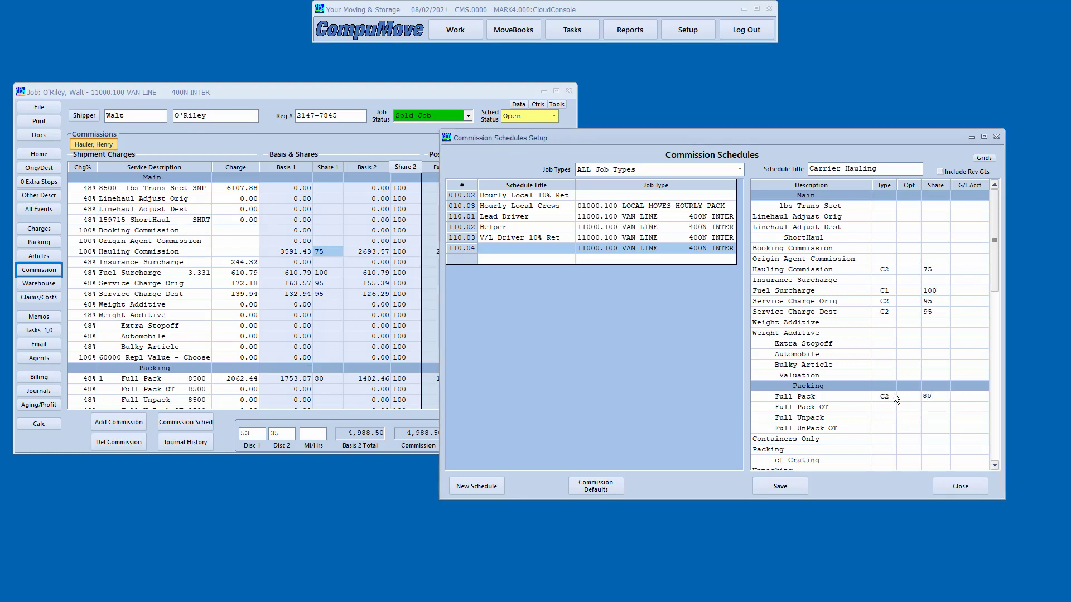
pyautogui.press('Return')
pyautogui.click(780, 486)
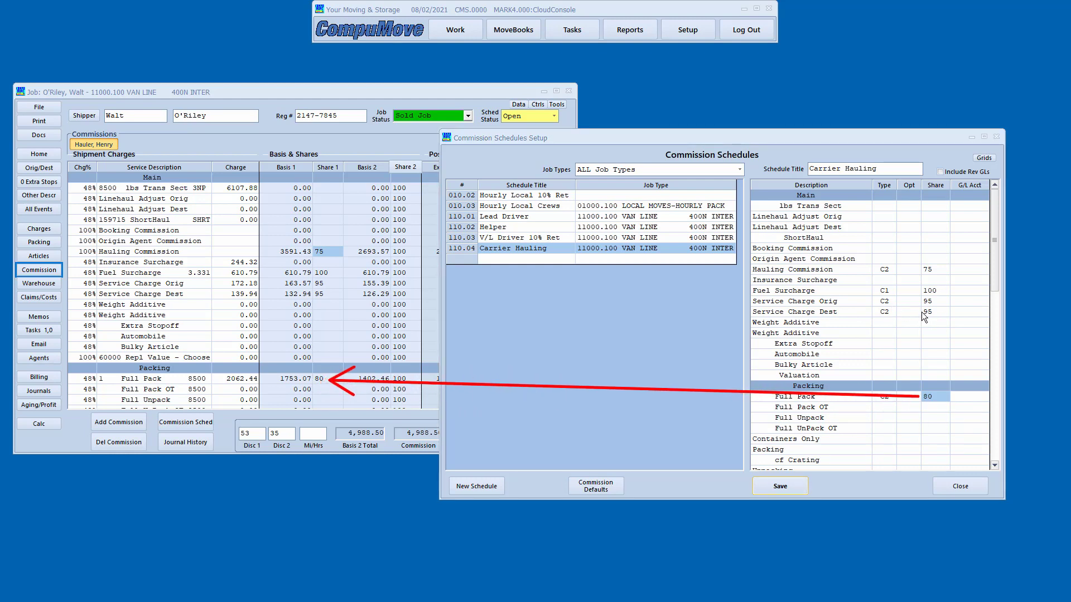
# Step: Verify the schedule's service charge, fuel surcharge, hauling commission and Full Pack shares against Share 1 in the job's commission
pyautogui.moveTo(919, 312); pyautogui.dragTo(334, 293)
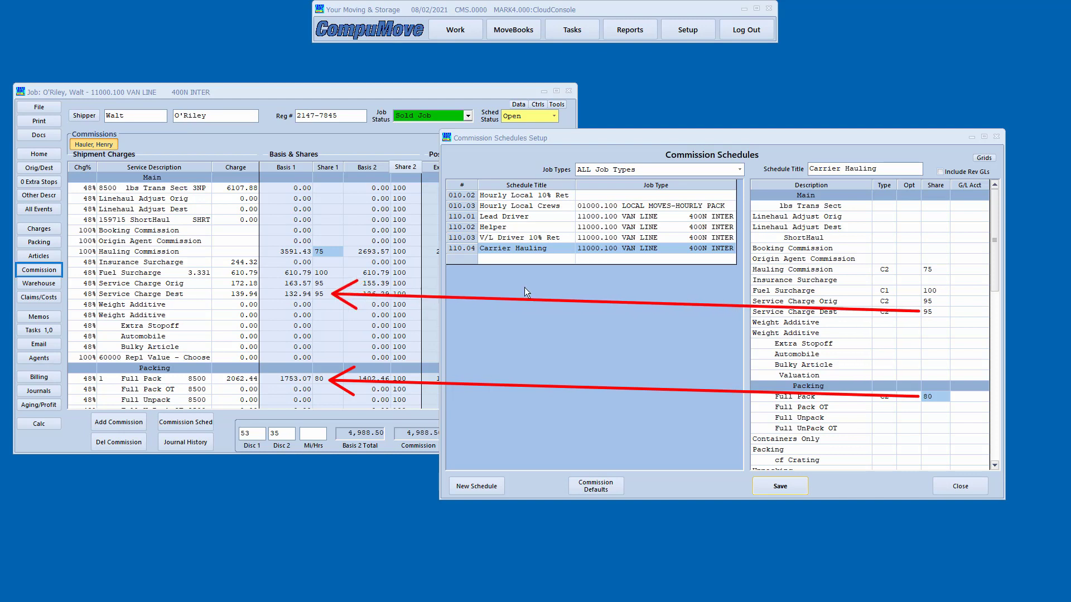
pyautogui.moveTo(919, 301); pyautogui.dragTo(333, 285)
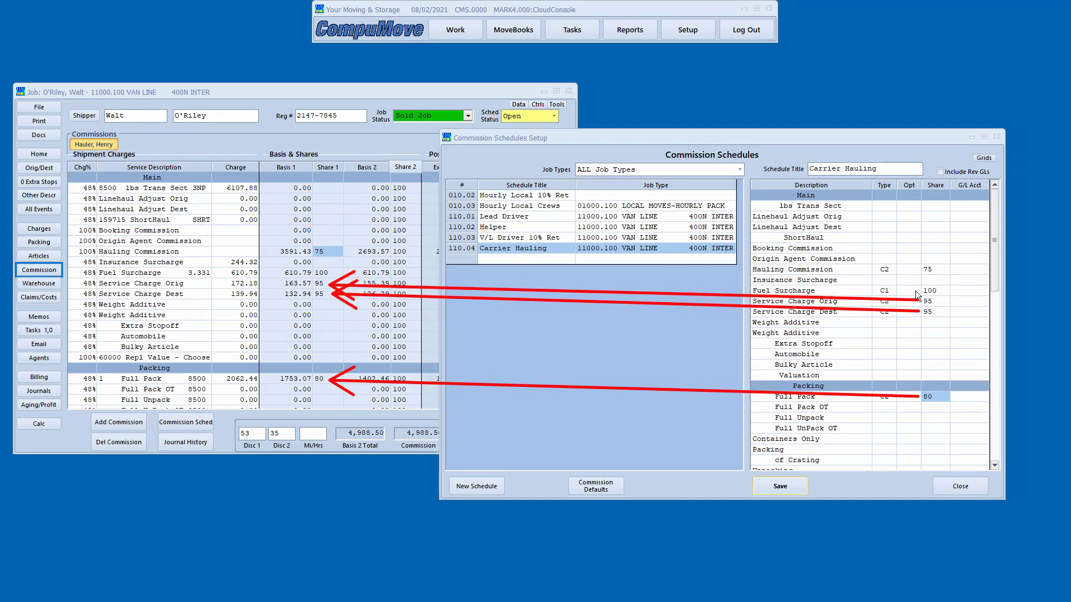
pyautogui.moveTo(915, 290); pyautogui.dragTo(337, 279)
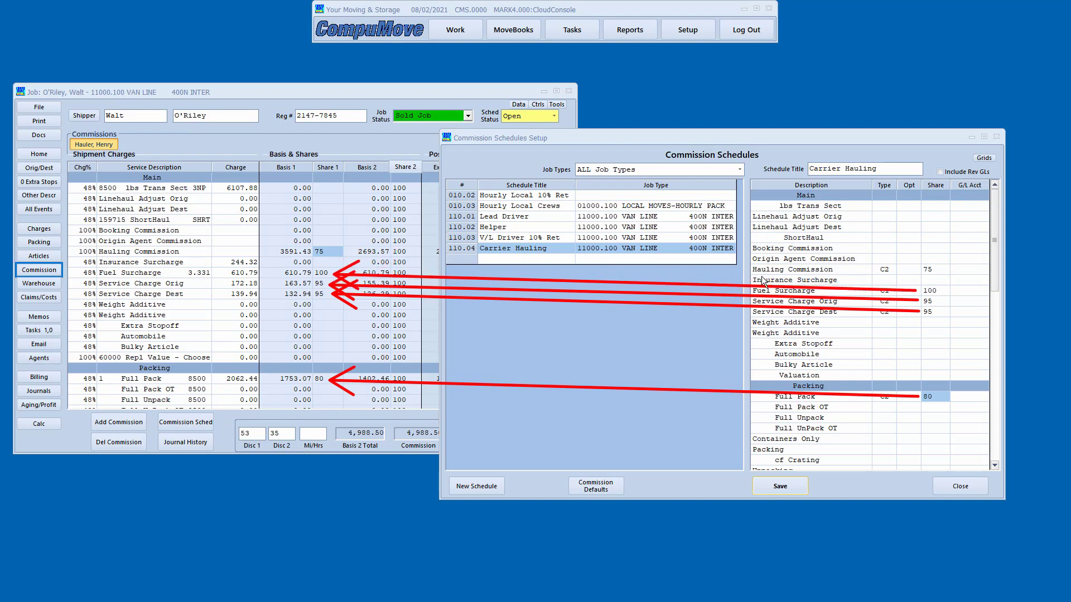
pyautogui.moveTo(917, 269)
pyautogui.mouseDown()
pyautogui.moveTo(497, 272)
pyautogui.moveTo(347, 267)
pyautogui.moveTo(350, 257)
pyautogui.mouseUp()
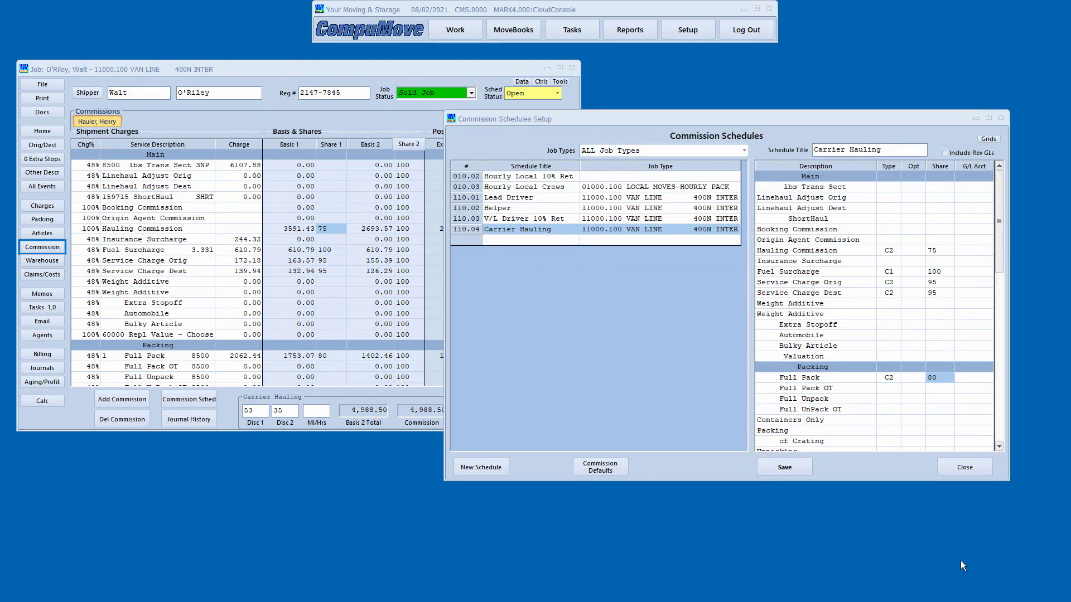
pyautogui.click(938, 378)
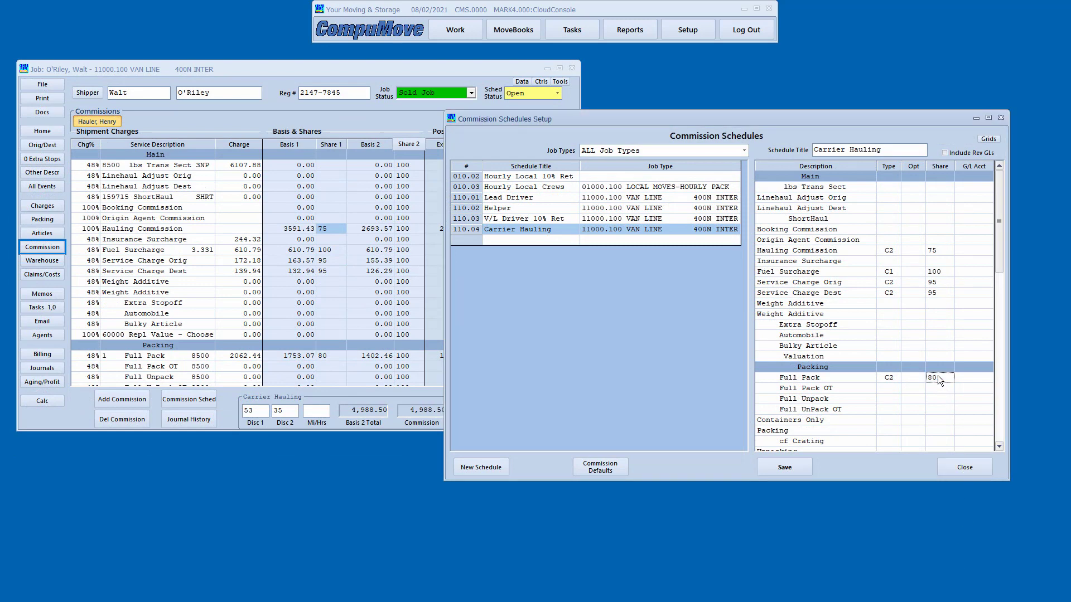
pyautogui.click(328, 355)
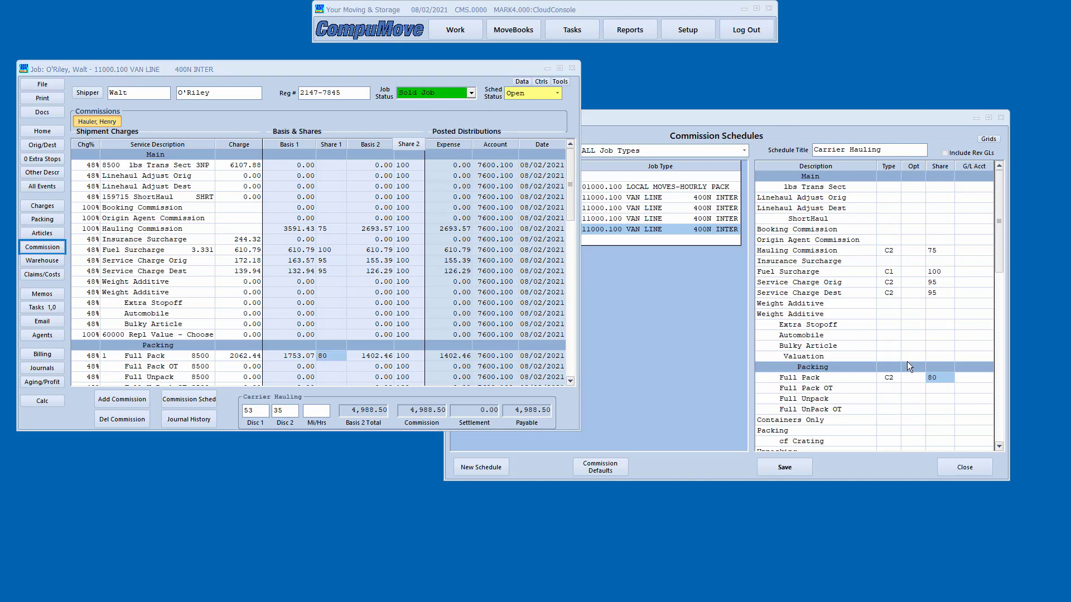
pyautogui.moveTo(904, 360); pyautogui.dragTo(968, 396)
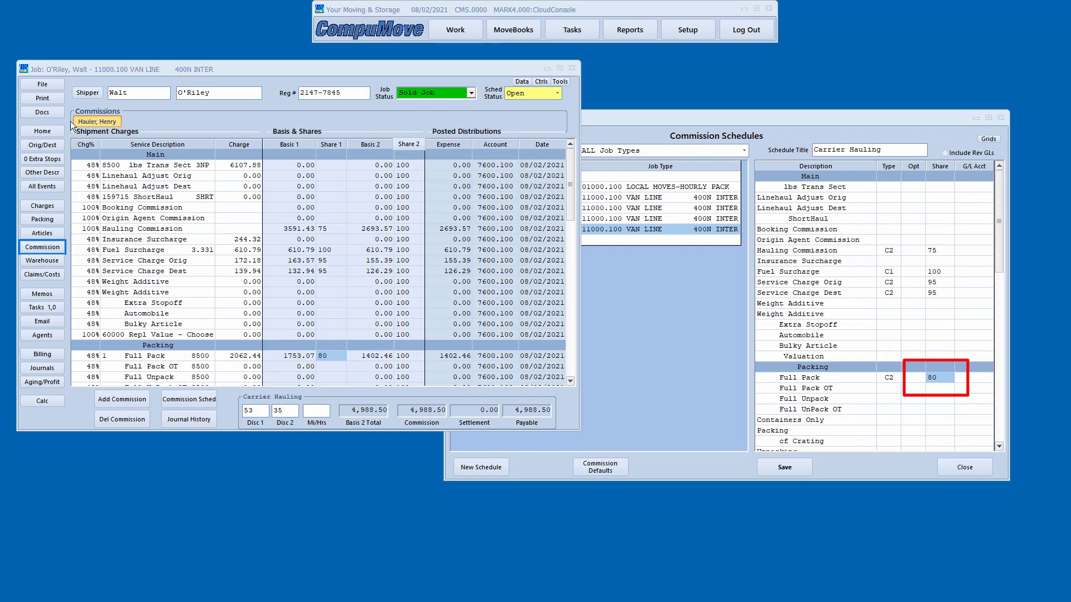
pyautogui.moveTo(67, 105); pyautogui.dragTo(132, 134)
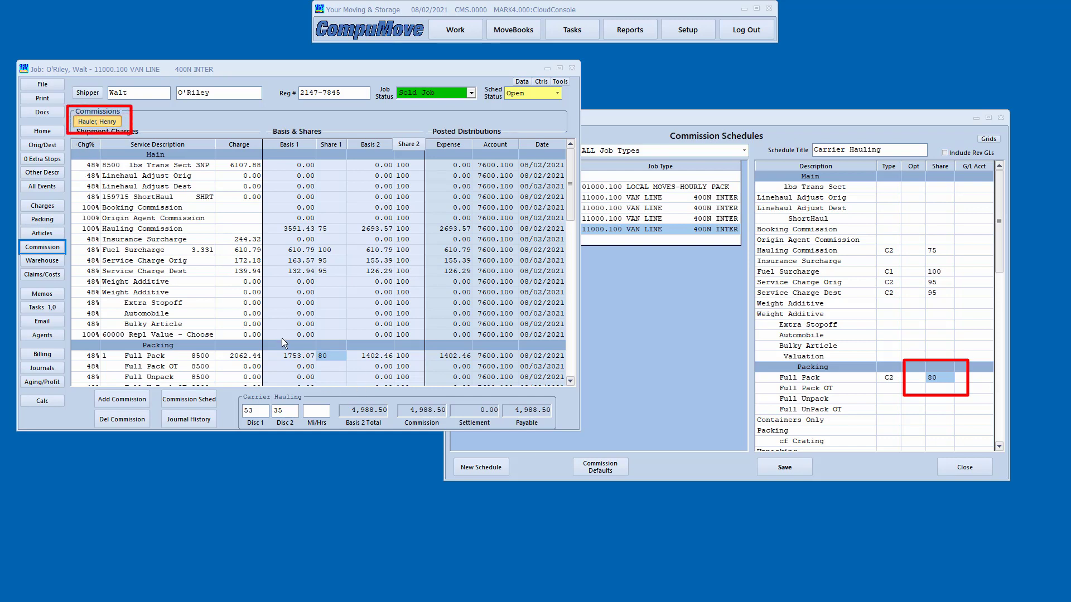
pyautogui.moveTo(340, 363); pyautogui.dragTo(354, 370)
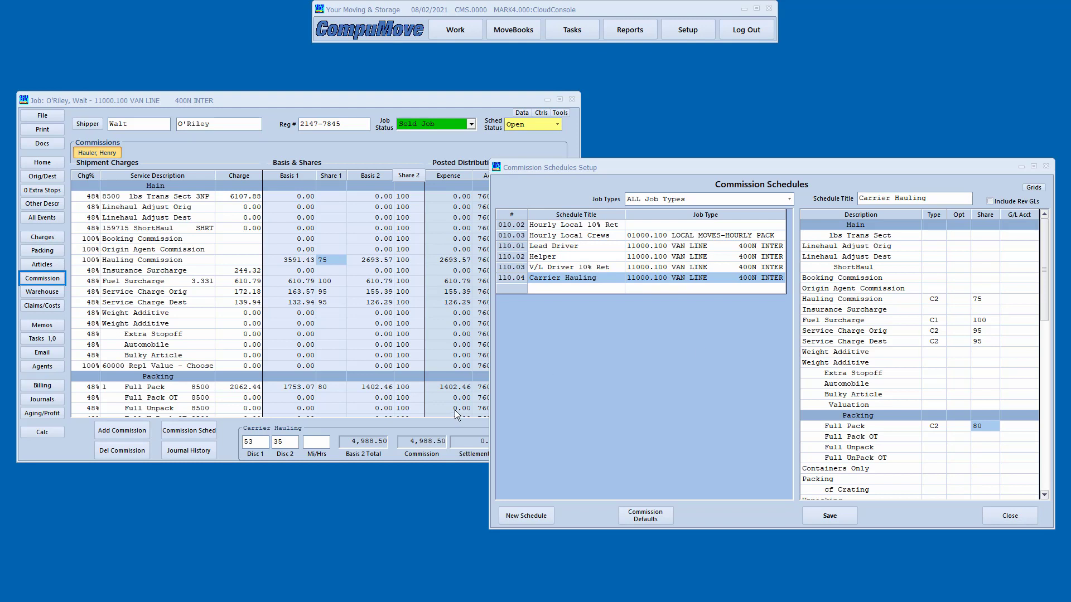
# Step: Delete the hauler's manually entered commission from the job and start a new commission for the hauler's account
pyautogui.click(224, 98)
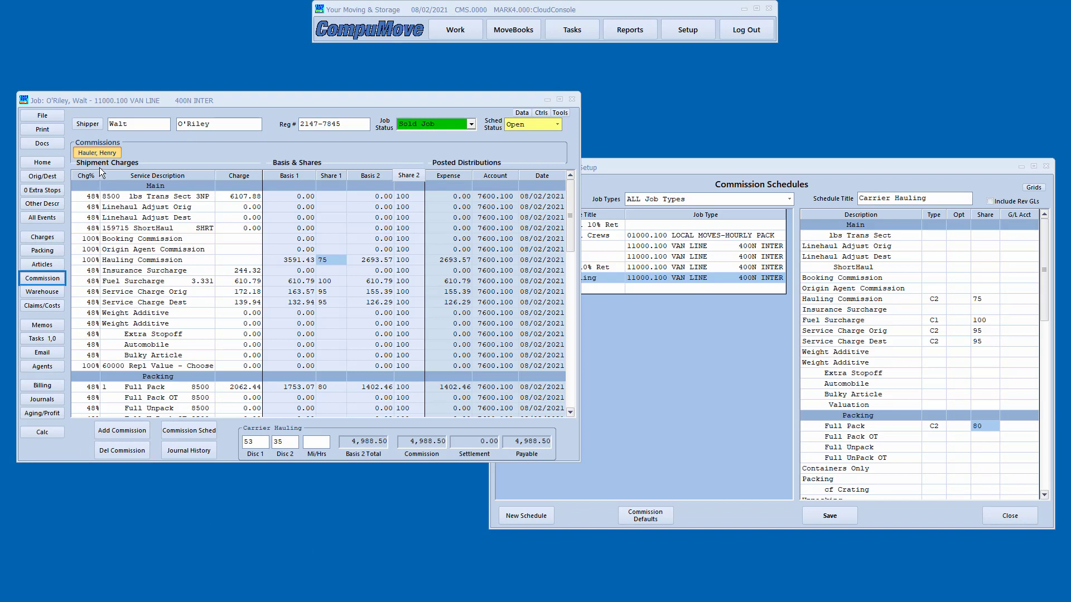
pyautogui.click(124, 450)
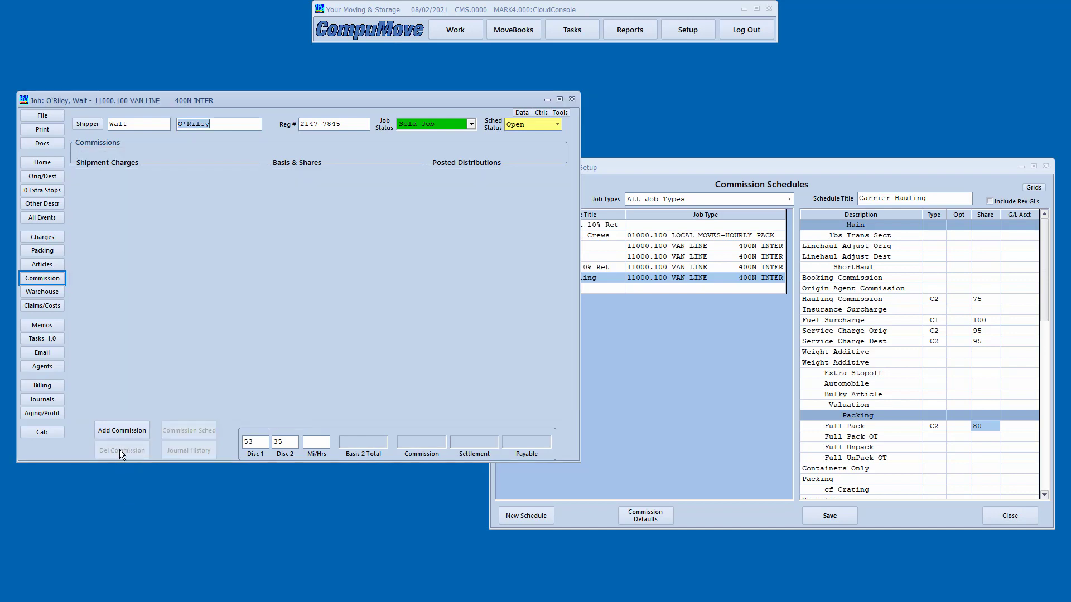
pyautogui.click(120, 430)
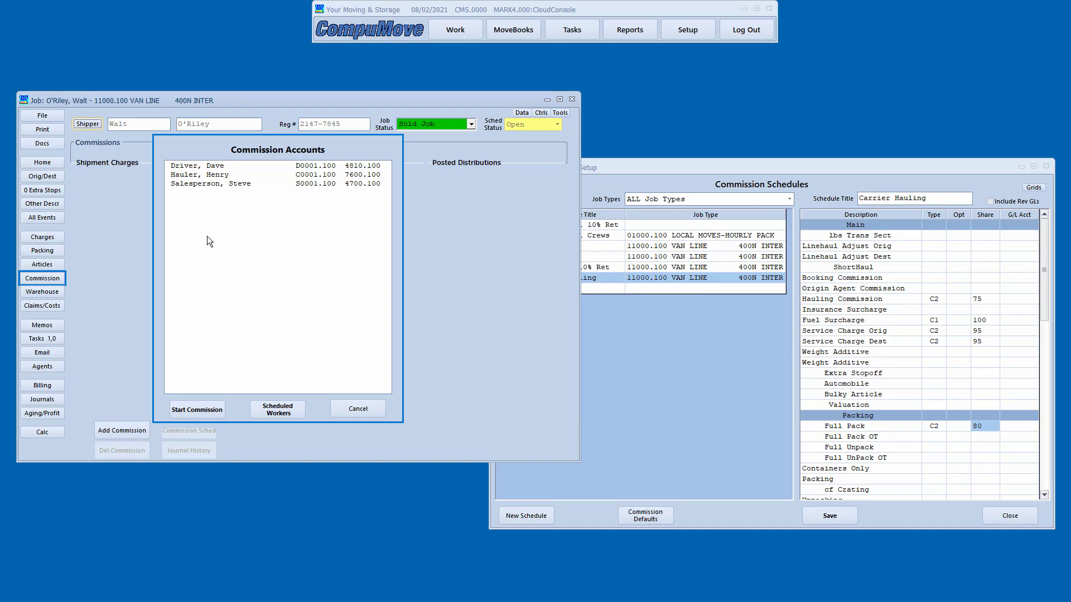
pyautogui.click(212, 174)
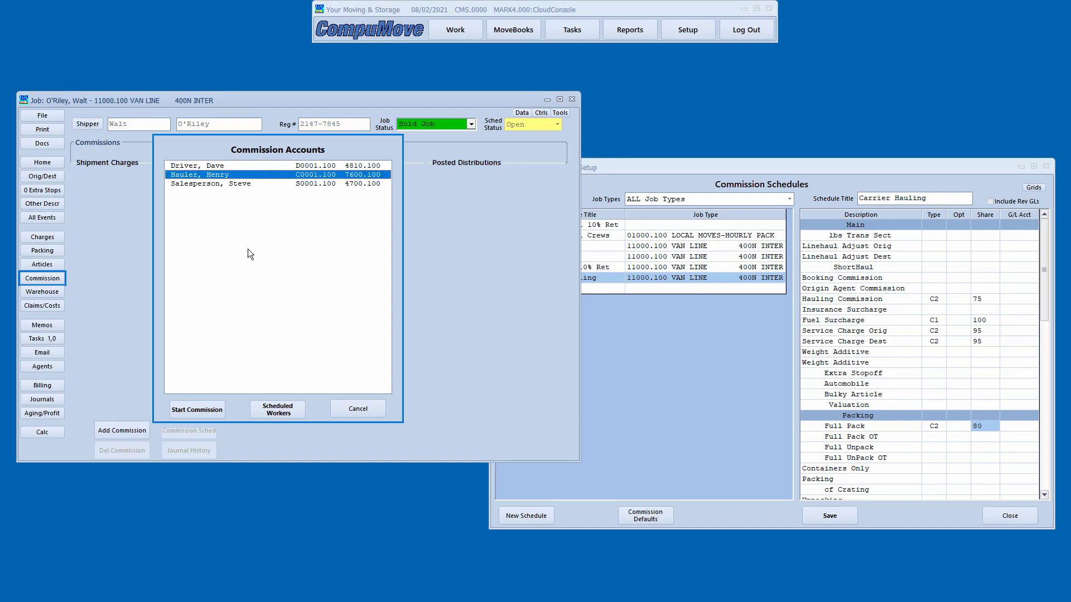
pyautogui.click(196, 410)
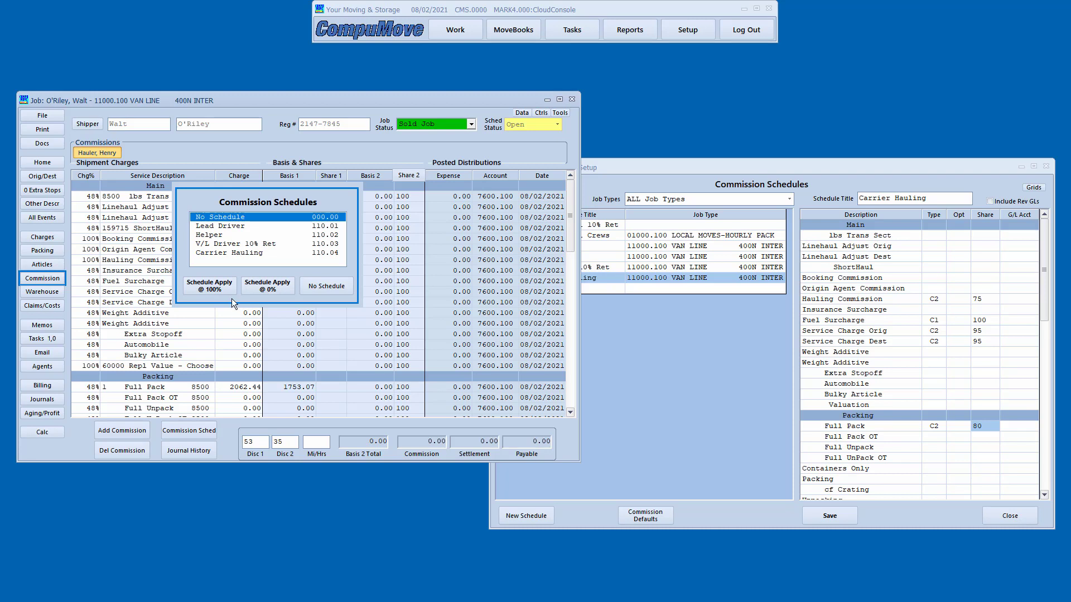
# Step: Review the commission schedules offered for the hauler's new commission and leave it with No Schedule
pyautogui.click(222, 227)
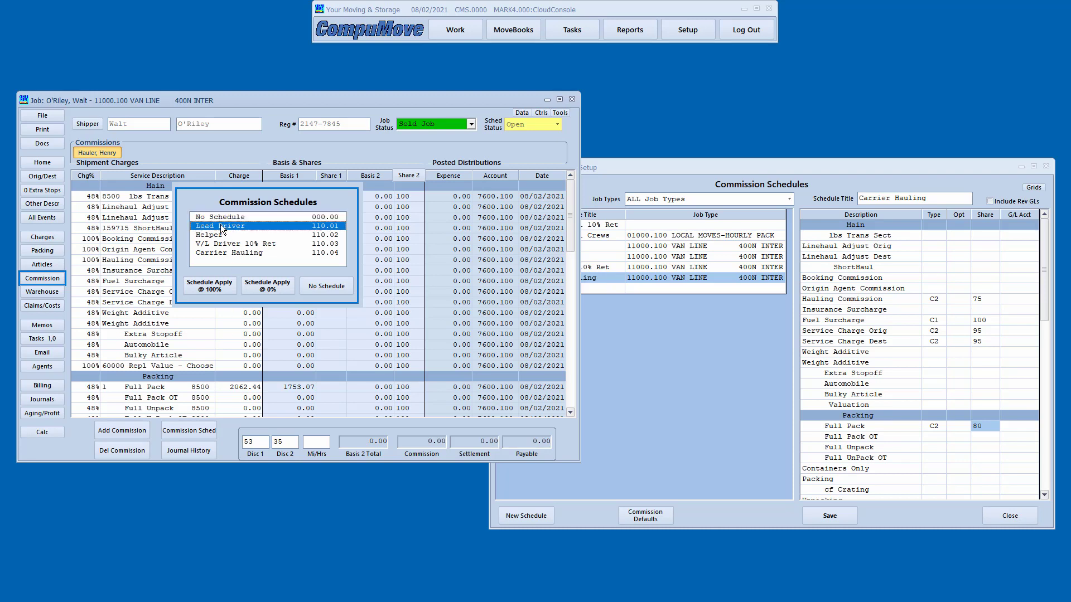
pyautogui.click(222, 218)
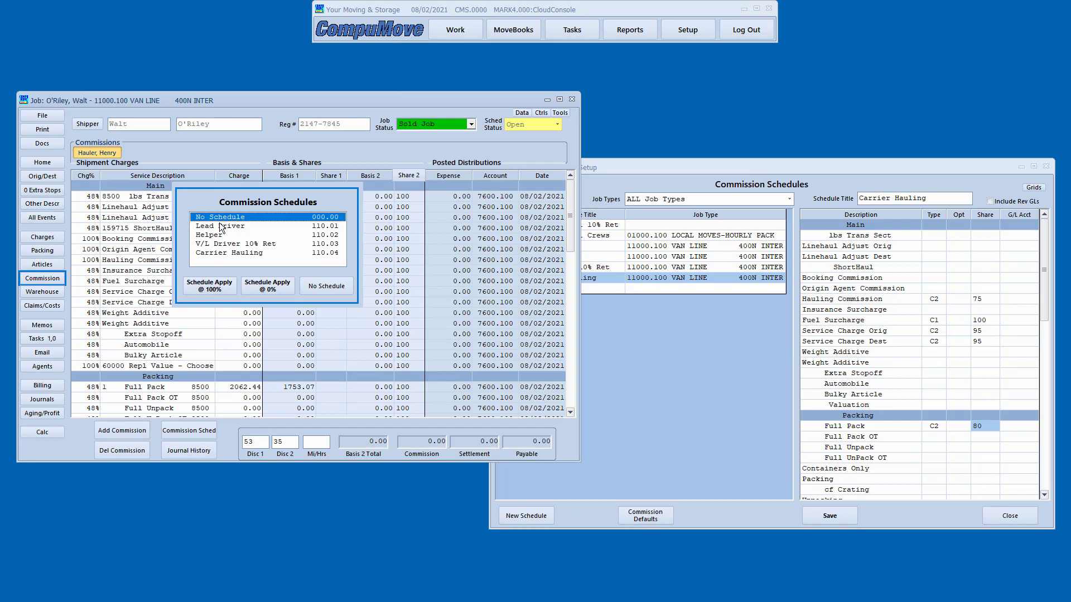
pyautogui.click(222, 226)
pyautogui.click(213, 235)
pyautogui.click(212, 243)
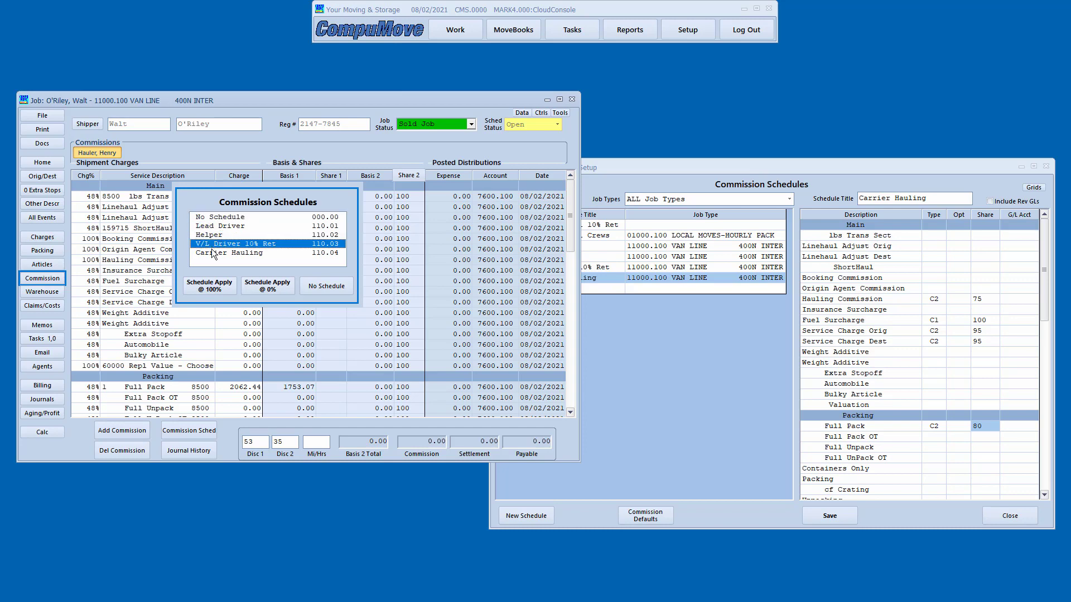
pyautogui.click(214, 254)
pyautogui.moveTo(647, 165); pyautogui.dragTo(704, 175)
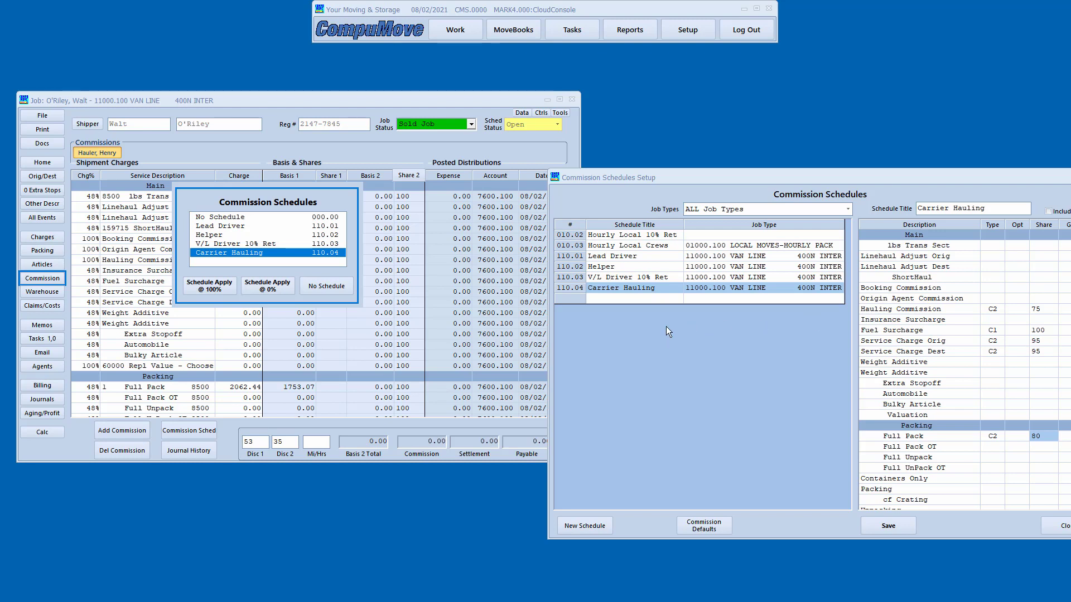
pyautogui.click(319, 286)
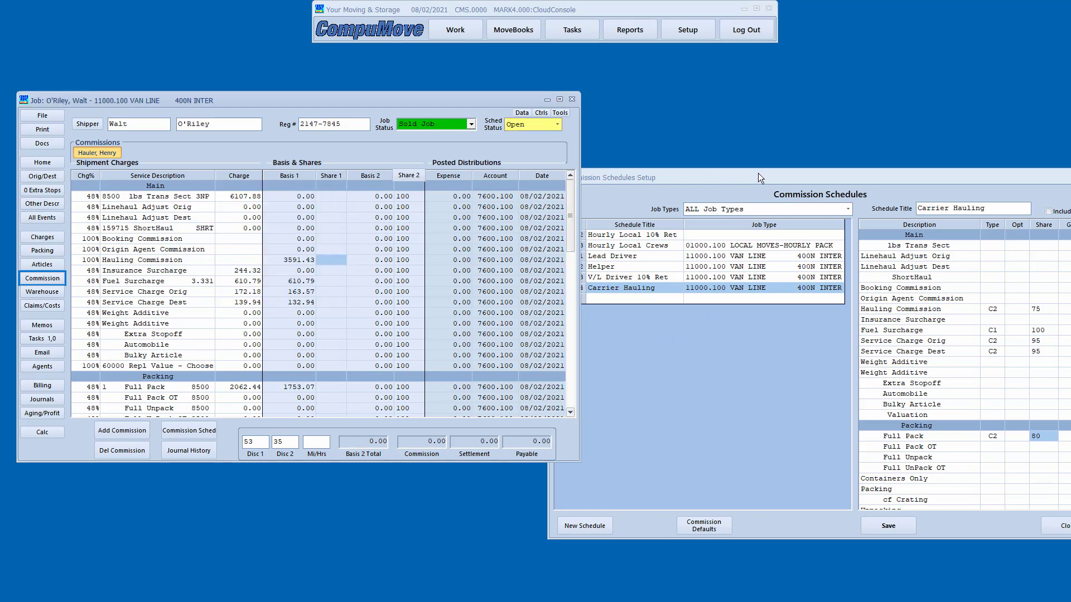
# Step: Close the Commission Schedules setup and open the settlement schedules linking for the hauler's commission account
pyautogui.moveTo(758, 174); pyautogui.dragTo(564, 178)
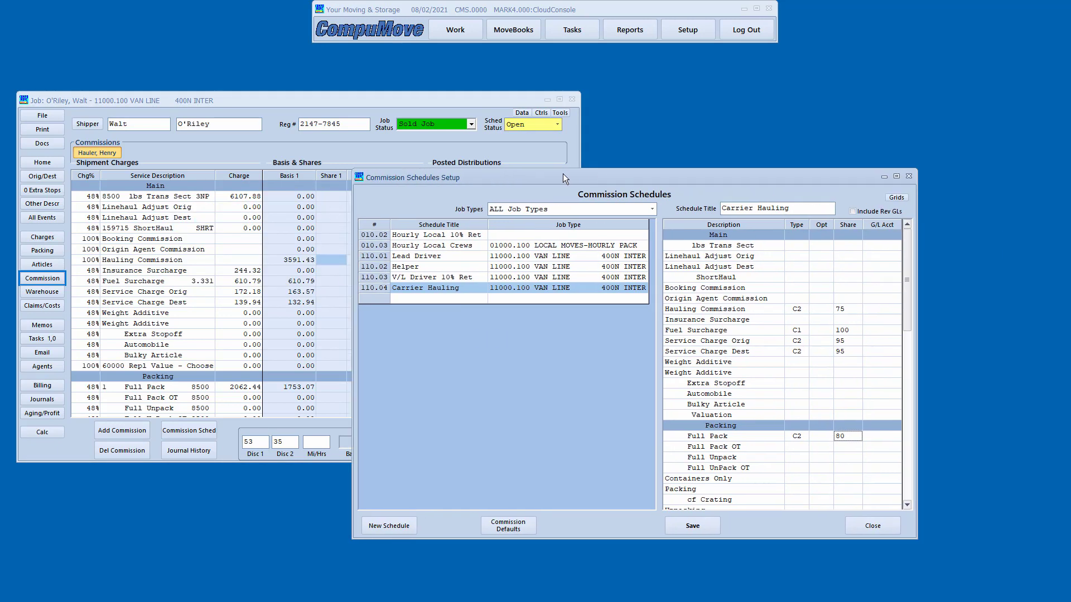
pyautogui.click(871, 525)
pyautogui.click(677, 29)
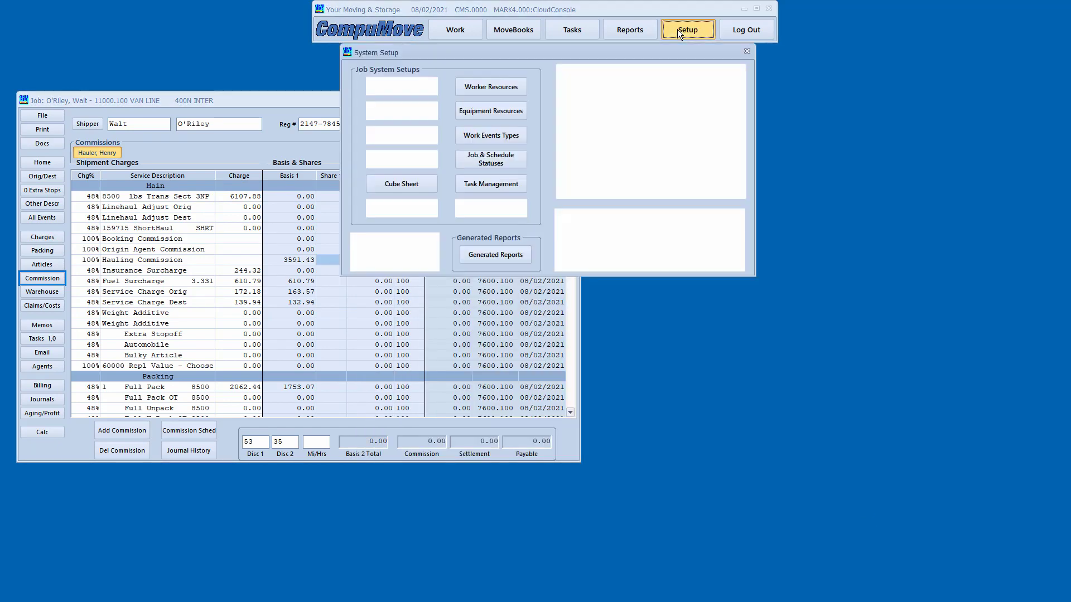
pyautogui.click(600, 132)
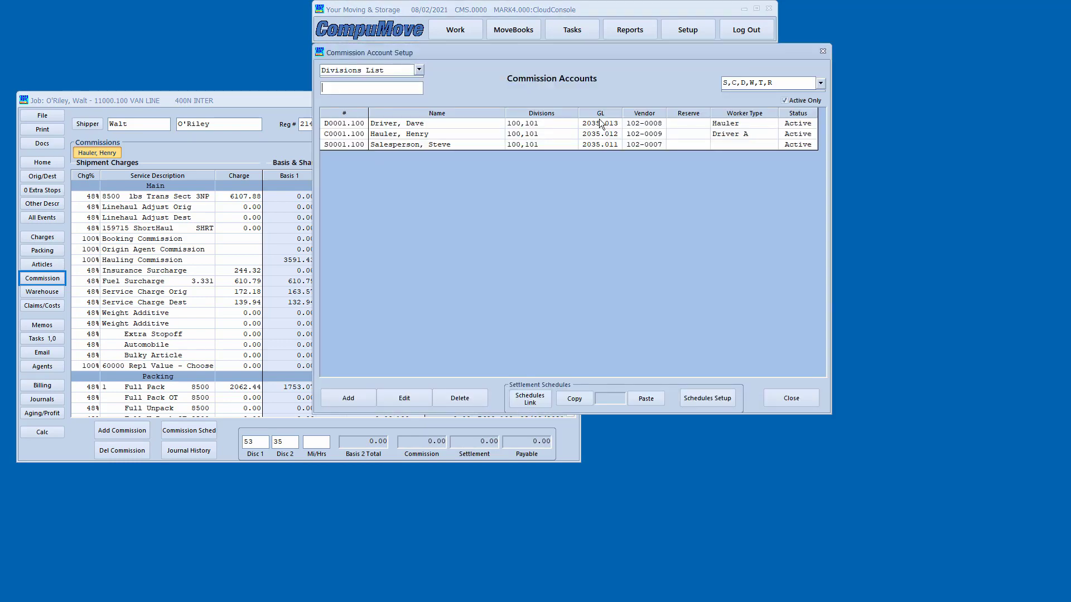
pyautogui.moveTo(574, 48); pyautogui.dragTo(597, 95)
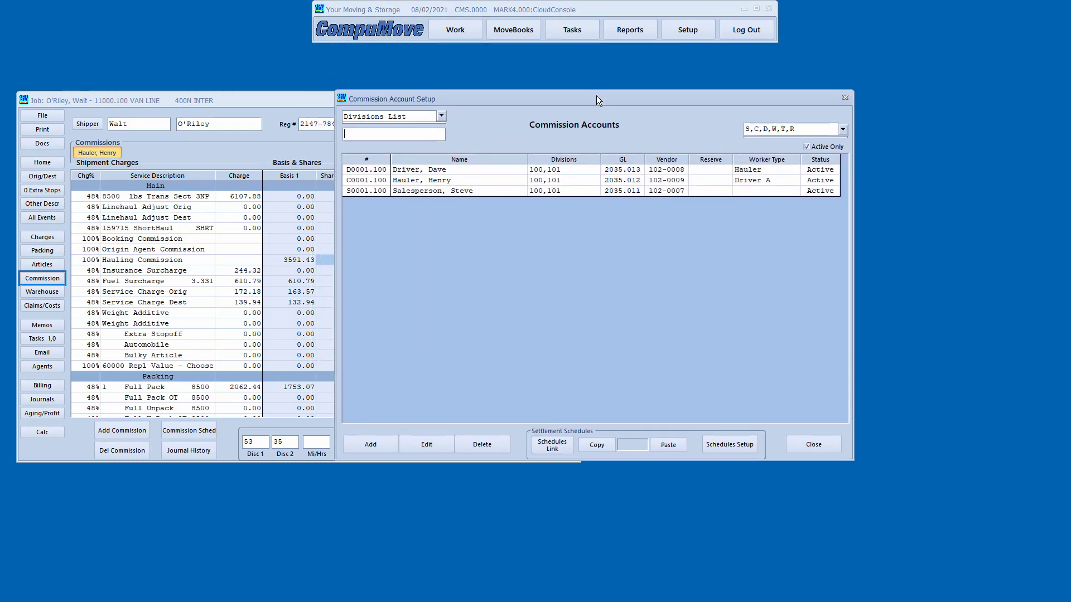
pyautogui.click(454, 183)
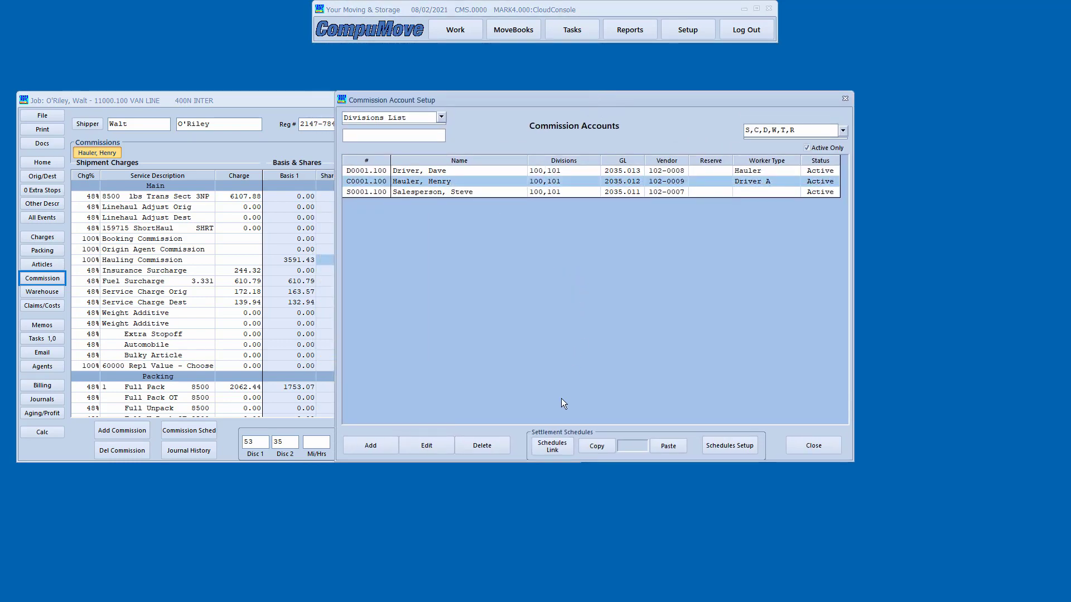
pyautogui.click(552, 450)
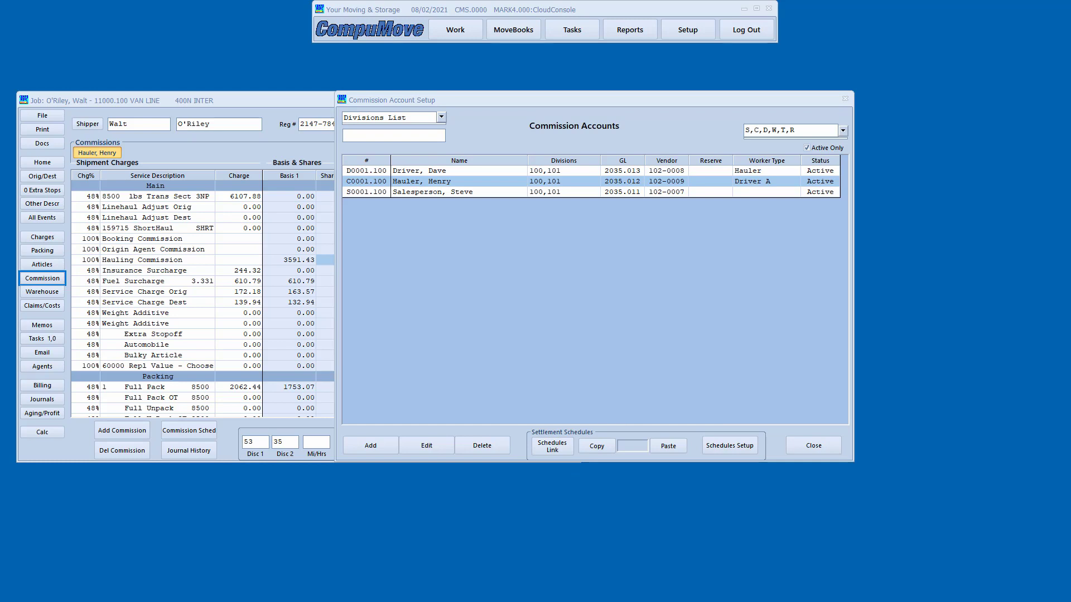
pyautogui.click(551, 447)
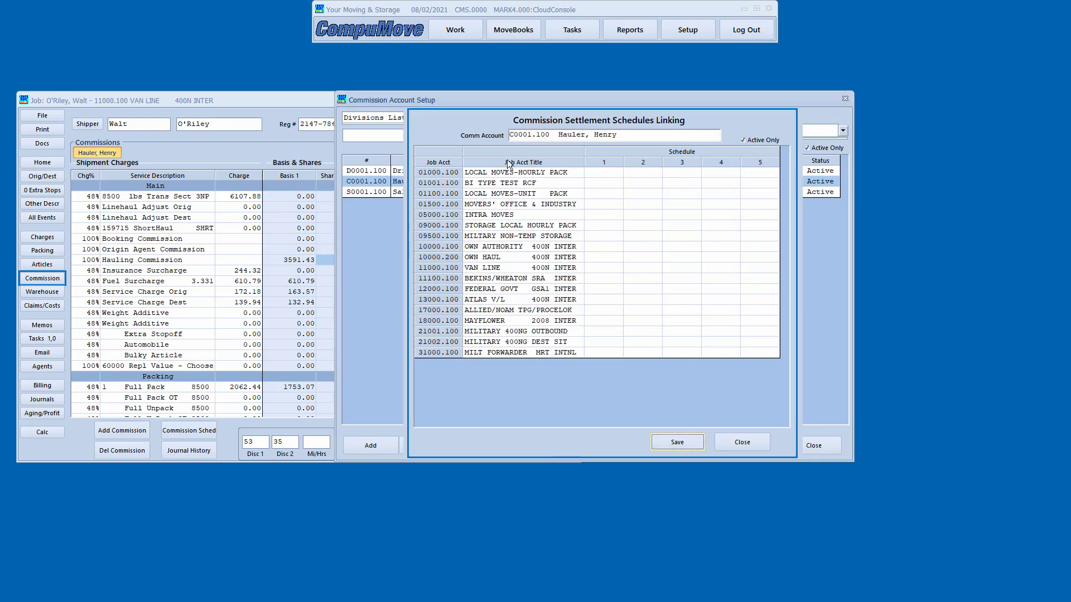
# Step: Link 110.04 Carrier Hauling as Schedule 1 and 110.03 V/L Driver 10% Ret as Schedule 2 for VAN LINE 400N INTER jobs, and save
pyautogui.click(603, 267)
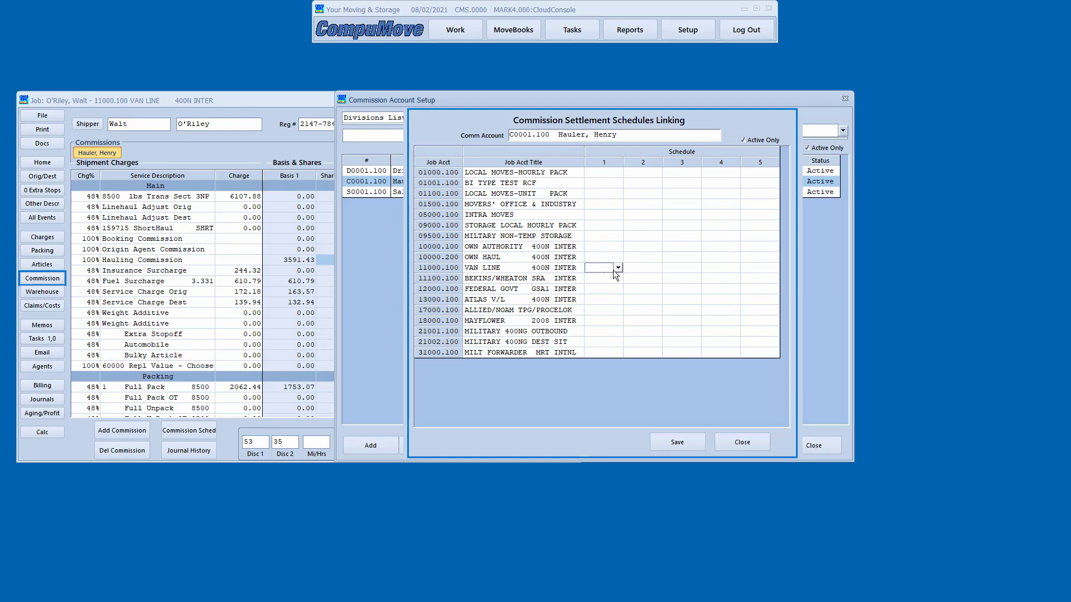
pyautogui.click(617, 269)
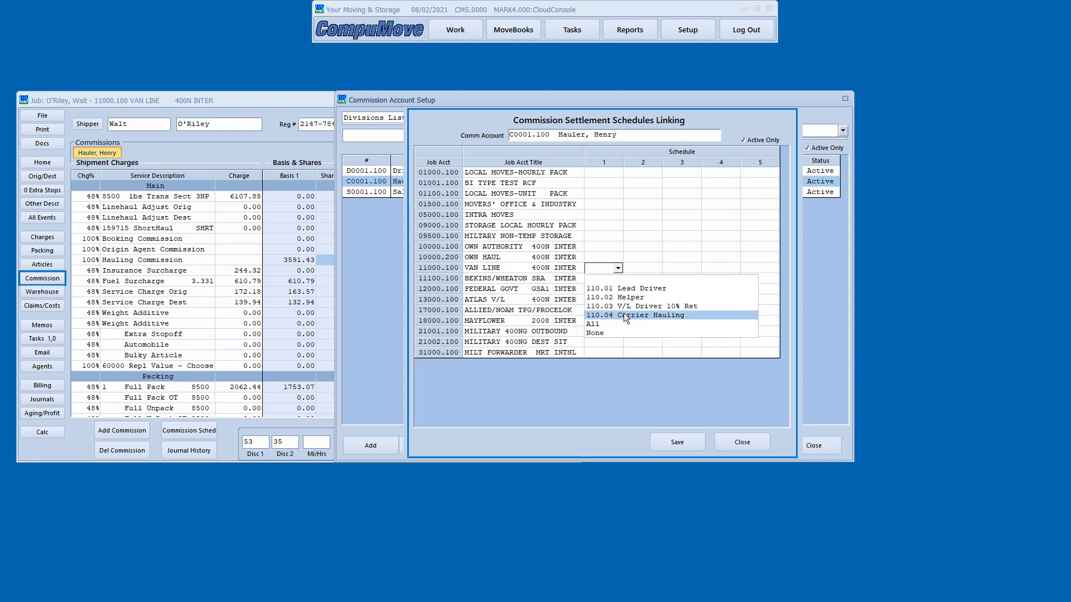
pyautogui.click(624, 313)
pyautogui.click(638, 268)
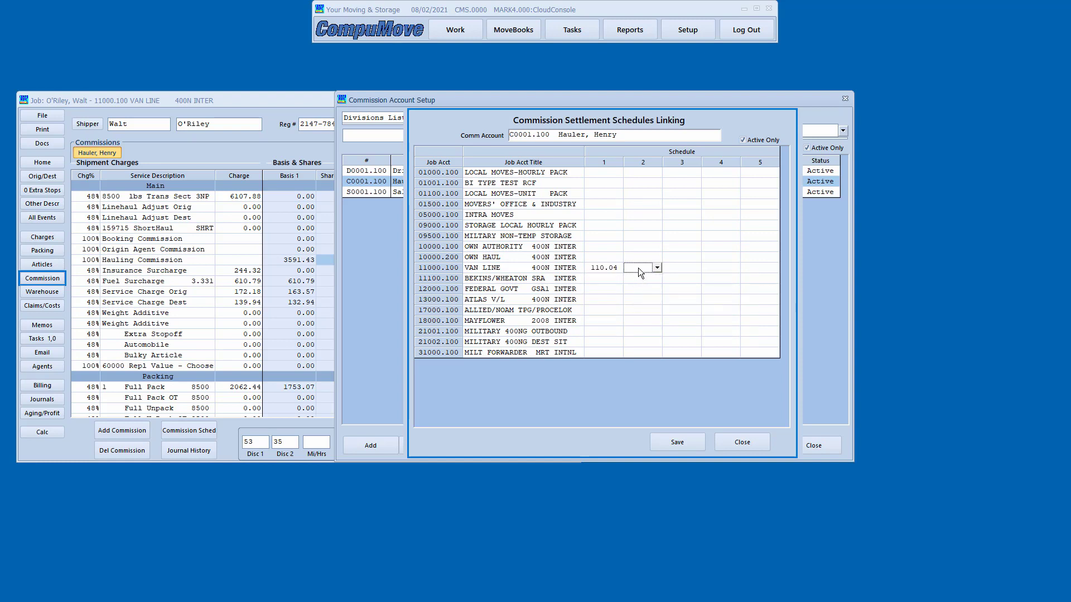
pyautogui.click(657, 268)
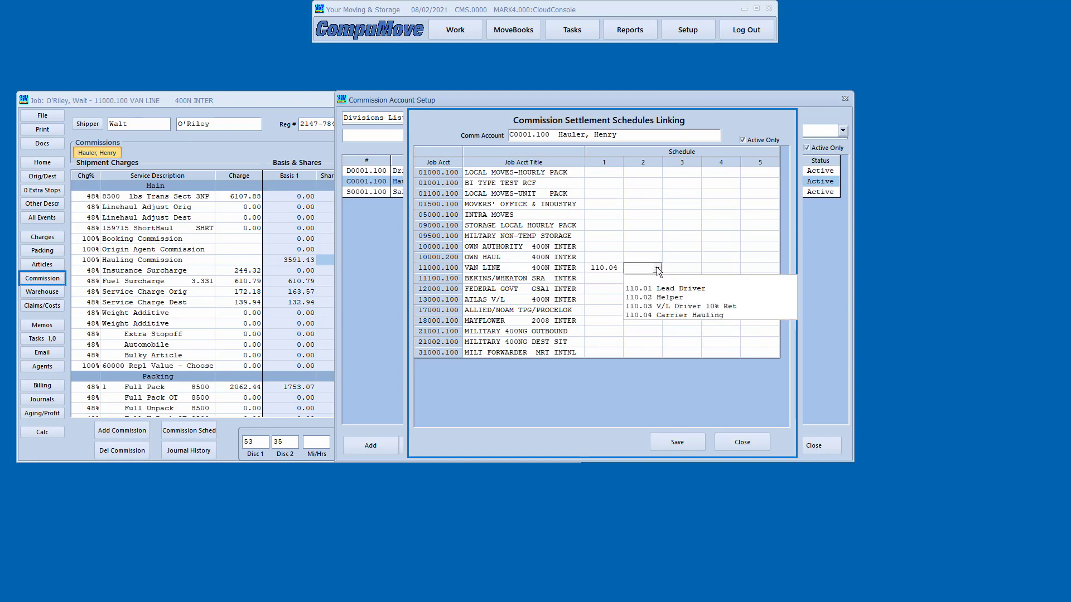
pyautogui.click(677, 306)
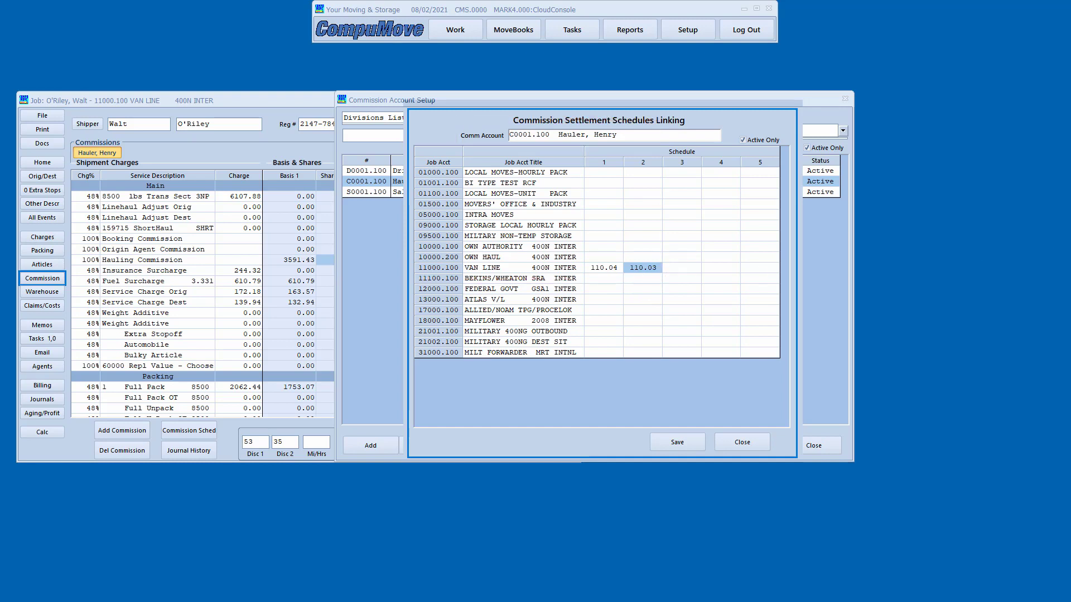
pyautogui.click(689, 440)
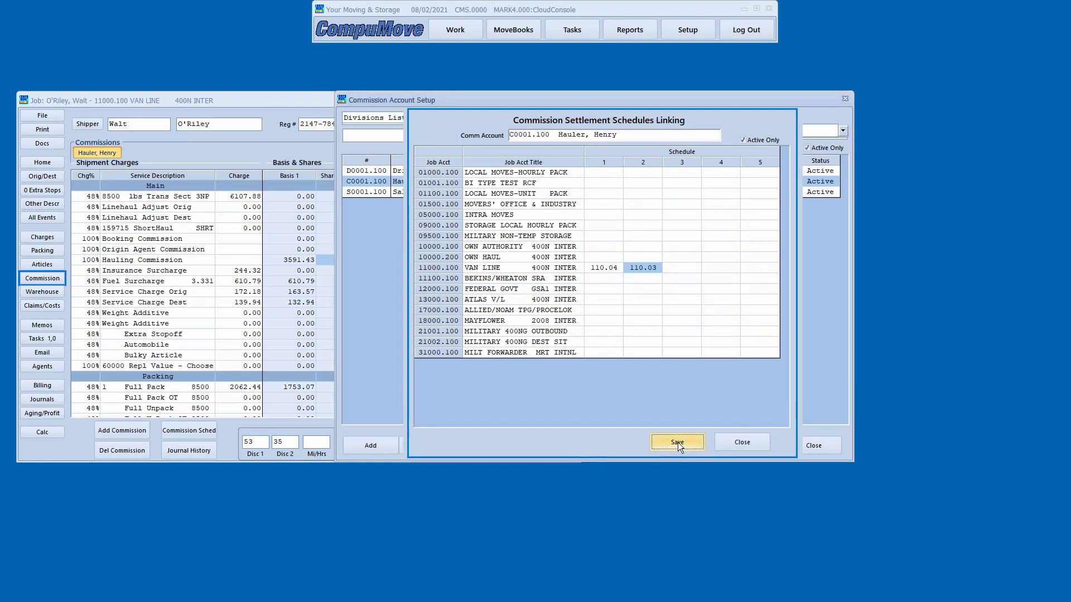
pyautogui.click(743, 446)
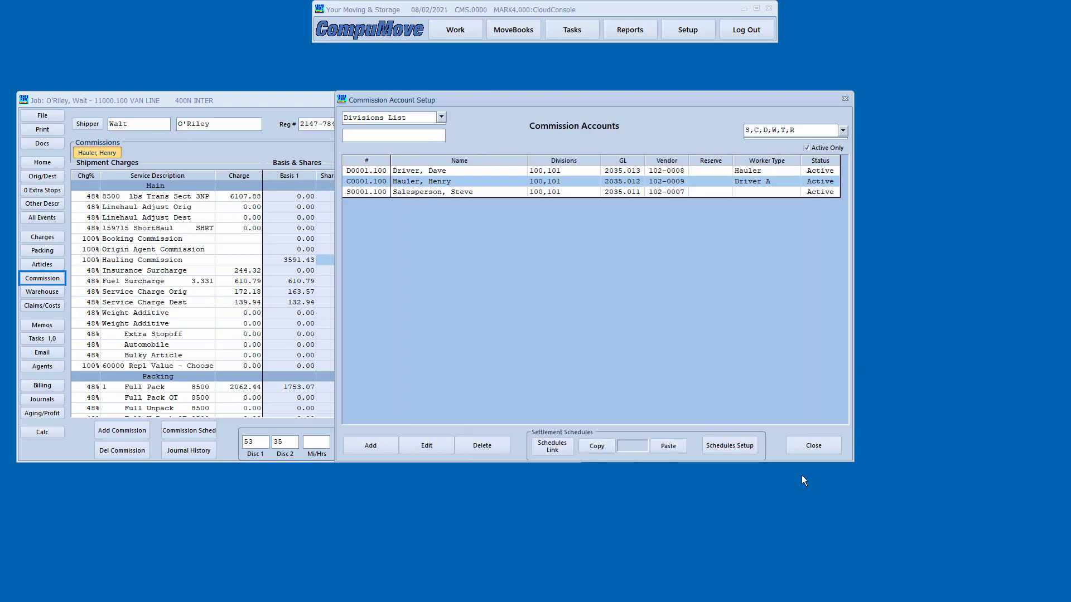
pyautogui.click(809, 446)
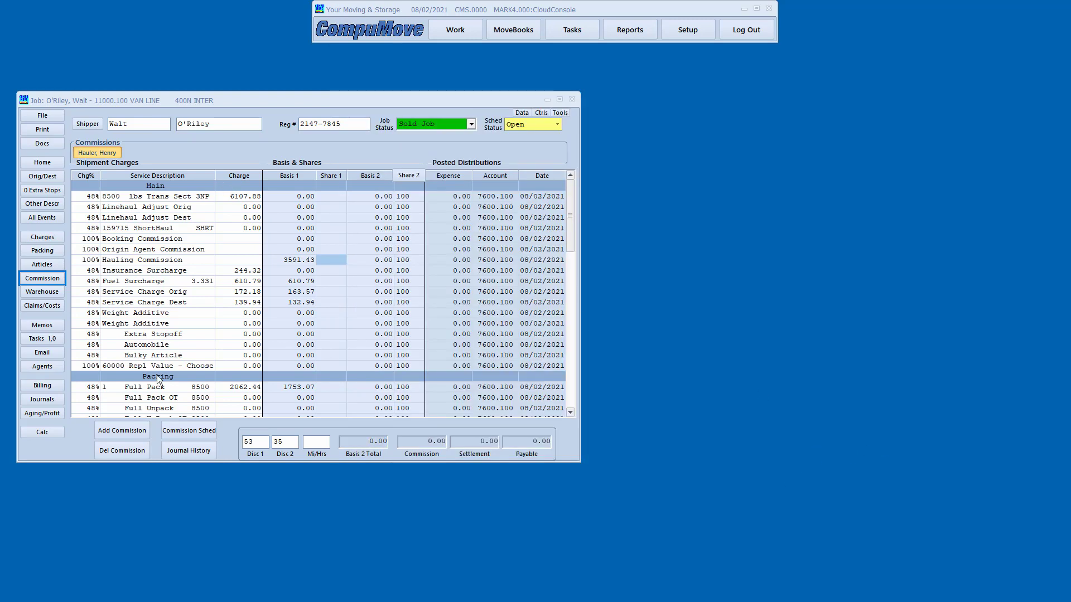
# Step: Delete the commission without a schedule from the job and start a fresh commission for the hauler's account
pyautogui.click(135, 450)
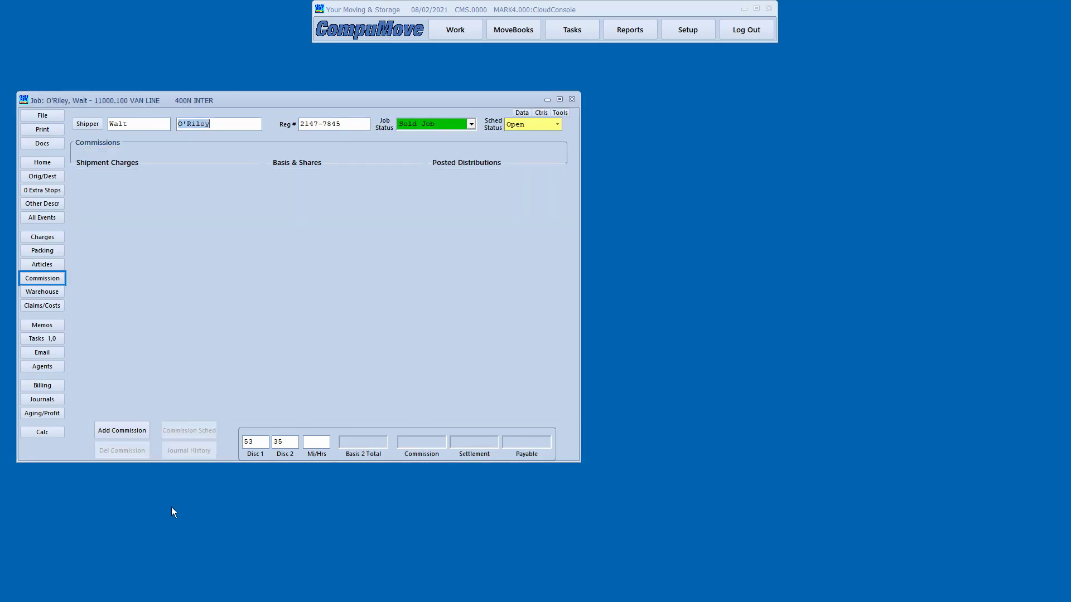
pyautogui.click(131, 430)
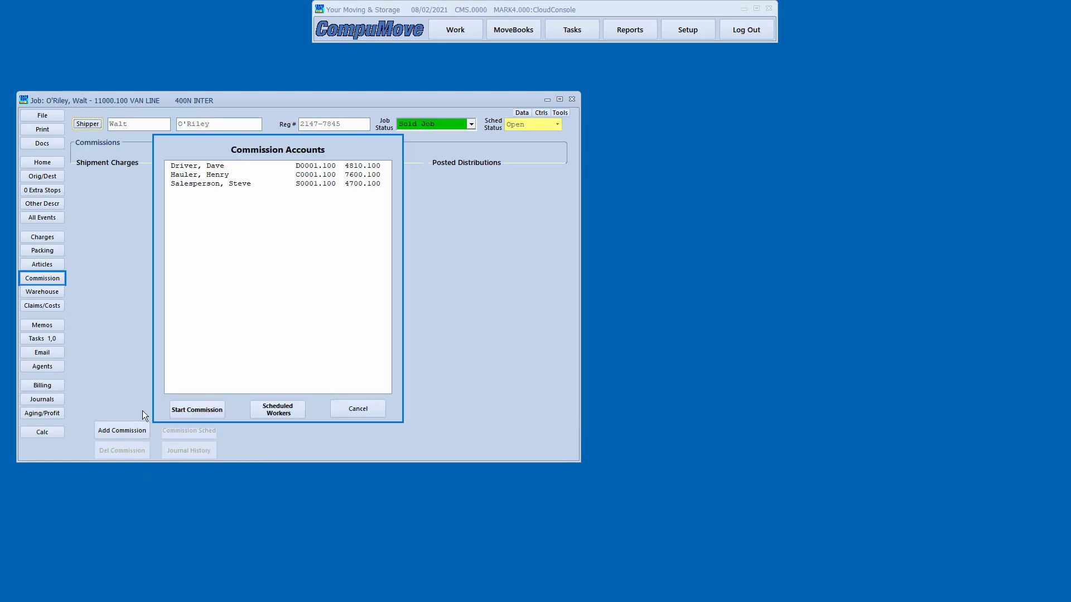
pyautogui.click(209, 175)
pyautogui.click(198, 403)
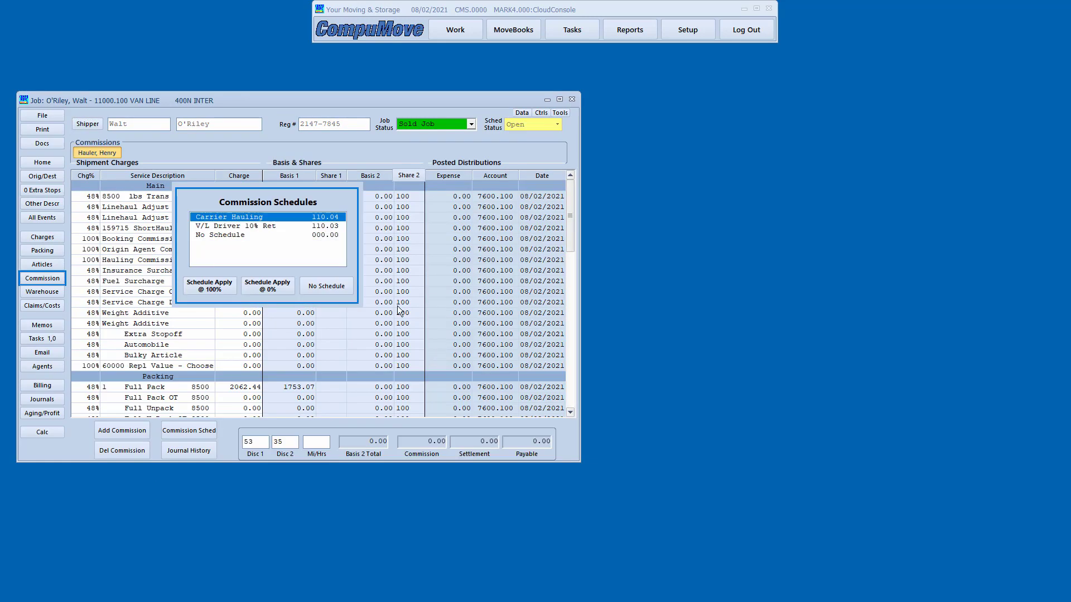
# Step: Apply the Carrier Hauling schedule at 100% to the hauler's commission and check the Share 1 values for hauling, surcharge, service and packing lines
pyautogui.moveTo(279, 101); pyautogui.dragTo(433, 94)
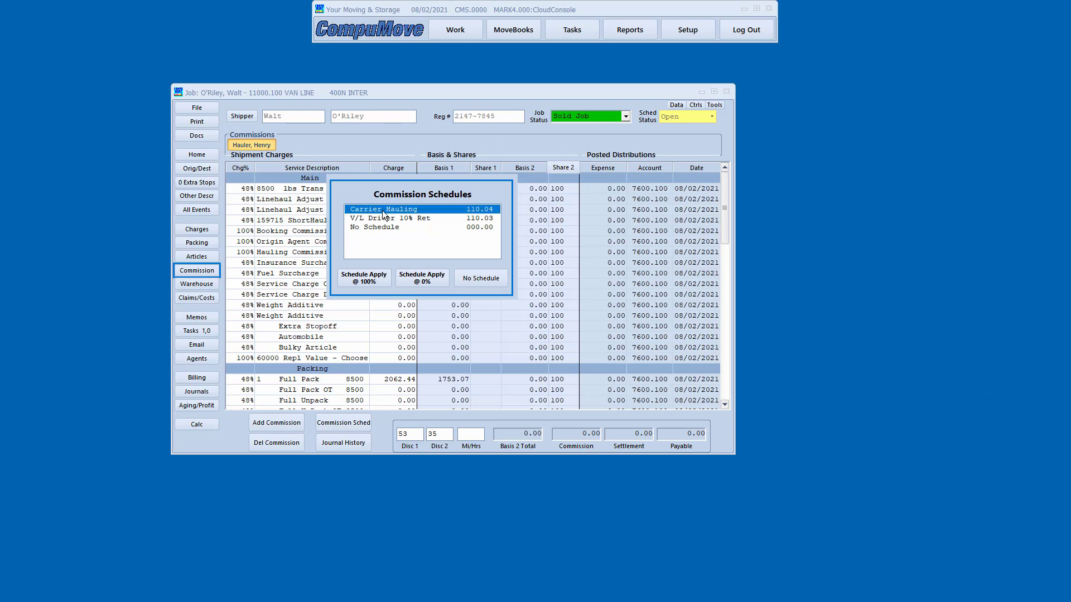
pyautogui.click(365, 277)
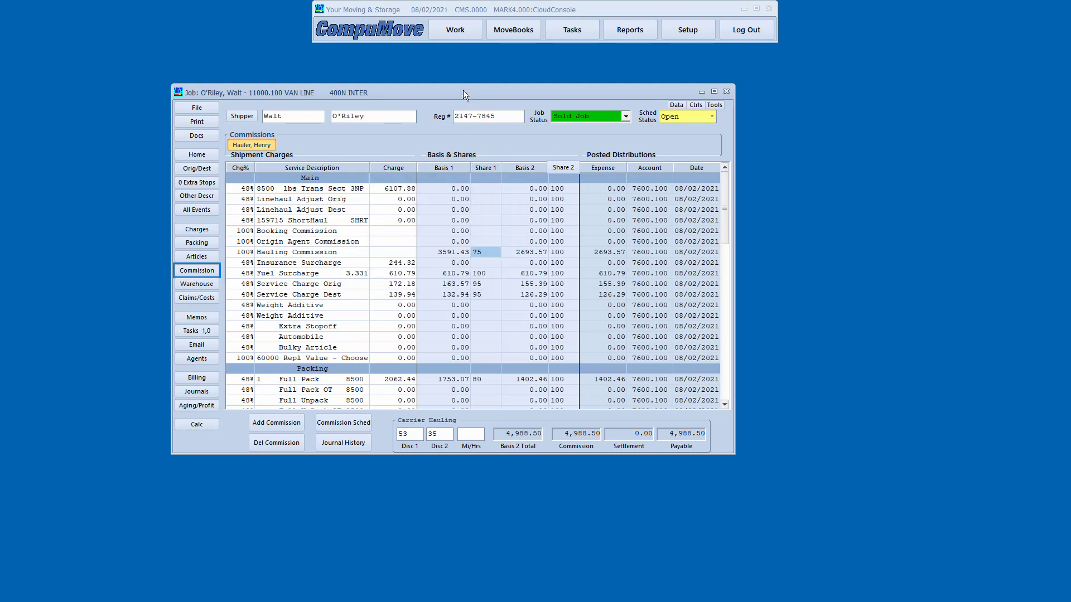
pyautogui.moveTo(463, 89); pyautogui.dragTo(531, 76)
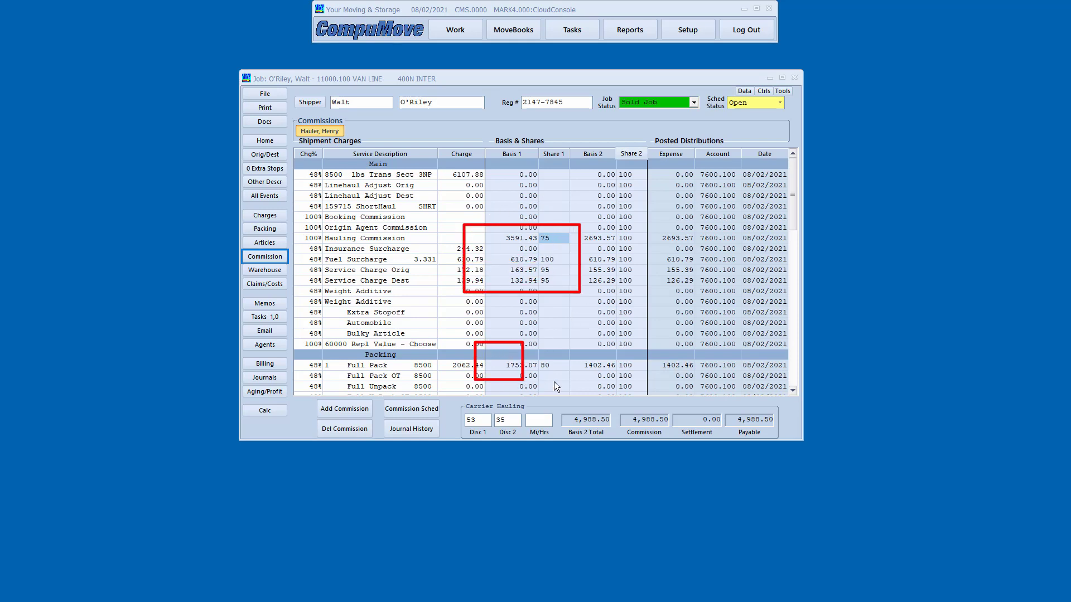
pyautogui.moveTo(554, 382); pyautogui.dragTo(570, 380)
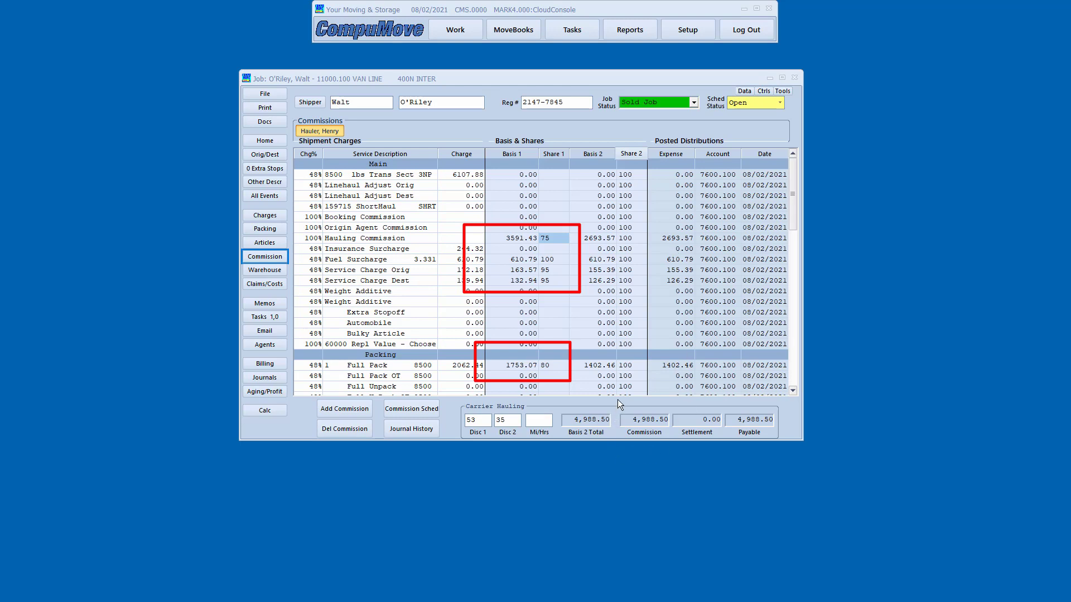
pyautogui.moveTo(618, 399)
pyautogui.mouseDown()
pyautogui.moveTo(657, 444)
pyautogui.moveTo(673, 444)
pyautogui.mouseUp()
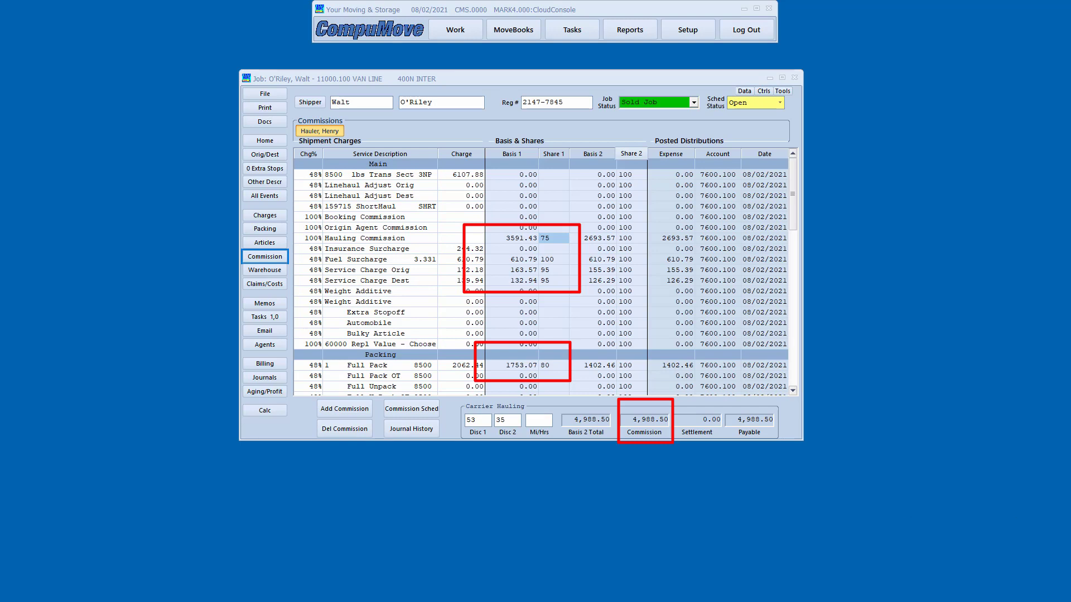
pyautogui.press('Escape')
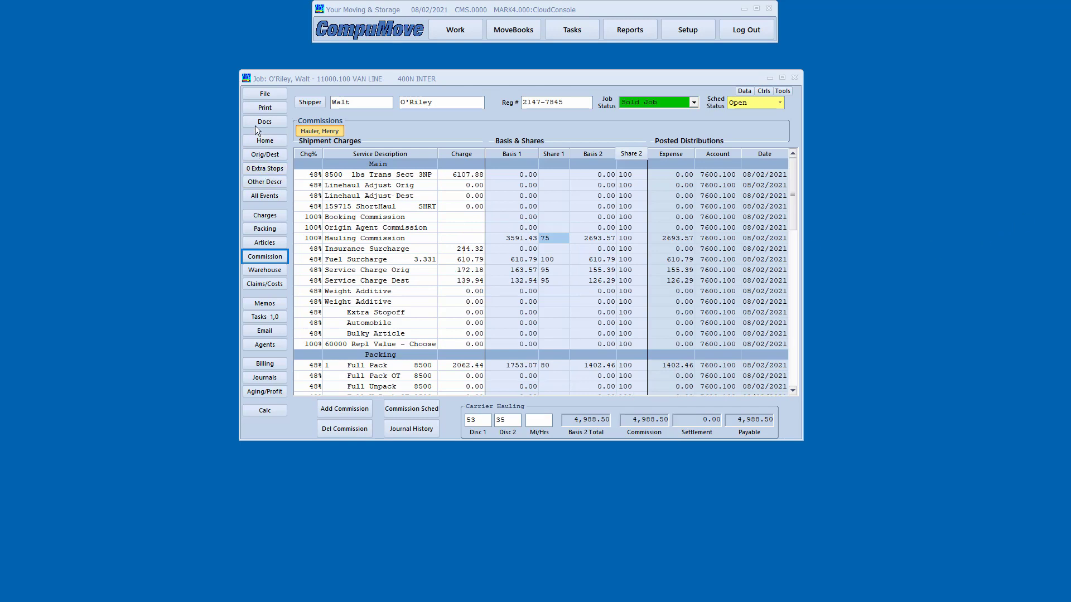
# Step: Display the job's Commission-Full Statement on screen, review its commission lines and total, and close it
pyautogui.click(256, 108)
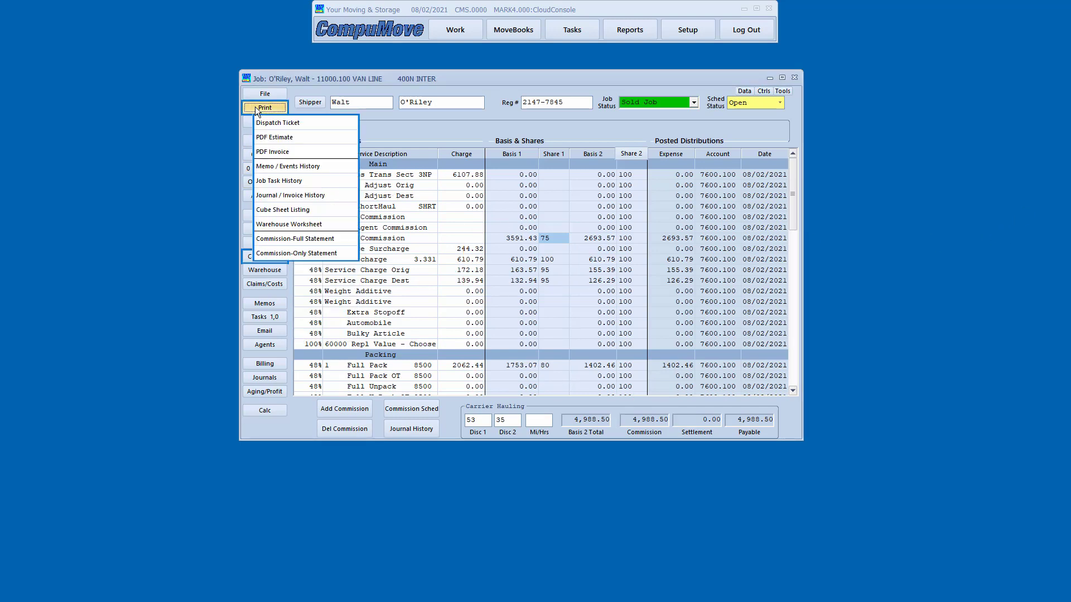
pyautogui.click(284, 238)
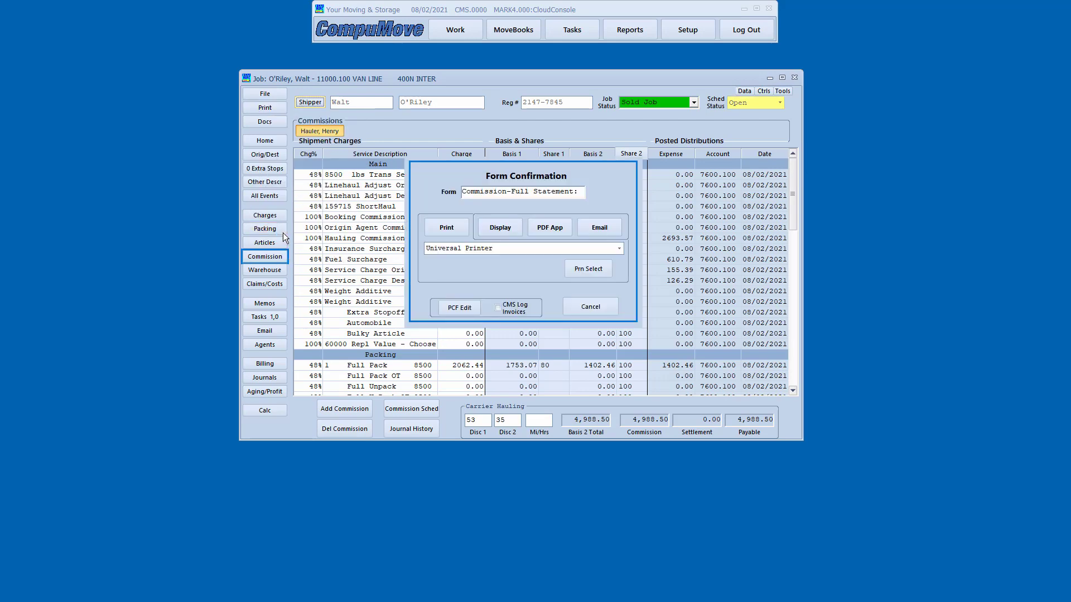
pyautogui.click(489, 227)
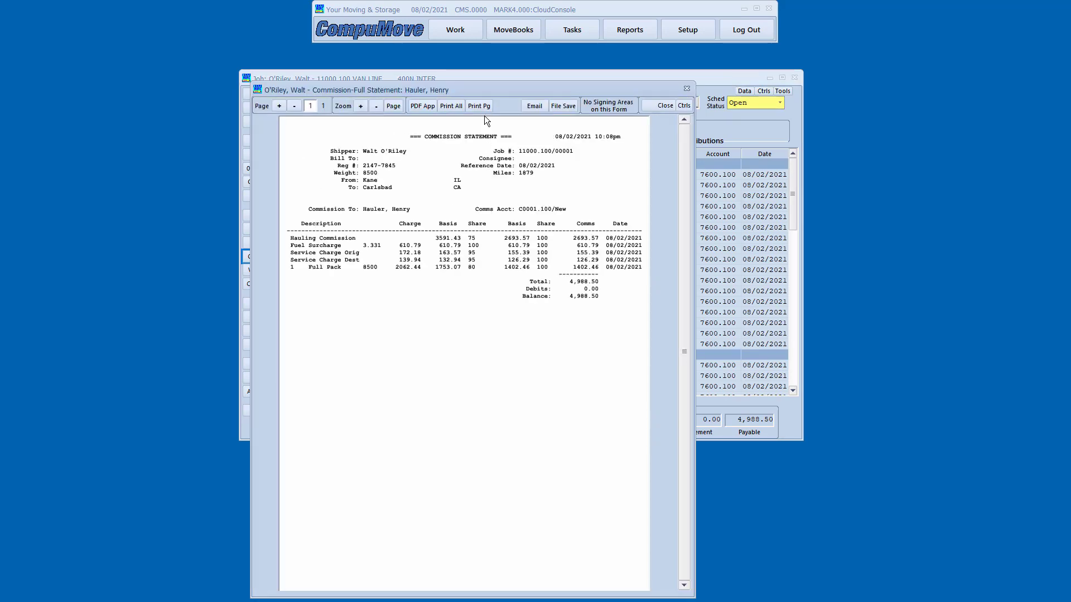
pyautogui.moveTo(494, 81); pyautogui.dragTo(559, 64)
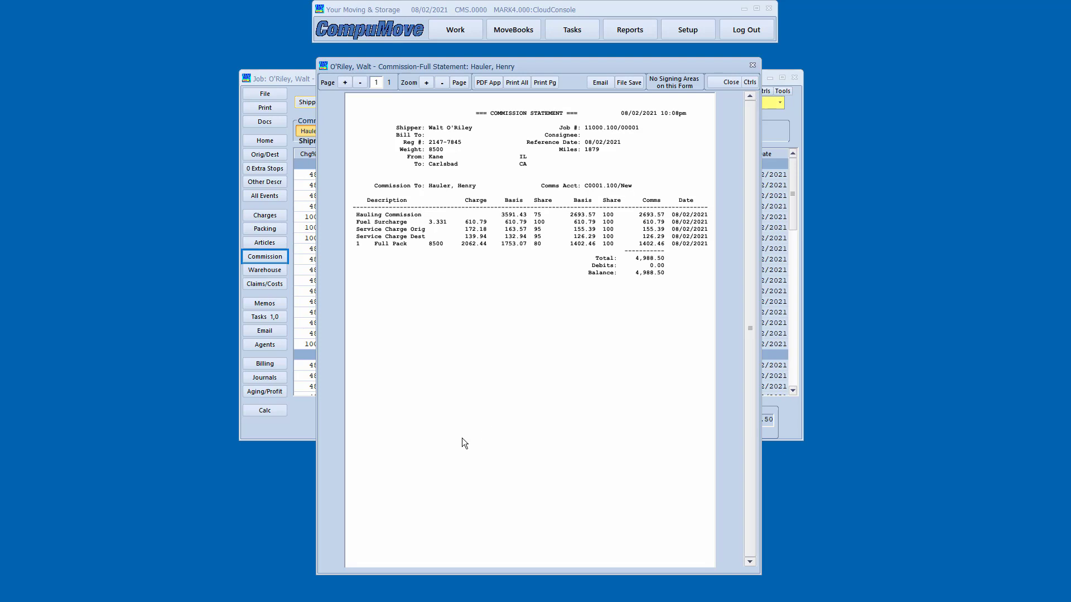
pyautogui.click(714, 84)
# Step: Open the commission accounts setup and review the settlement schedules linked to the hauler's account, then close the linking window
pyautogui.moveTo(616, 78); pyautogui.dragTo(401, 99)
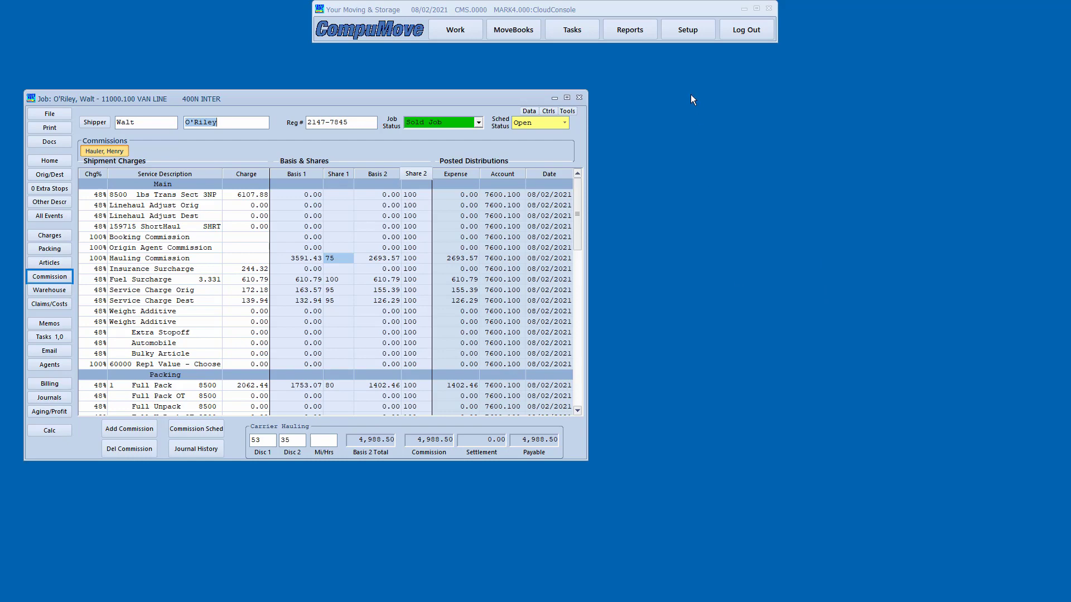
pyautogui.click(685, 32)
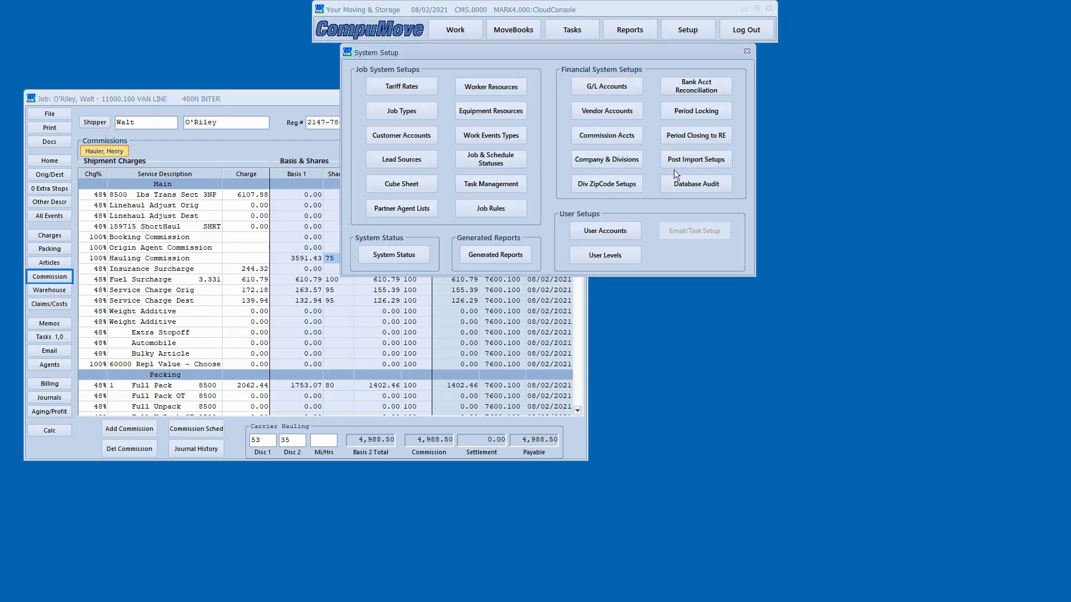
pyautogui.click(620, 132)
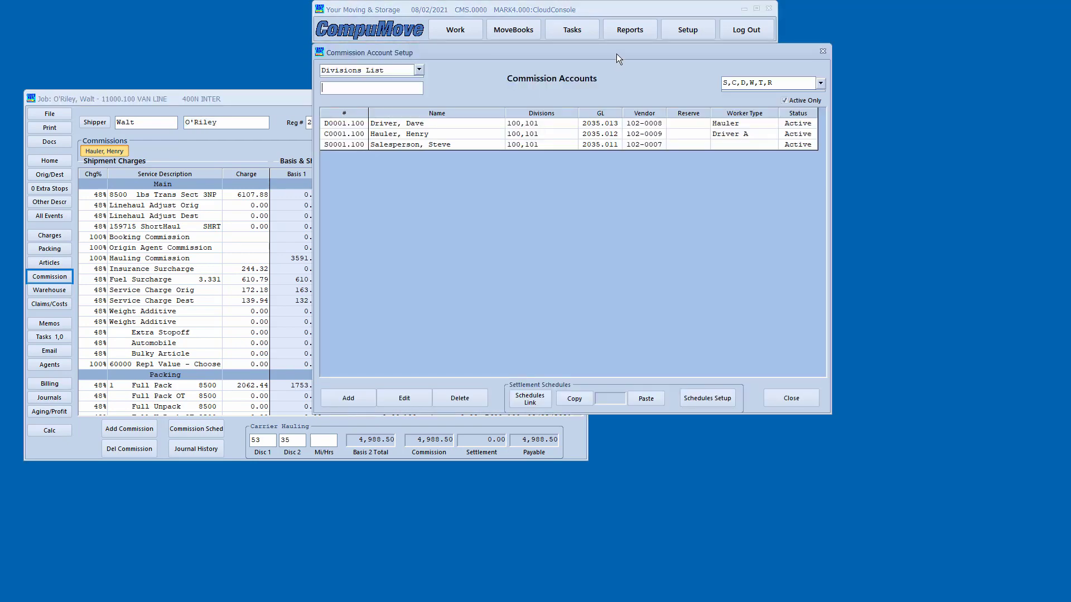
pyautogui.moveTo(617, 54); pyautogui.dragTo(700, 110)
pyautogui.click(486, 192)
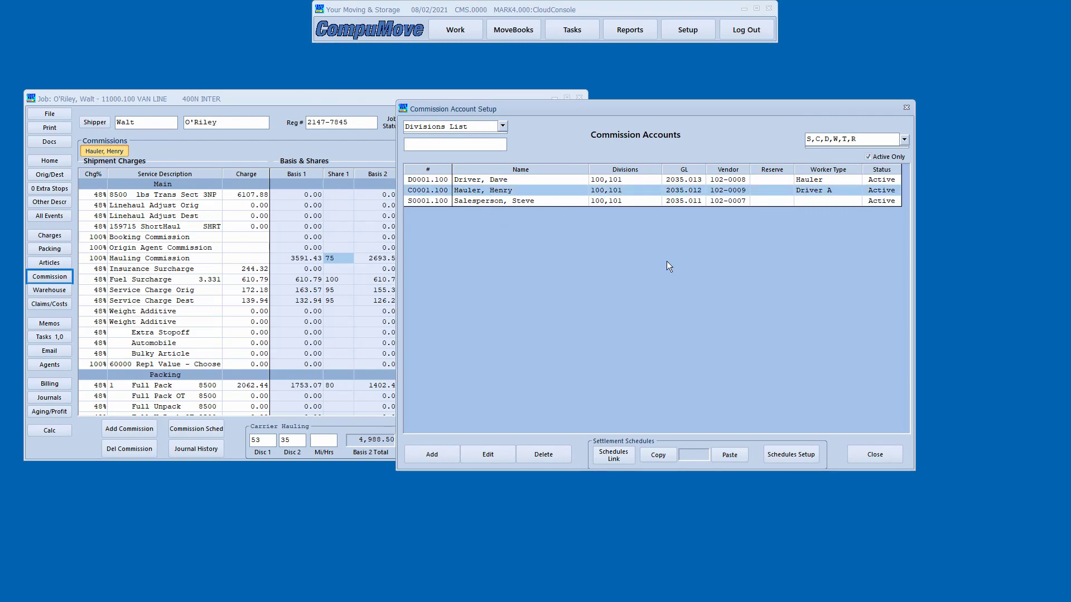
pyautogui.click(615, 454)
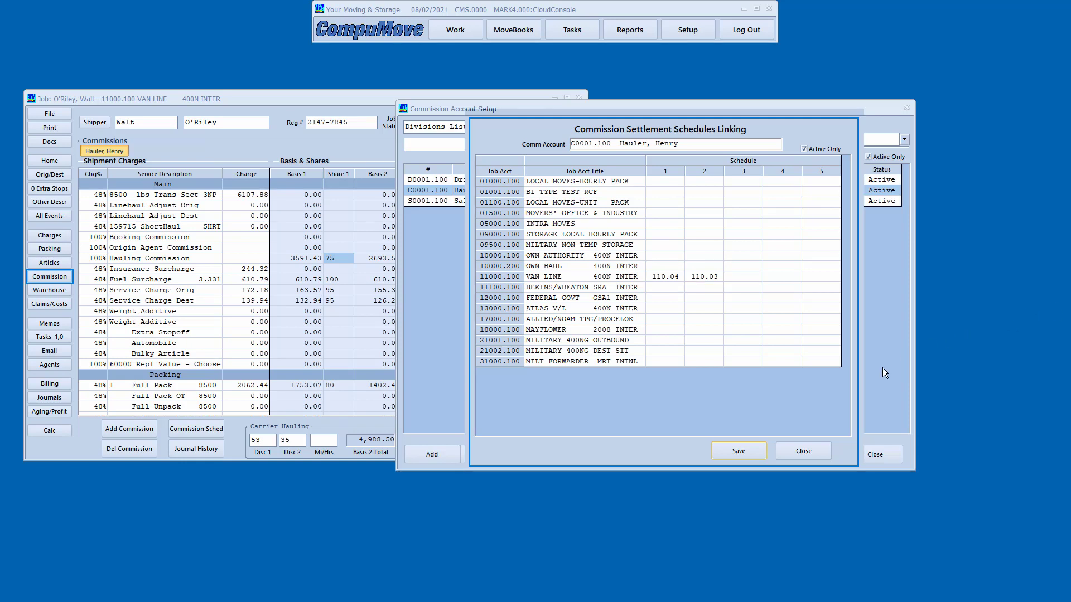
pyautogui.click(804, 449)
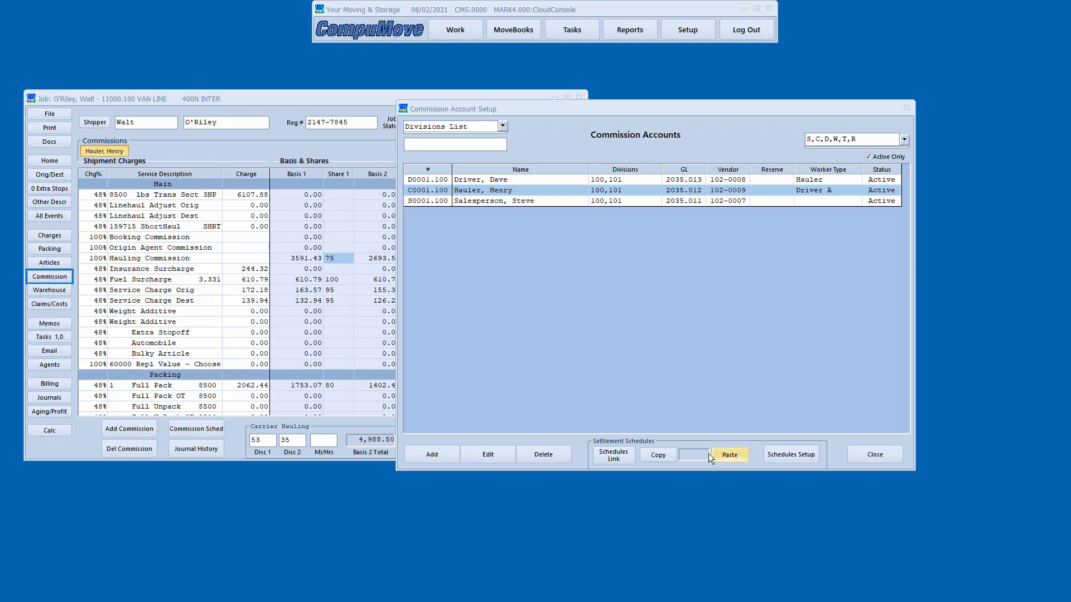
# Step: Copy the settlement schedule links from the hauler's commission account and paste them onto the driver's commission account
pyautogui.click(657, 458)
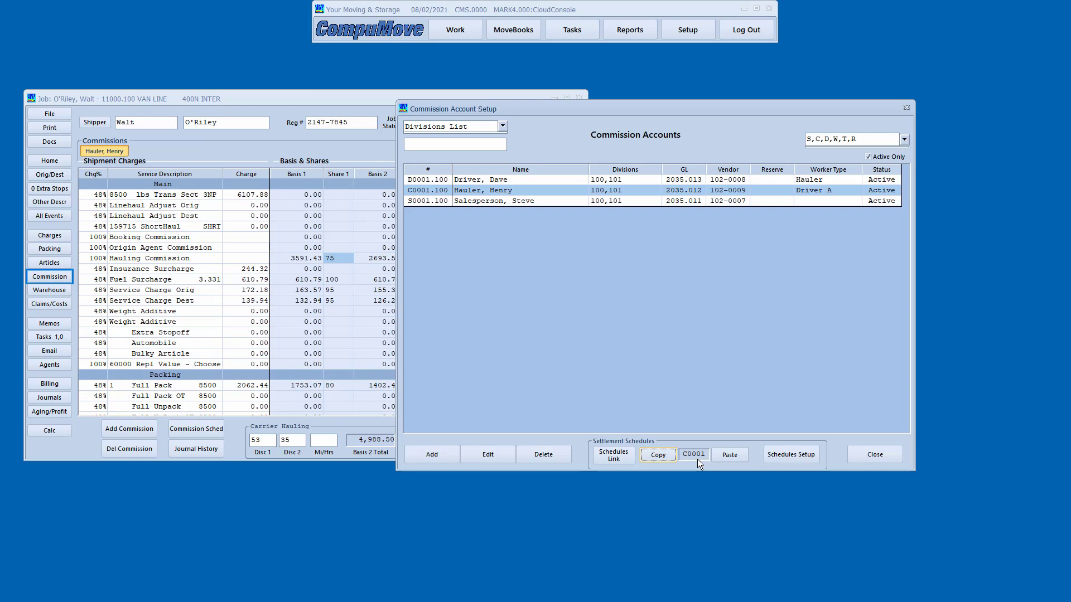
pyautogui.click(468, 180)
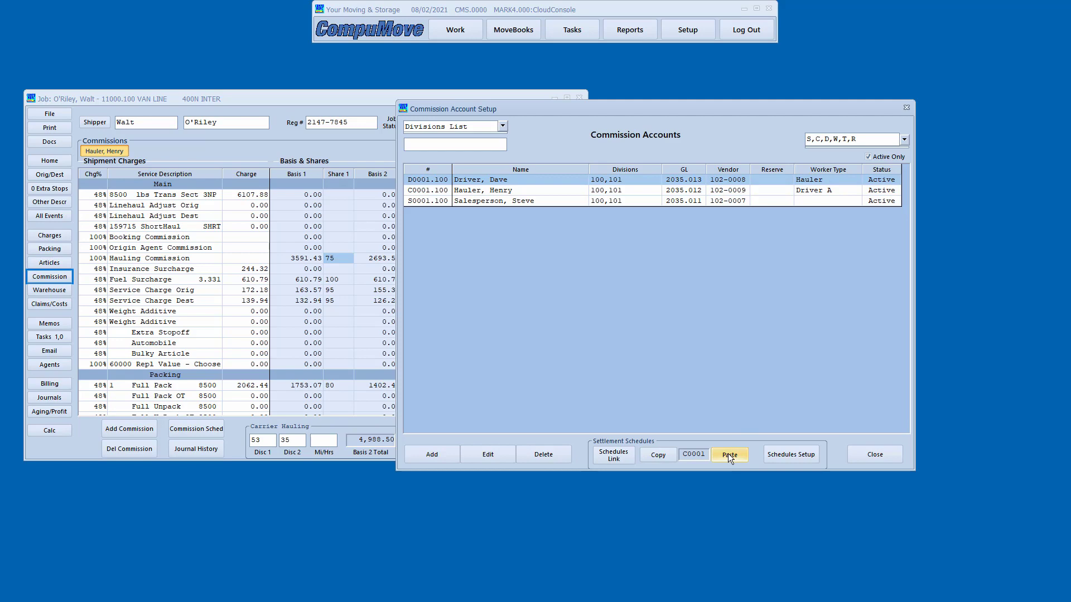
pyautogui.click(500, 180)
# Step: Check the VAN LINE 400N INTER schedule links on the driver's account, then close the commission account setup and return to the job
pyautogui.click(614, 455)
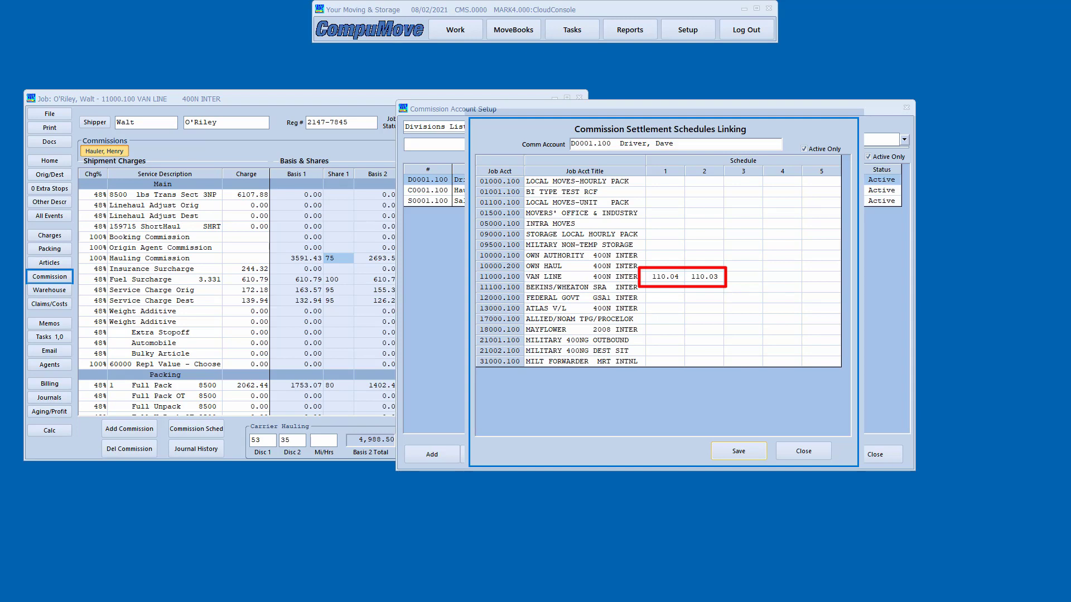
pyautogui.click(819, 449)
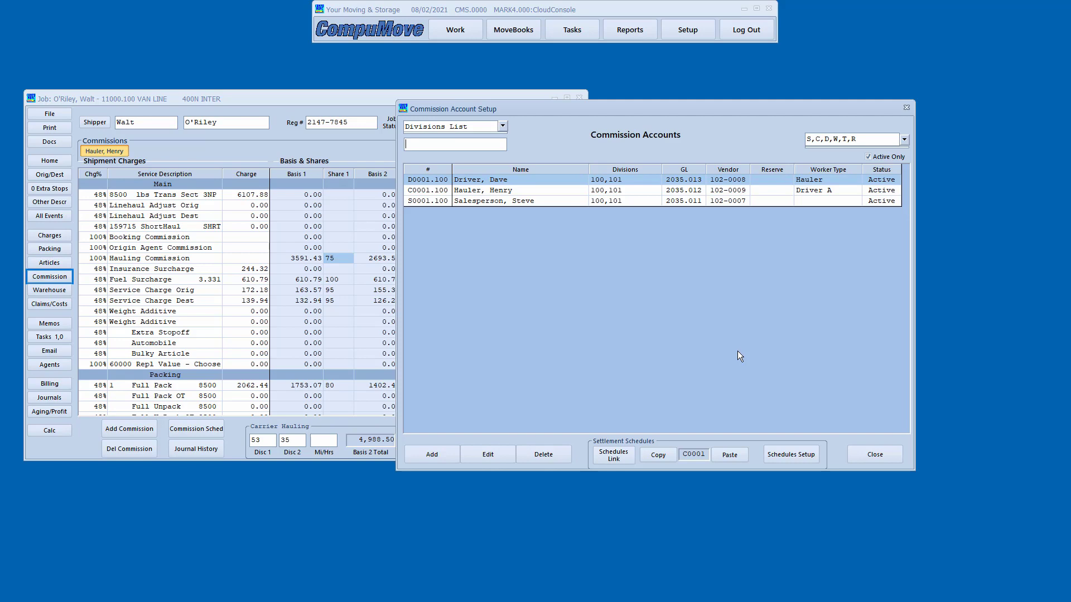
pyautogui.moveTo(648, 105); pyautogui.dragTo(680, 139)
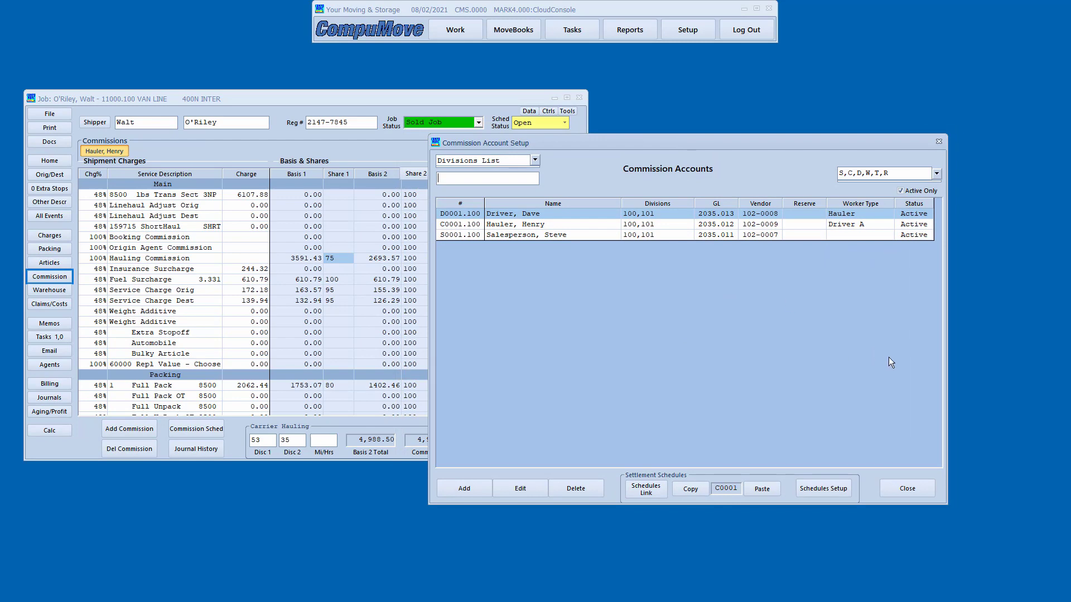
pyautogui.click(905, 488)
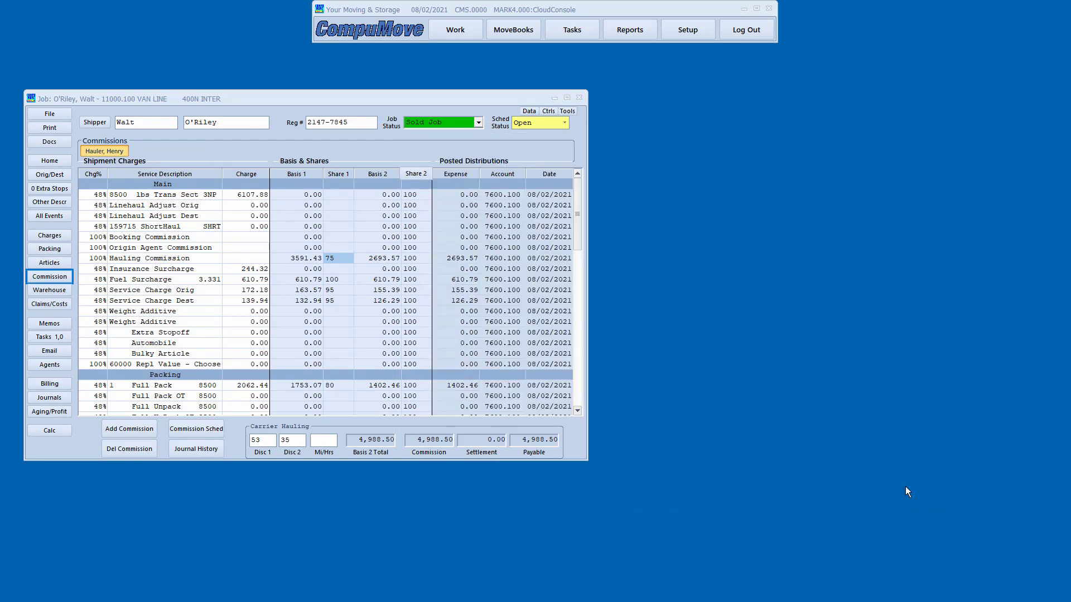
pyautogui.moveTo(361, 99); pyautogui.dragTo(614, 95)
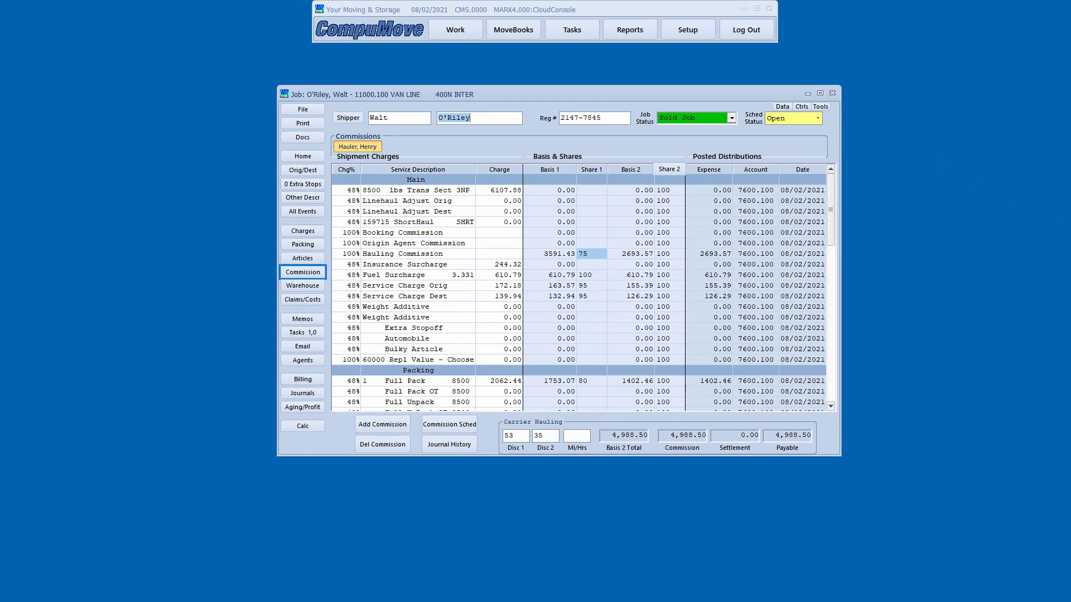